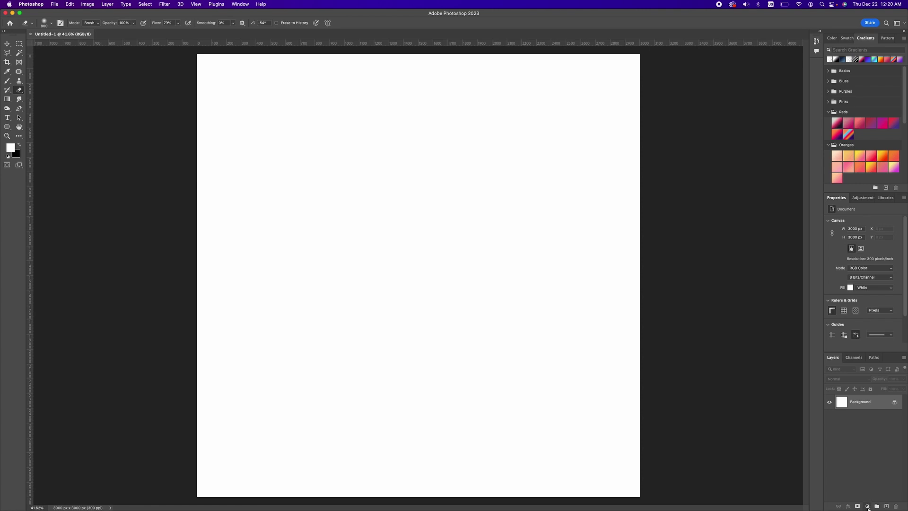
Step: Add a Solid Color fill layer in dark navy #1b3667 over the white canvas
click(868, 507)
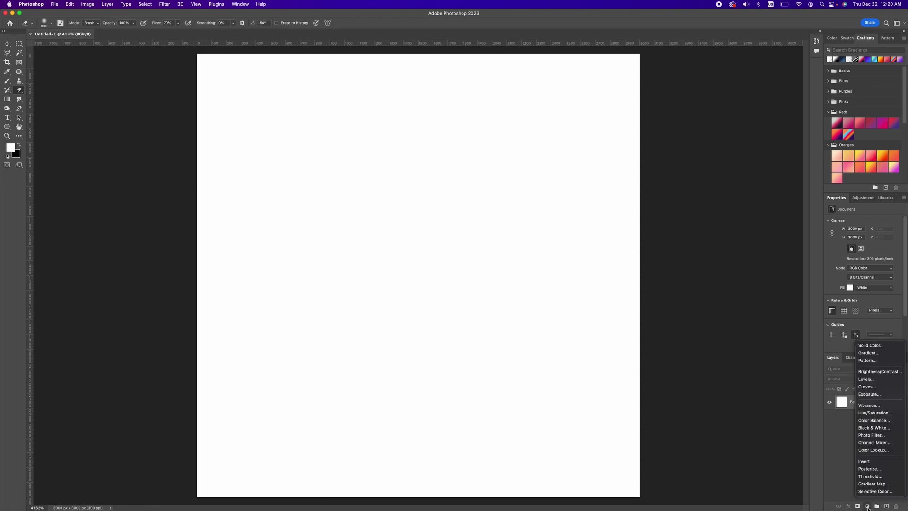
click(882, 345)
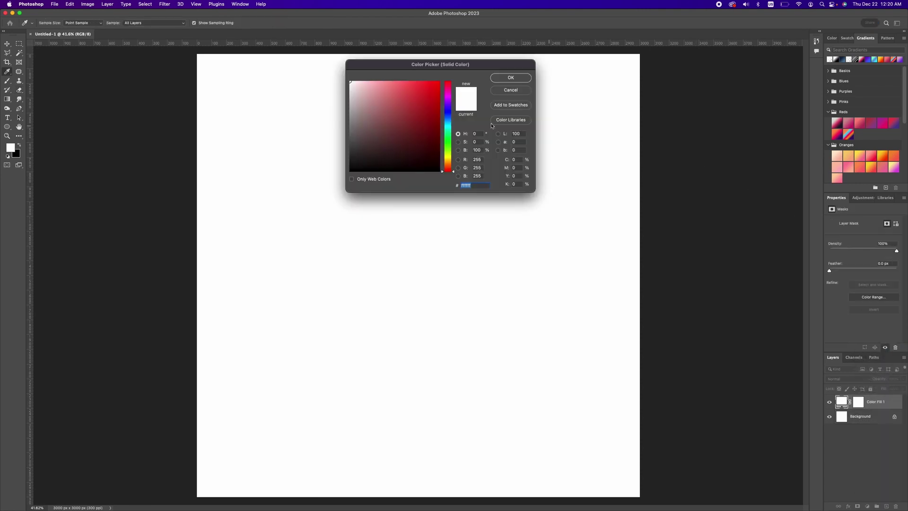
click(449, 112)
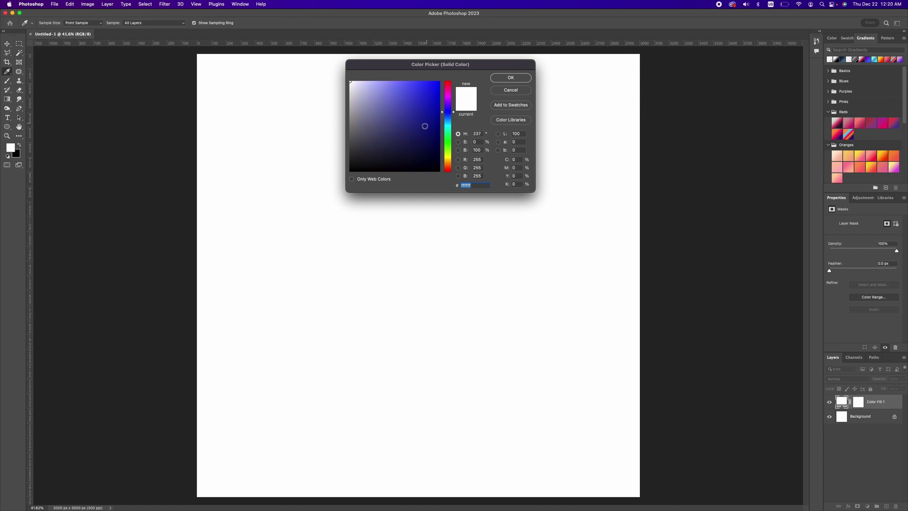
click(417, 135)
click(450, 117)
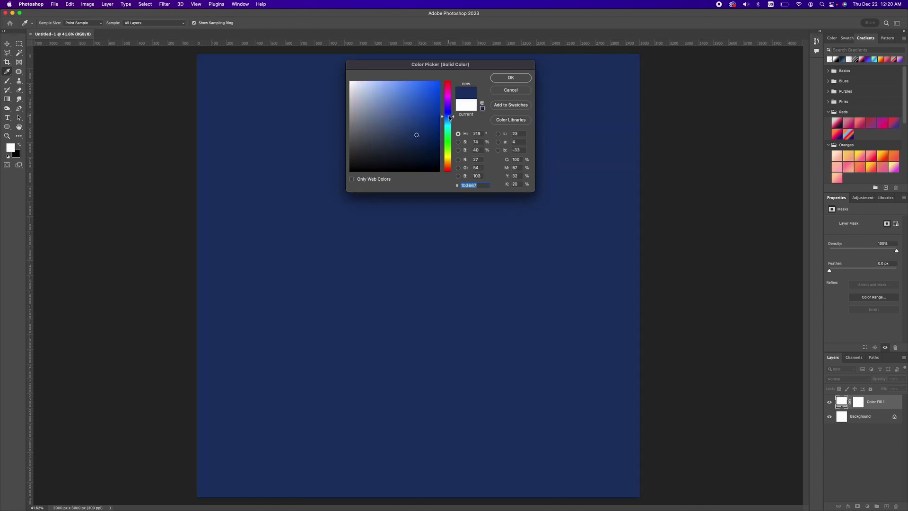
click(511, 78)
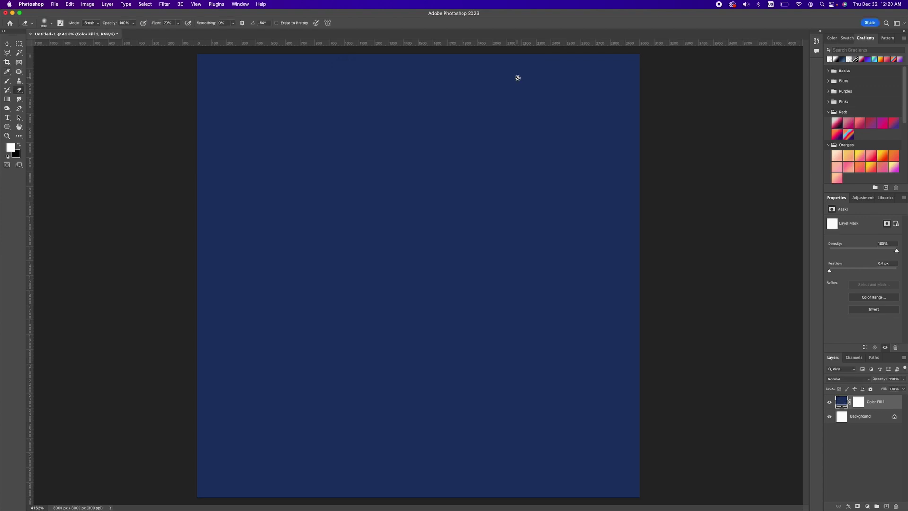
Step: Place the fabric stock image, blend it in Divide mode and scale it to 5244 × 5057 px
drag(518, 78, 442, 166)
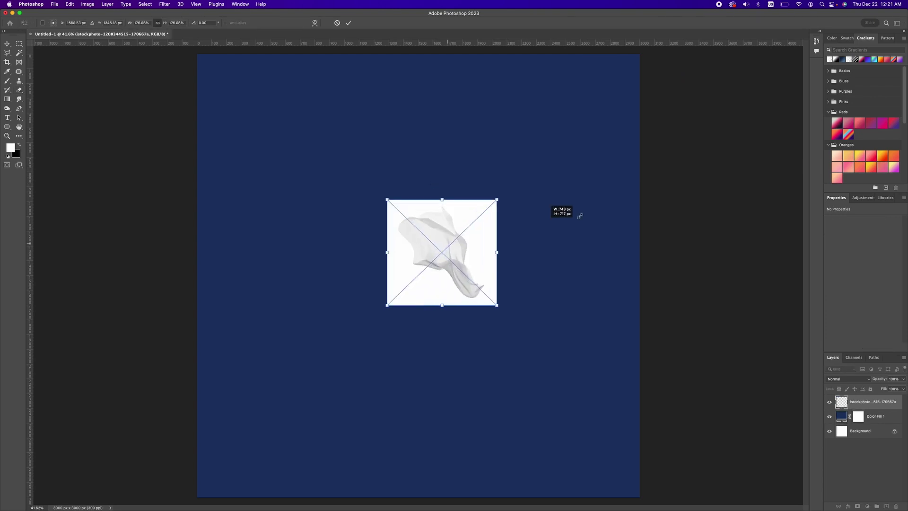
drag(579, 216, 707, 171)
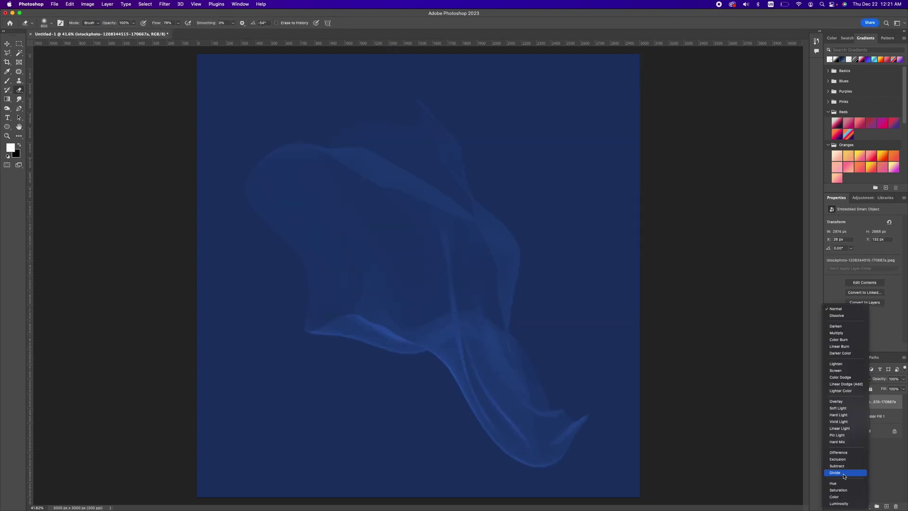
click(843, 473)
key(v)
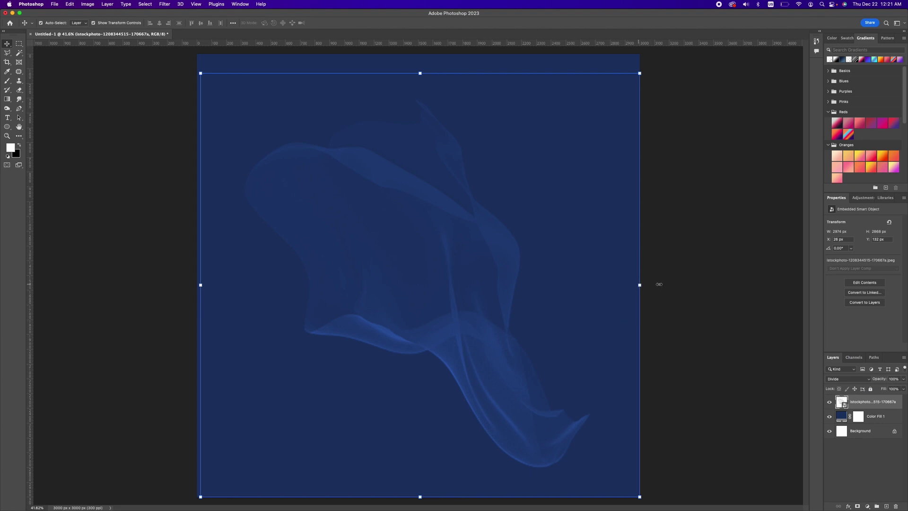
drag(641, 284, 864, 292)
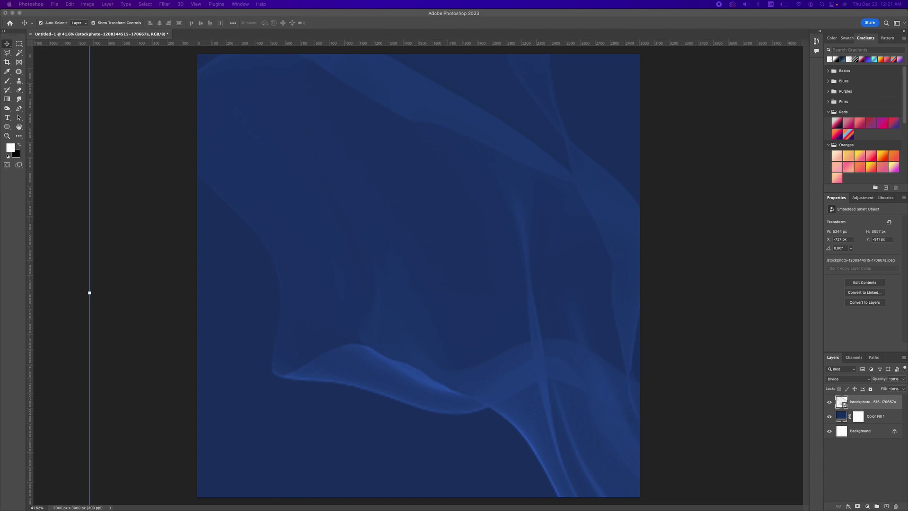
Step: Place the smoke image scaled to 7266 × 3633 px, blended Soft Light at 33% opacity
drag(572, 94, 451, 153)
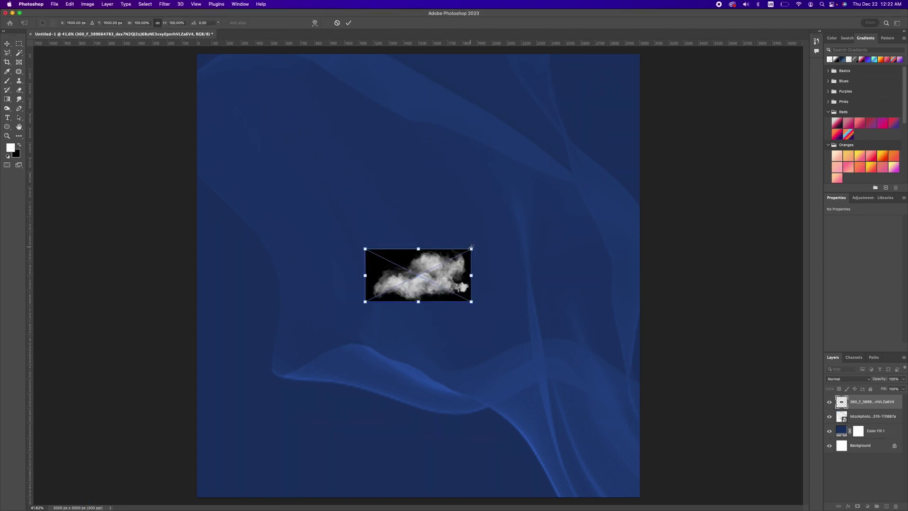
drag(471, 247, 556, 194)
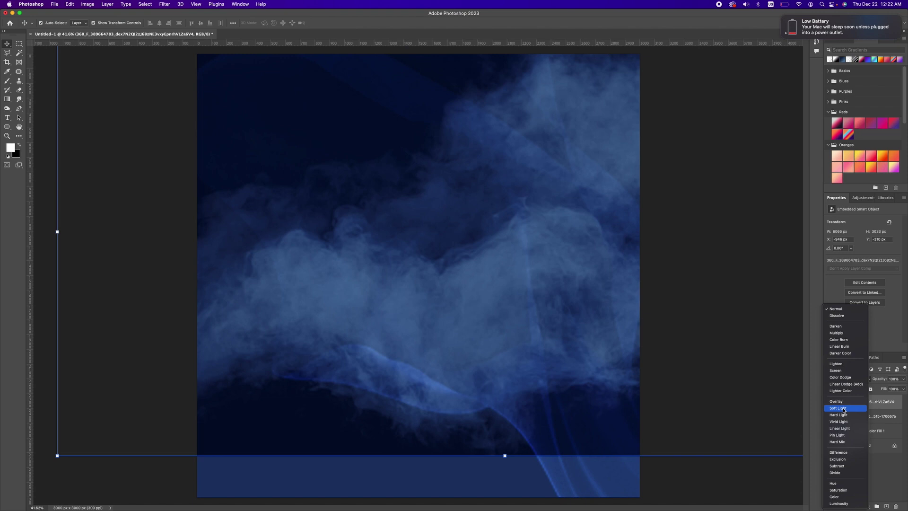
click(843, 408)
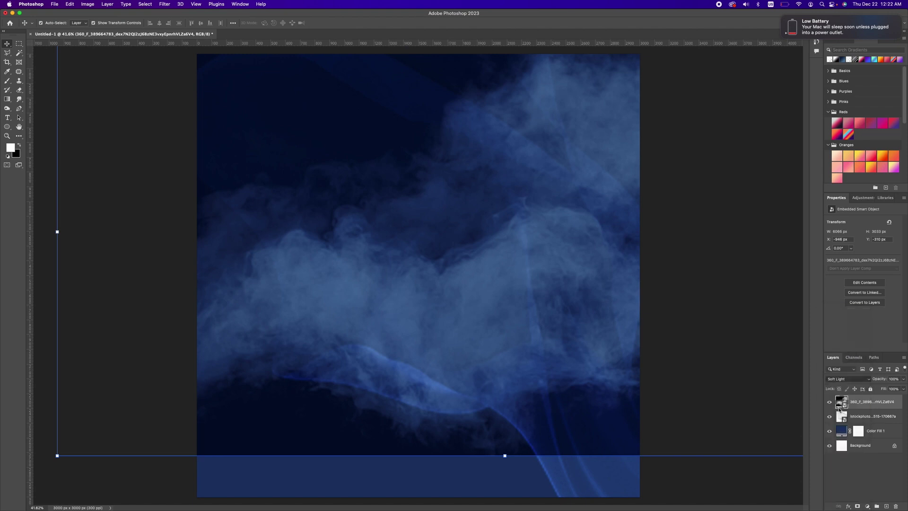
scroll(517, 320, down, 3)
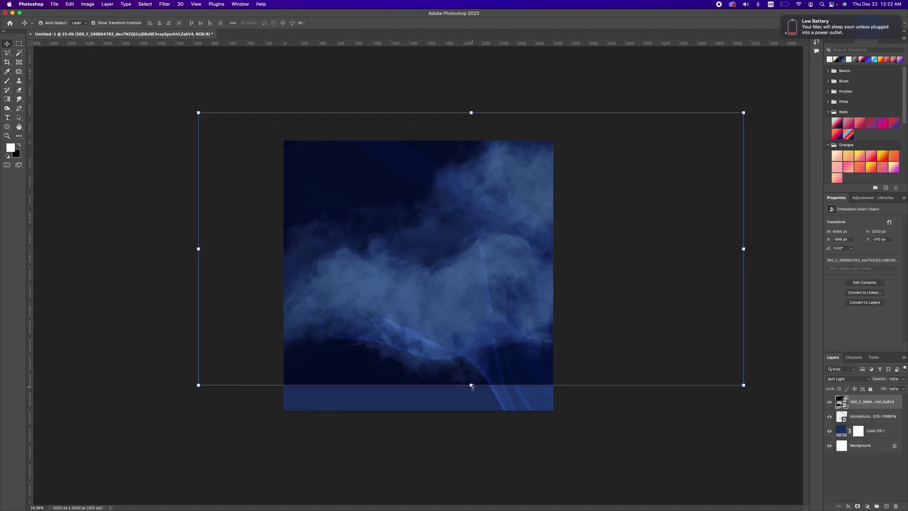
drag(471, 386, 470, 440)
key(Return)
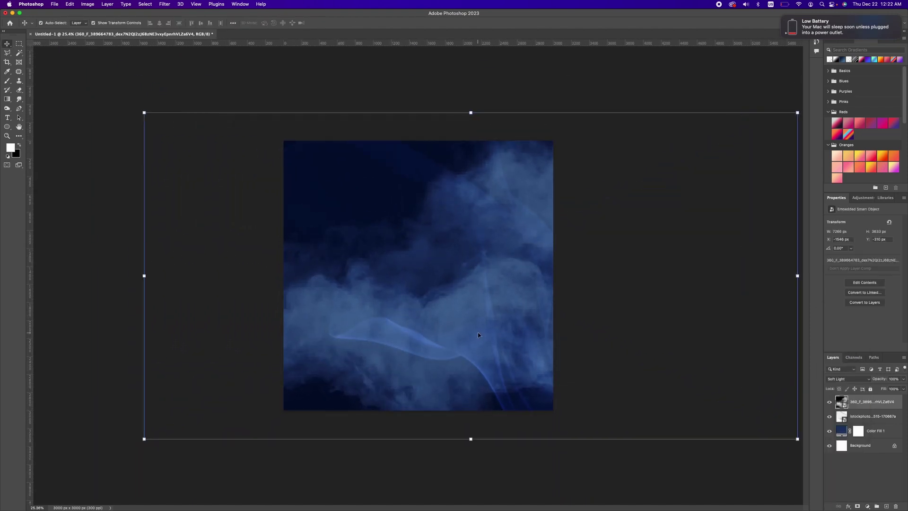
click(903, 381)
drag(903, 387, 881, 387)
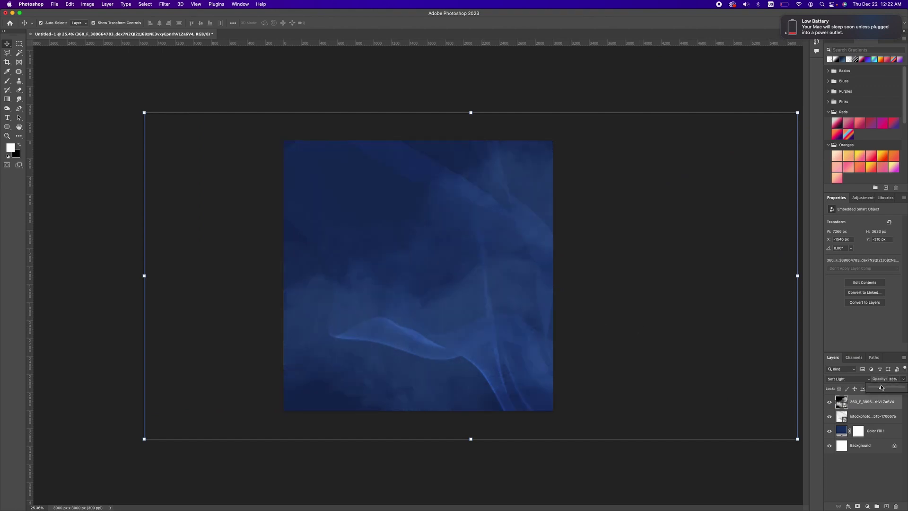
Step: Add a #132853-to-transparent Gradient Fill layer darkening the bottom, then duplicate it
click(867, 506)
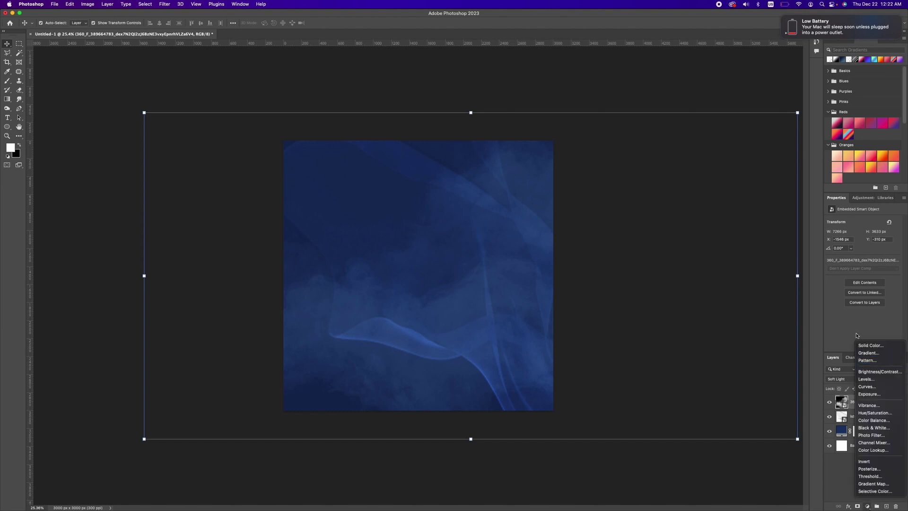
click(874, 356)
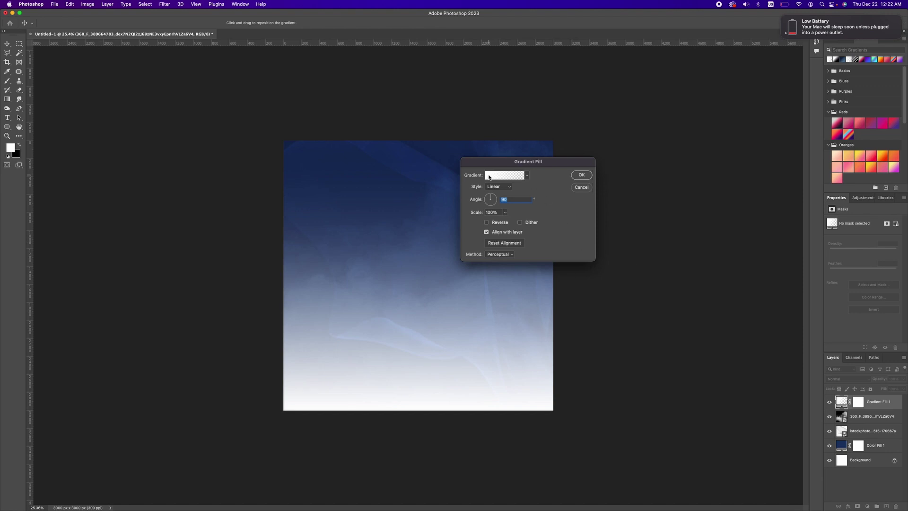
click(491, 176)
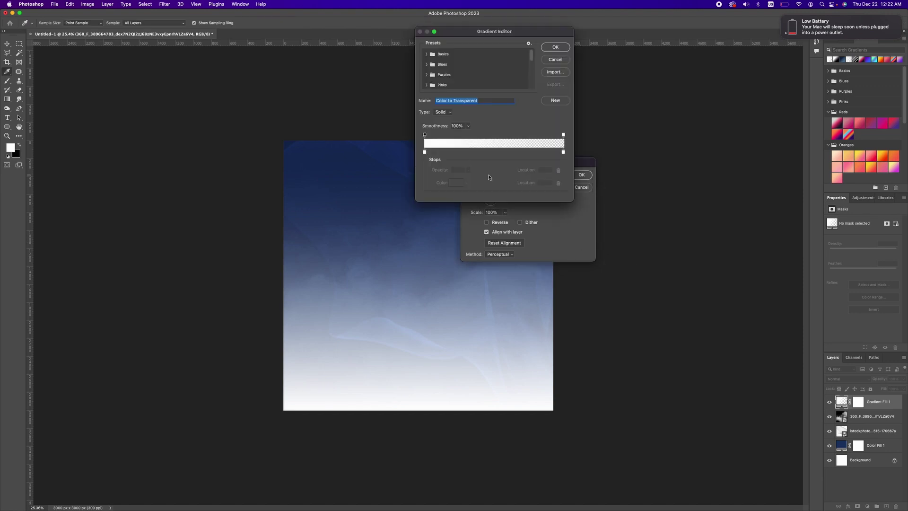
click(425, 152)
click(453, 183)
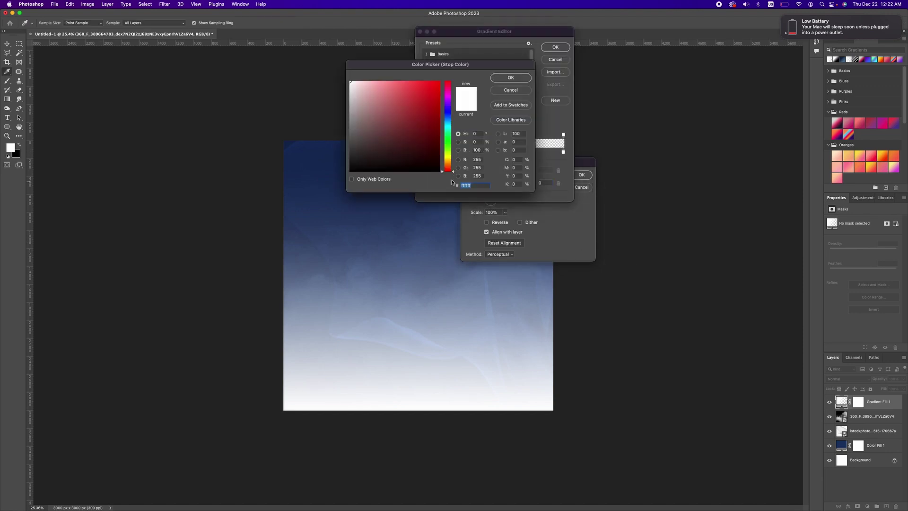
click(291, 140)
key(Return)
key(Return)
key(Return)
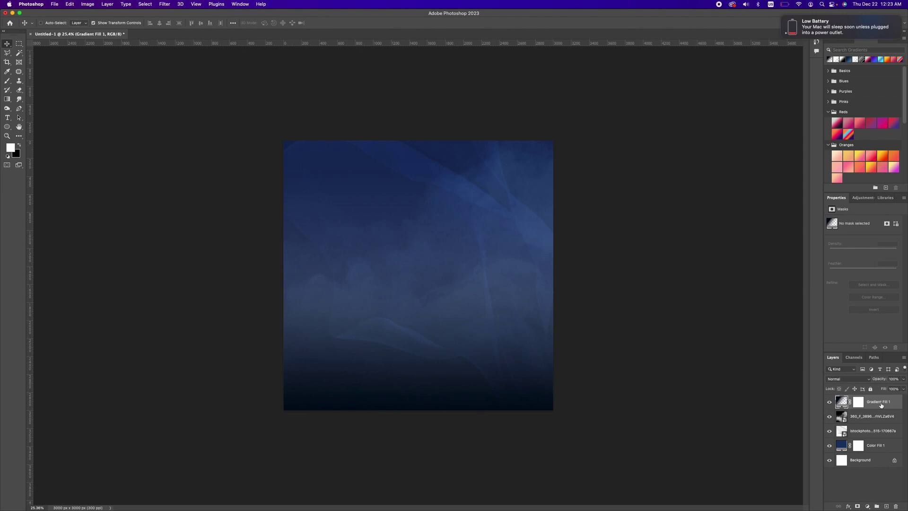
key(super+j)
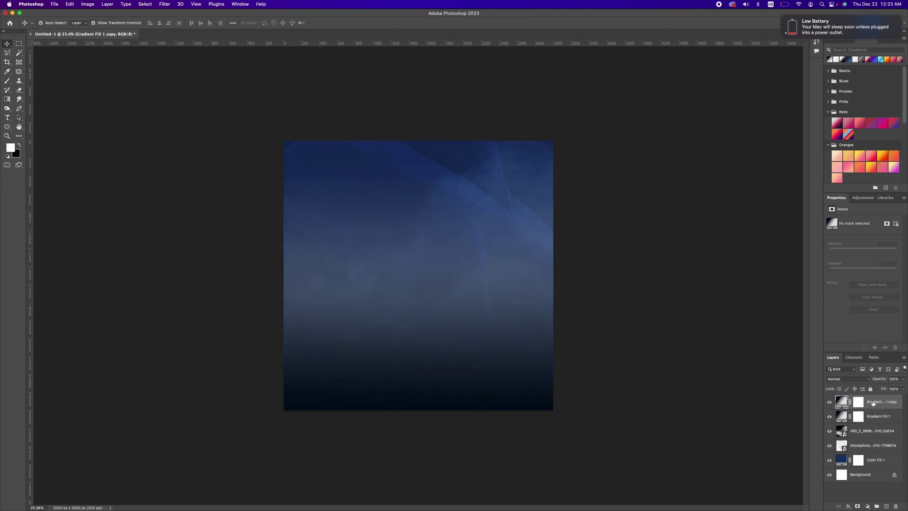
Step: Set the Gradient Fill 1 copy angle to -81.87° so the top also darkens
double_click(873, 402)
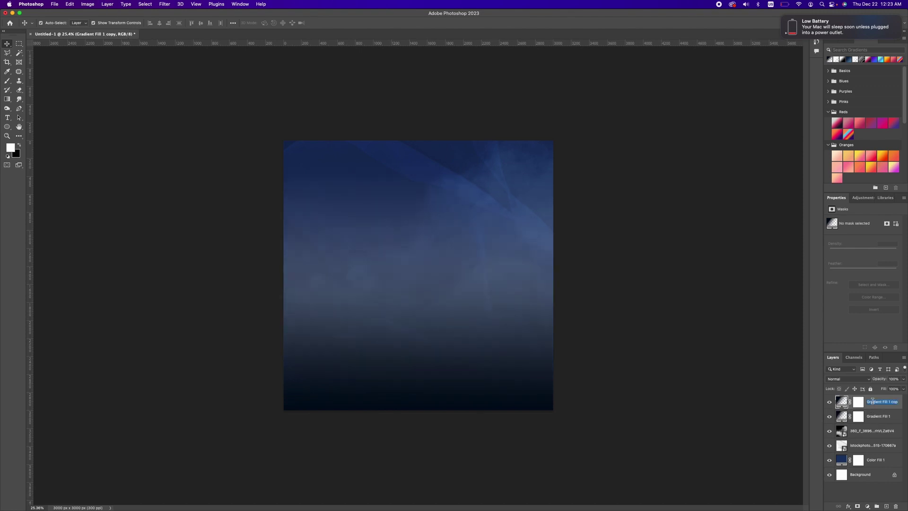
double_click(842, 402)
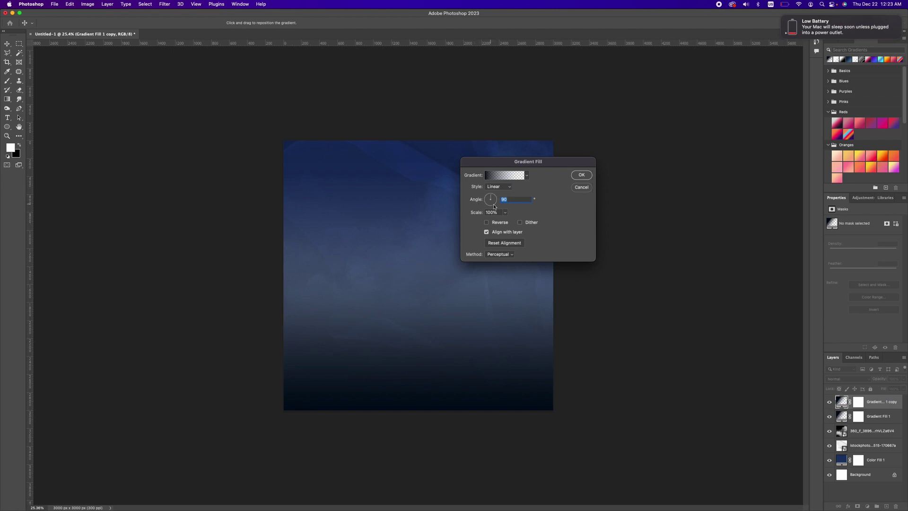
drag(491, 203, 486, 203)
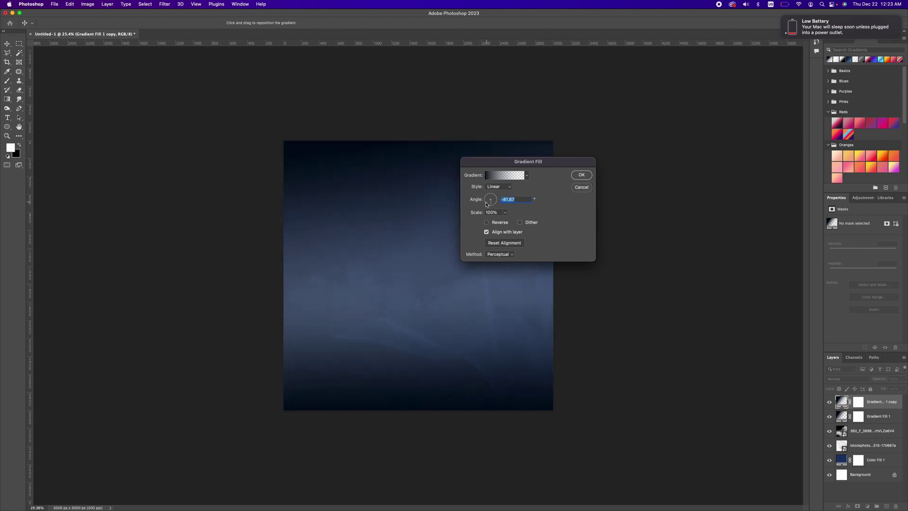
click(581, 174)
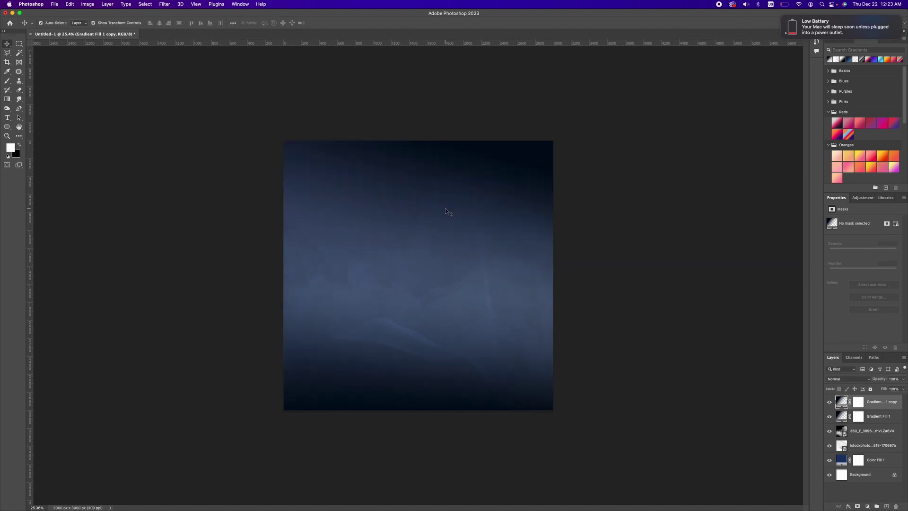
key(super+0)
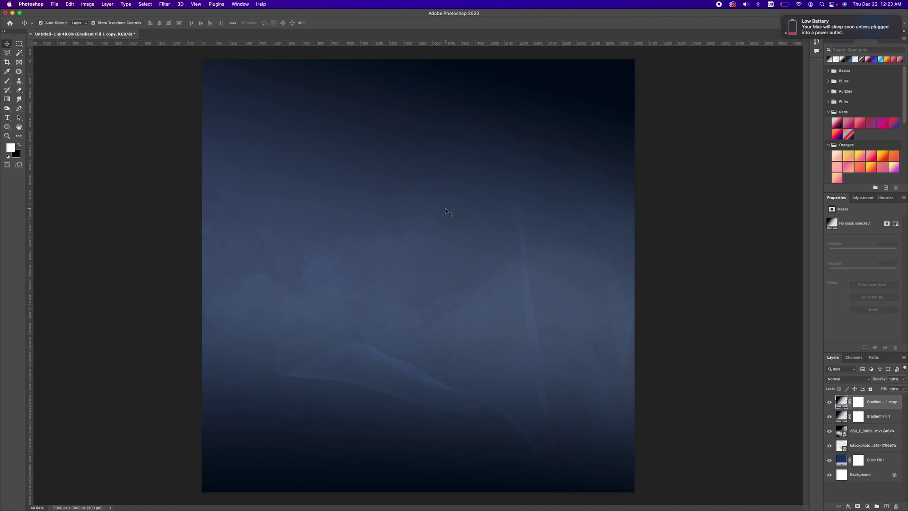
Step: Type the word CROSS in the poster's upper left and select it
click(7, 117)
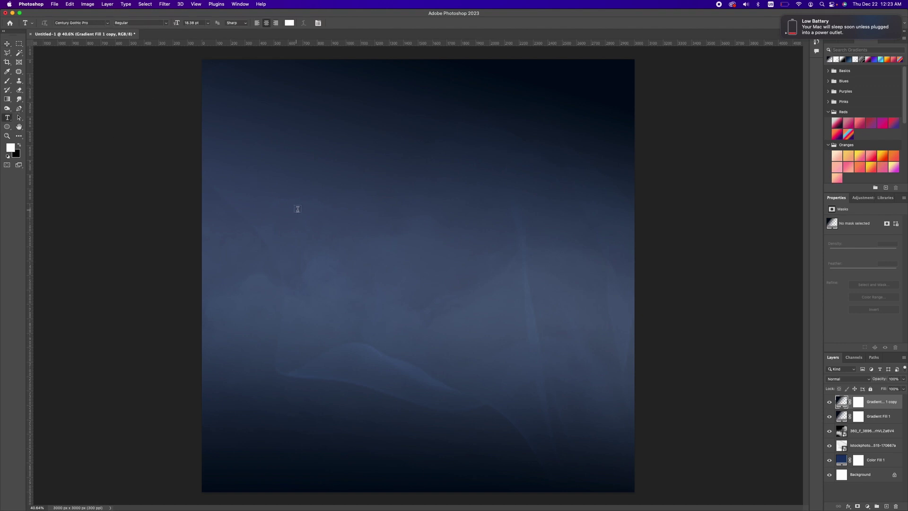
click(313, 179)
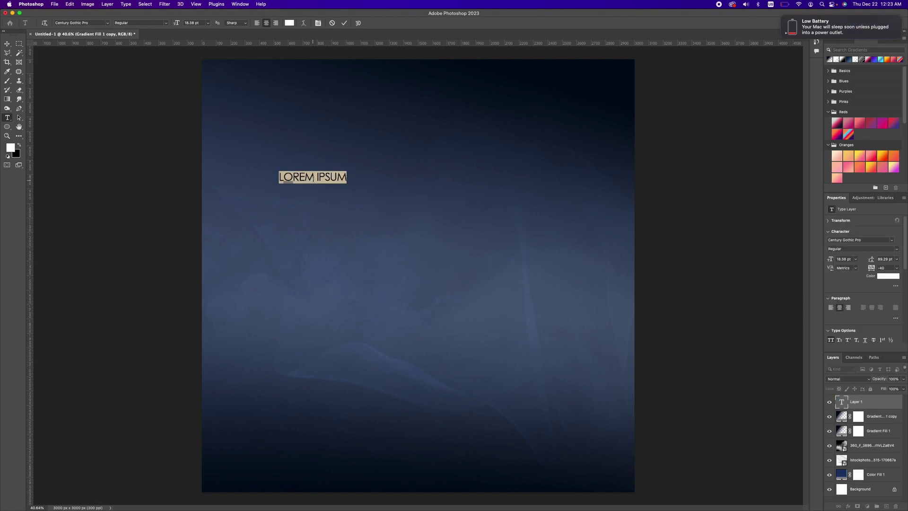
text(CROSS)
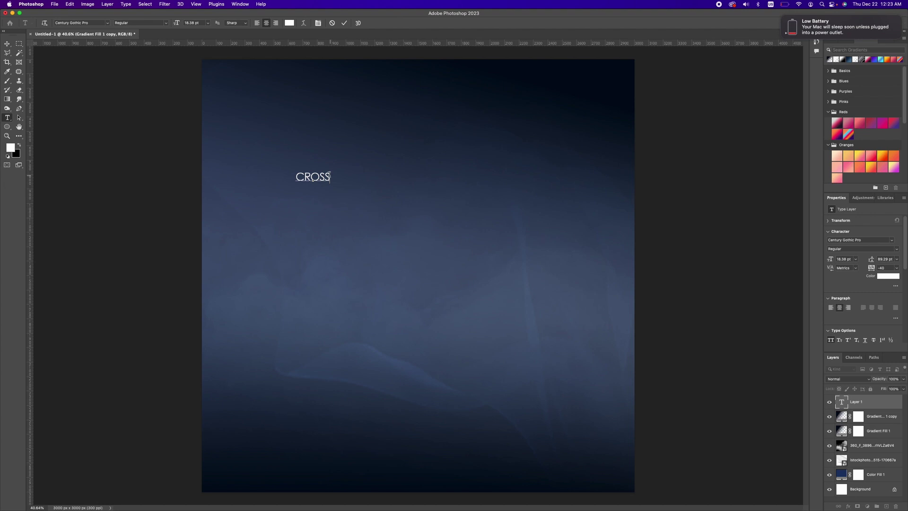
drag(330, 177, 273, 170)
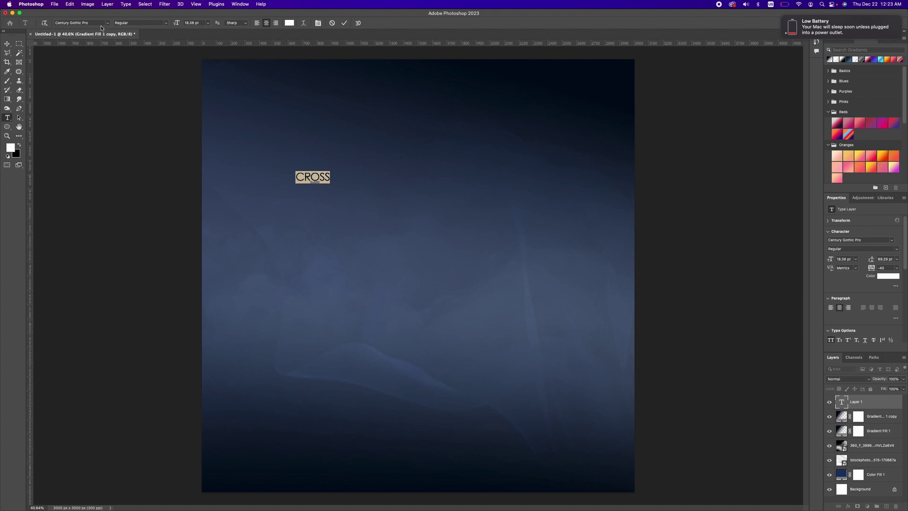
Step: Change the CROSS text to Bebas Neue Bold and commit it
click(109, 26)
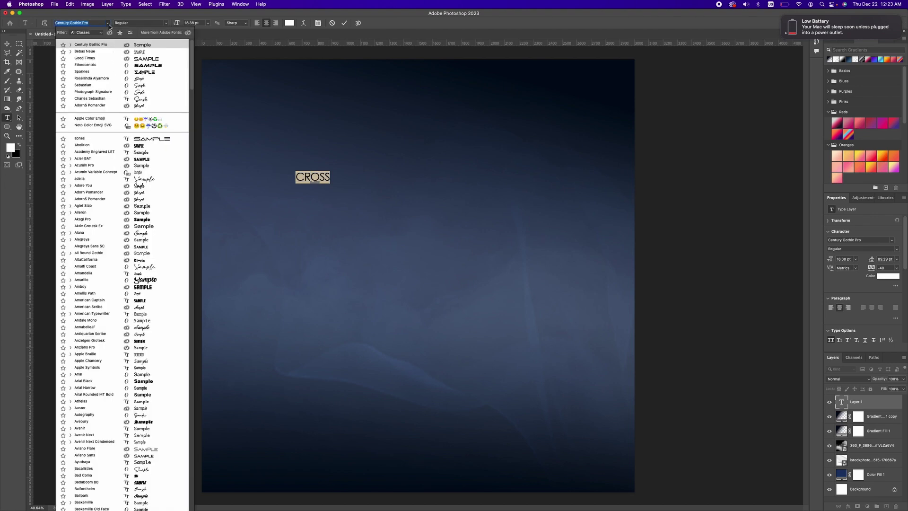
click(146, 53)
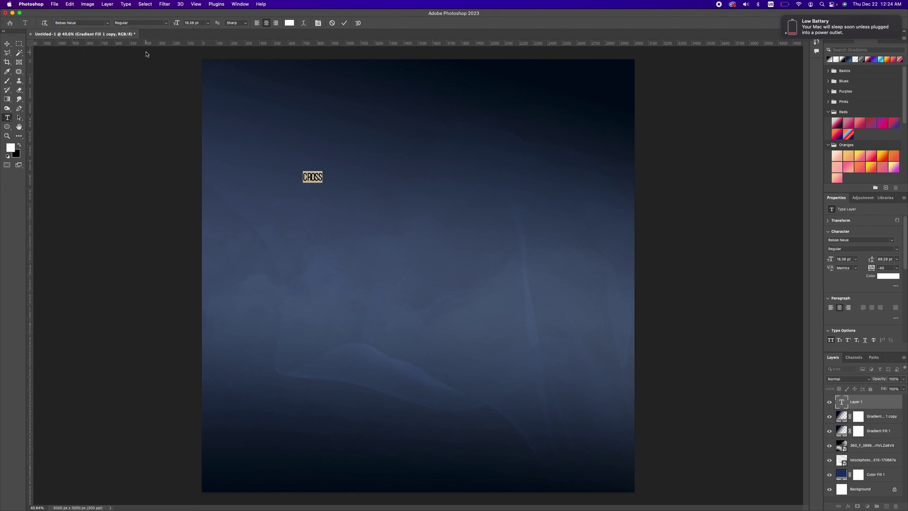
click(166, 23)
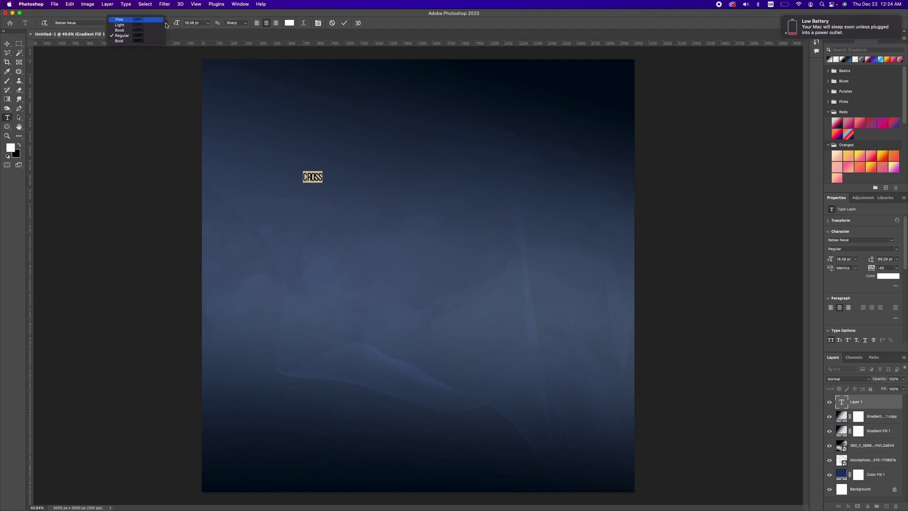
click(135, 41)
click(7, 44)
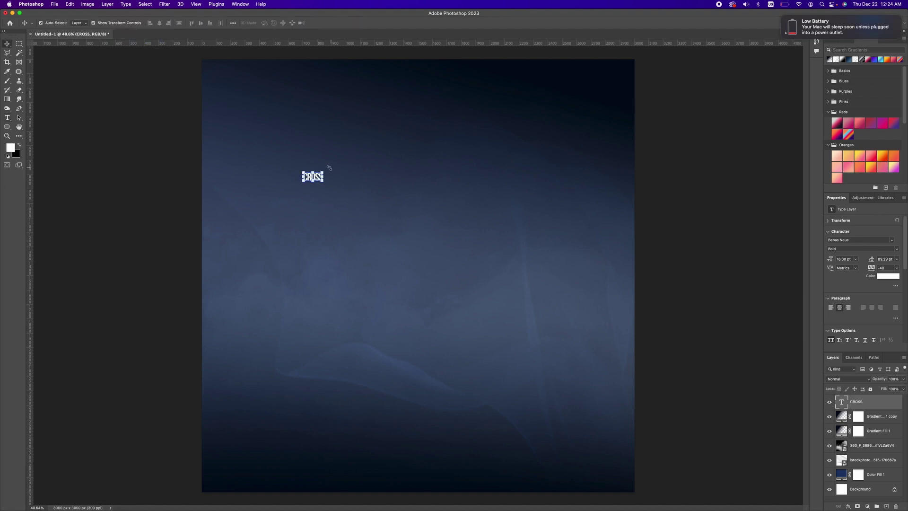
Step: Scale CROSS to about 229.66 pt near the top centre and duplicate the layer
drag(321, 180, 539, 374)
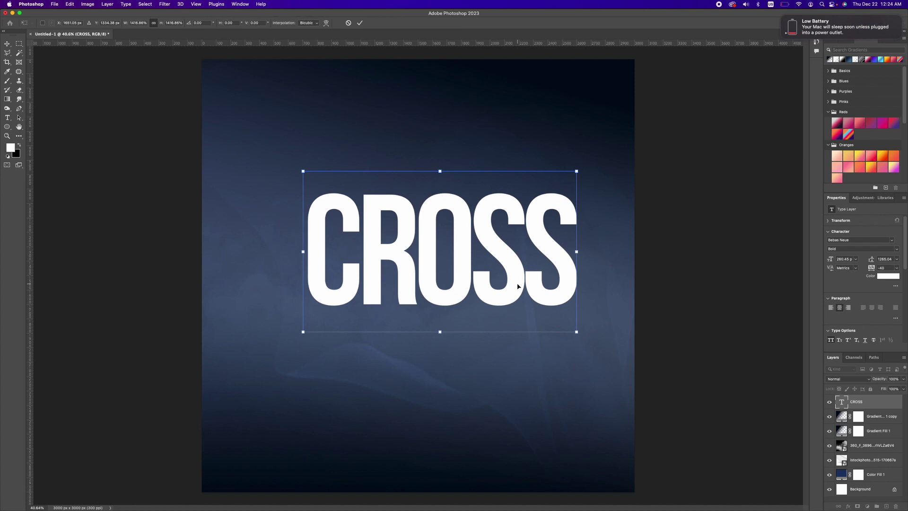
drag(520, 285, 503, 205)
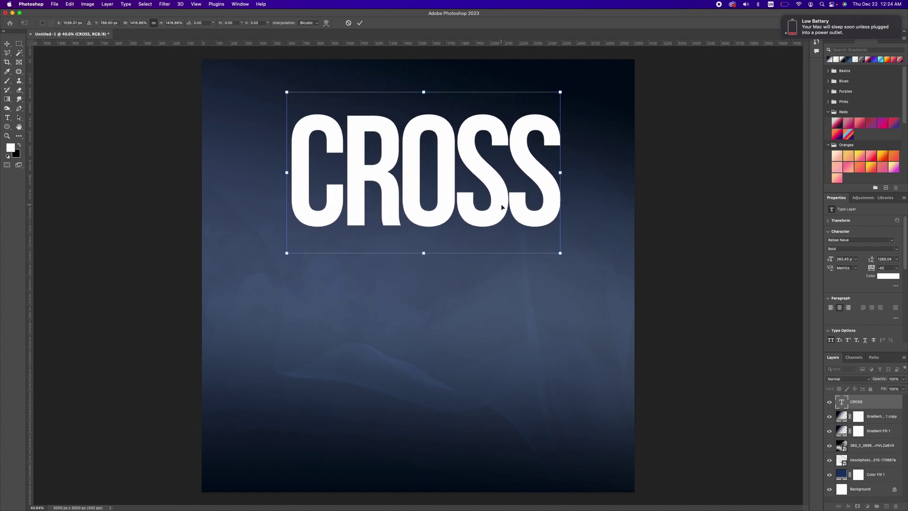
key(Return)
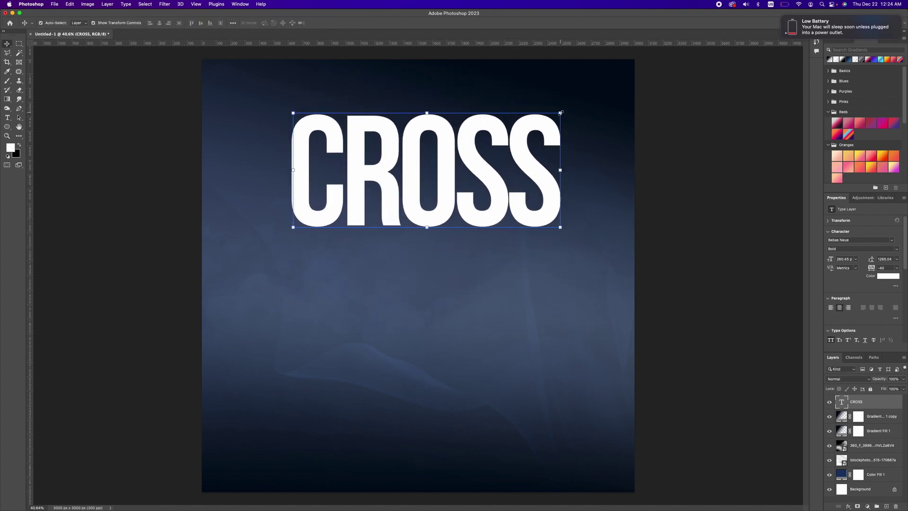
drag(560, 113, 528, 129)
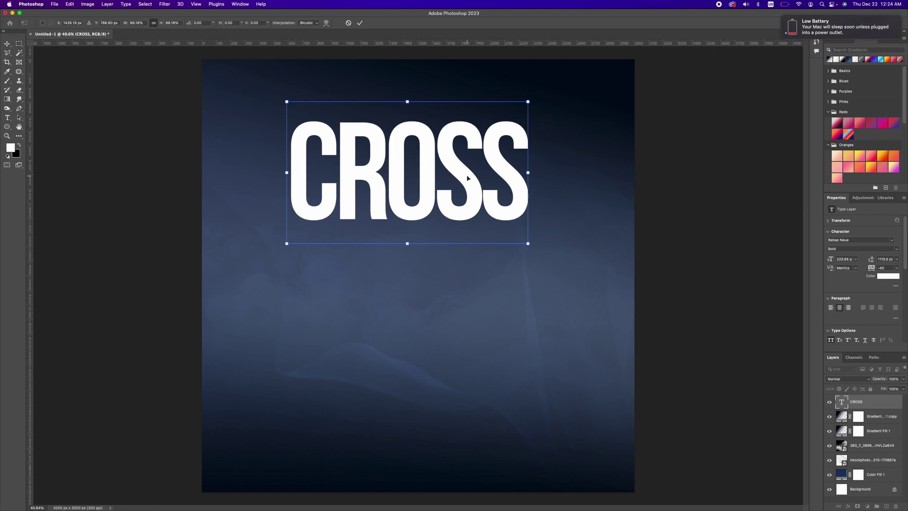
drag(467, 178, 480, 160)
key(Return)
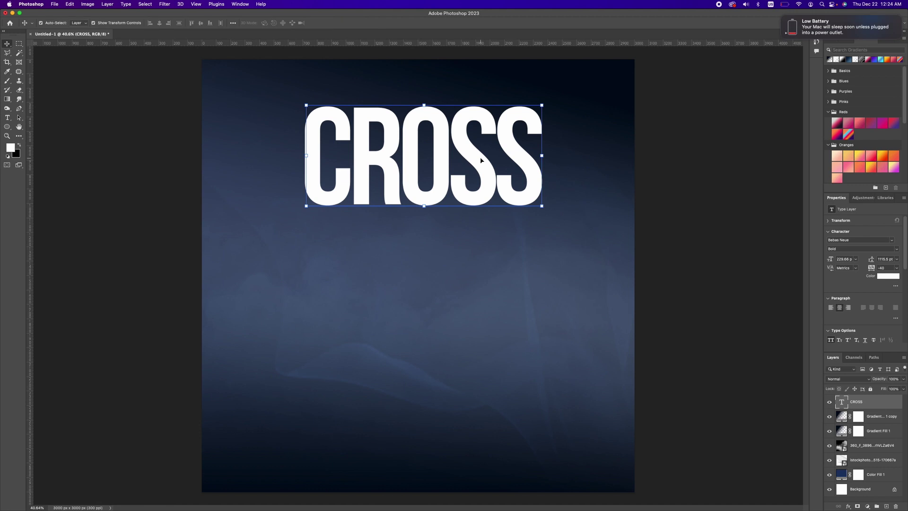
key(super+j)
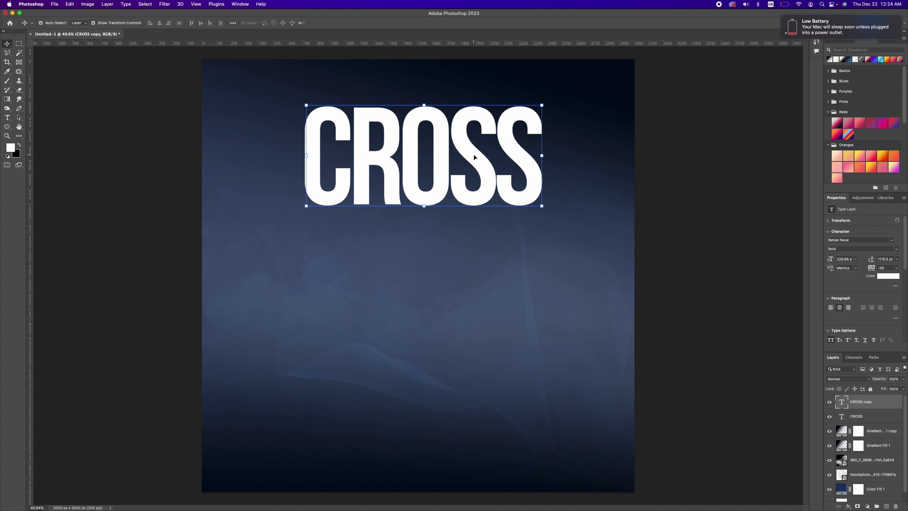
Step: Move the duplicate below CROSS and retype it as OVER
drag(474, 157, 470, 258)
double_click(470, 258)
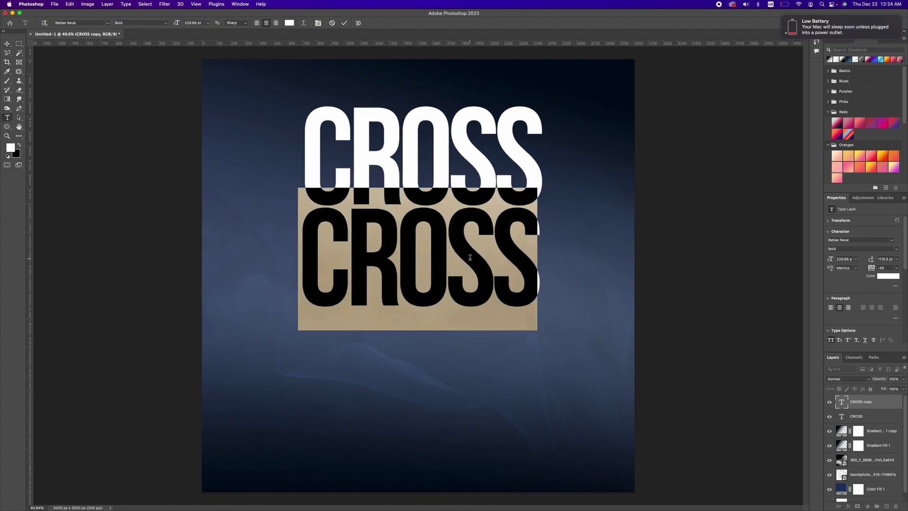
text(OVER)
key(Escape)
key(v)
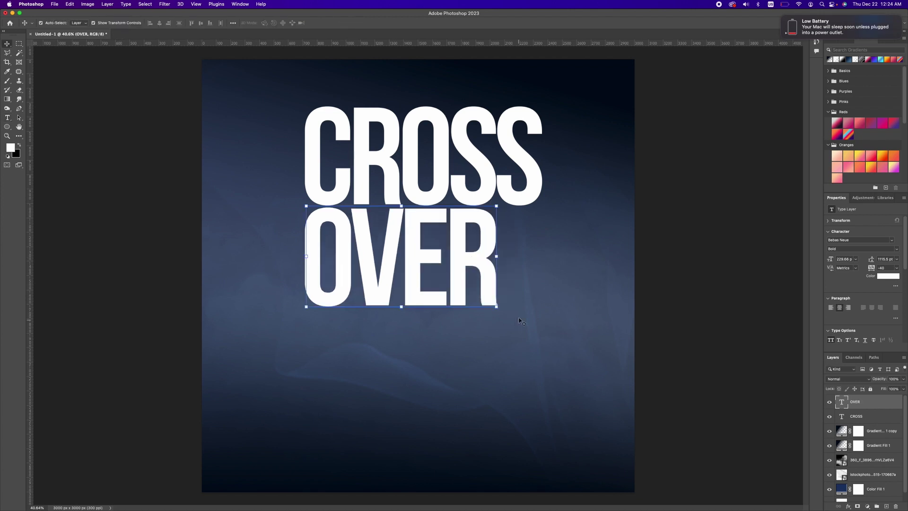
Step: Scale OVER to 285.66 pt to match CROSS's width and align it beneath
drag(496, 305, 532, 387)
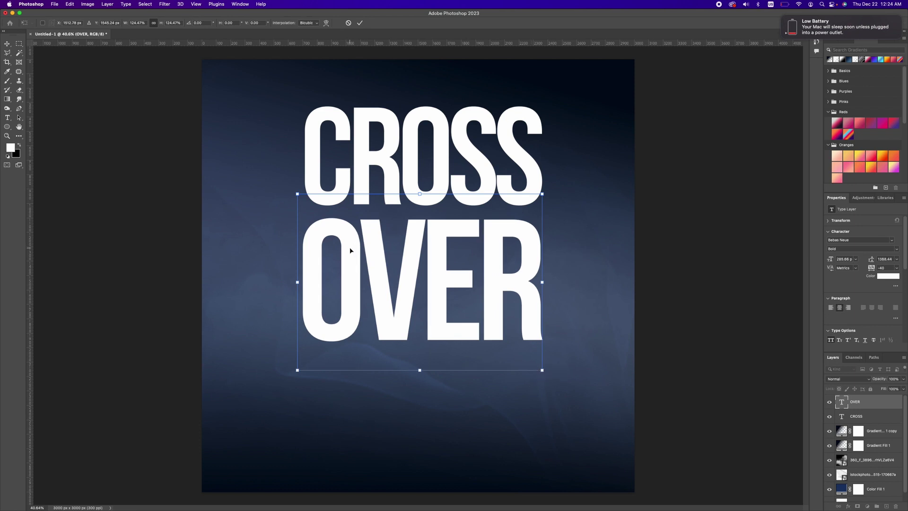
drag(348, 247, 349, 241)
click(421, 382)
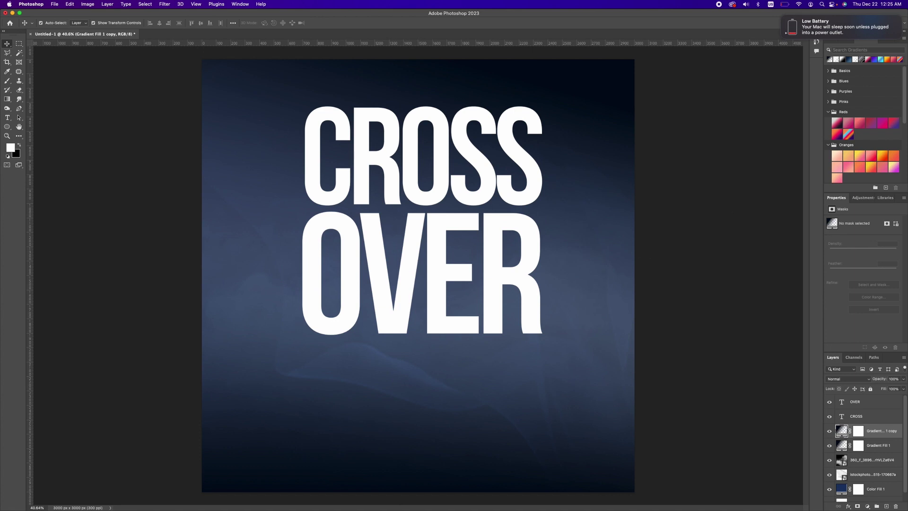
Step: Place the gold texture image, enlarge it over the headline and stack it above CROSS
drag(605, 113, 403, 290)
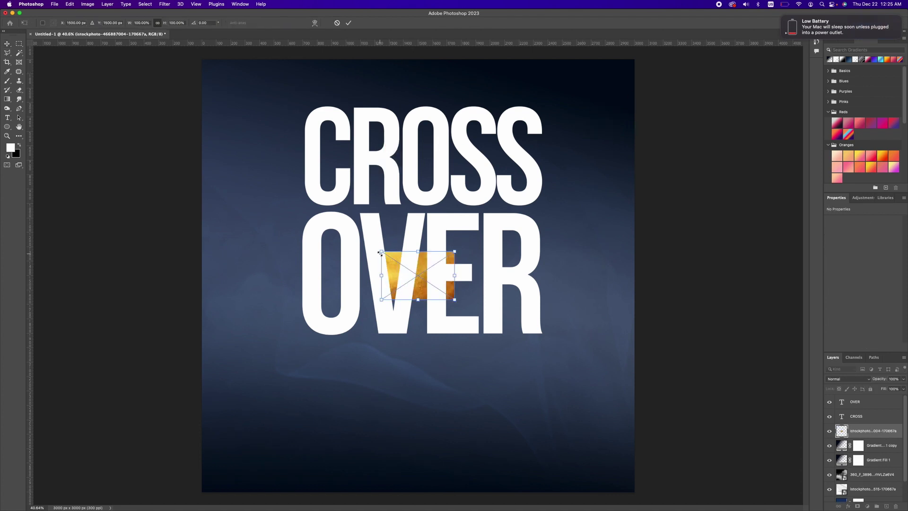
drag(380, 252, 183, 119)
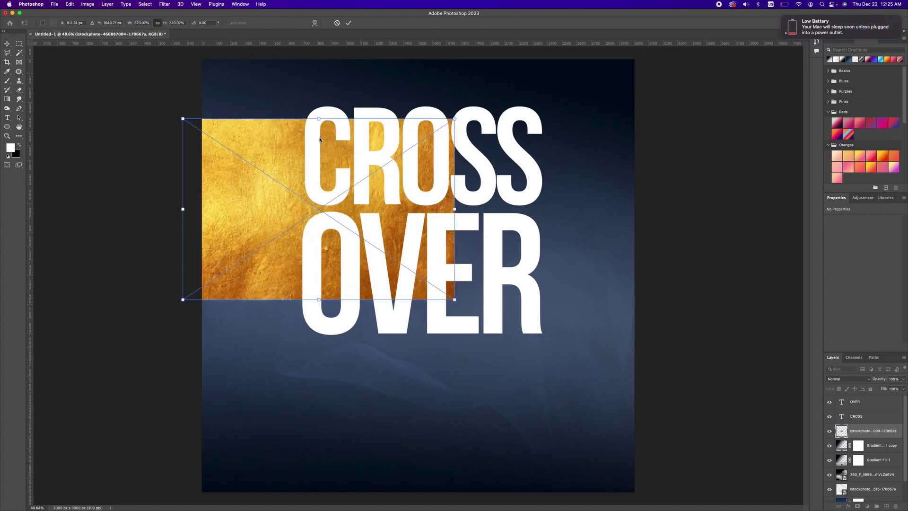
drag(250, 190, 351, 132)
key(Return)
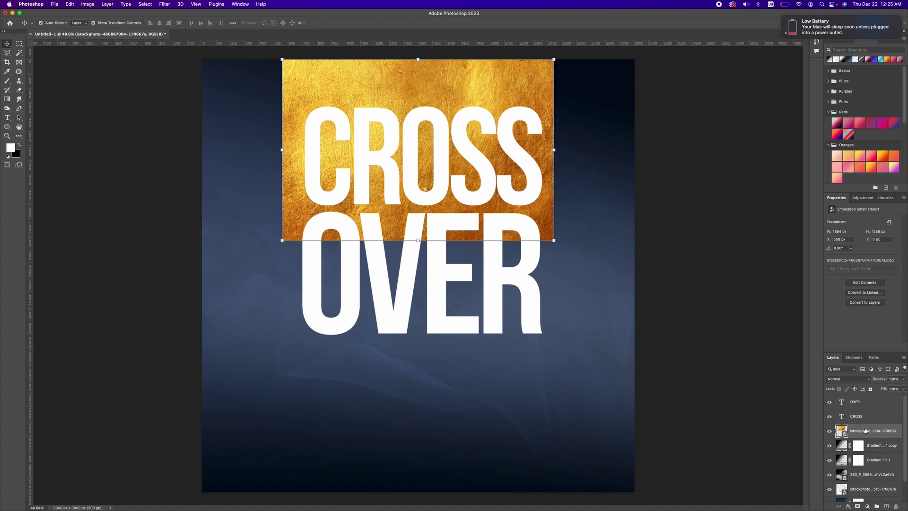
drag(866, 426, 862, 410)
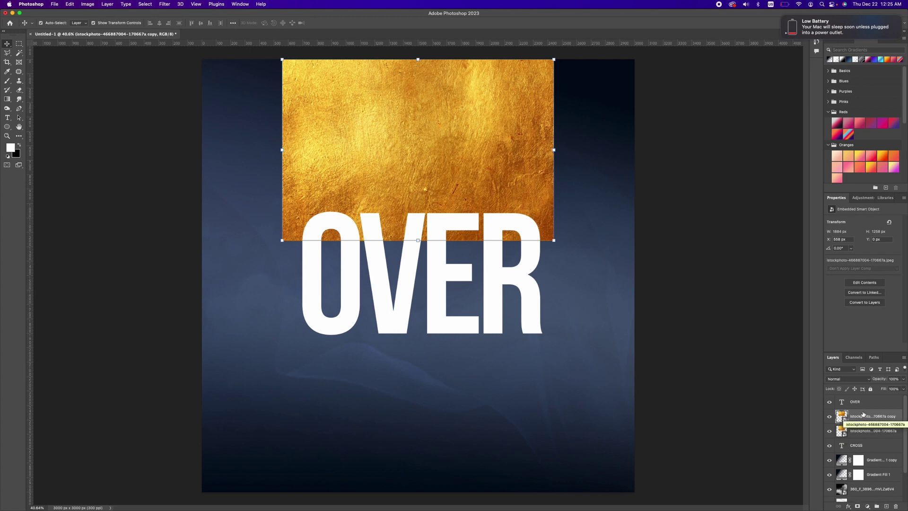
Step: Duplicate the gold layer and clip the copies to OVER and CROSS, positioning each
key(super+j)
drag(865, 417, 855, 394)
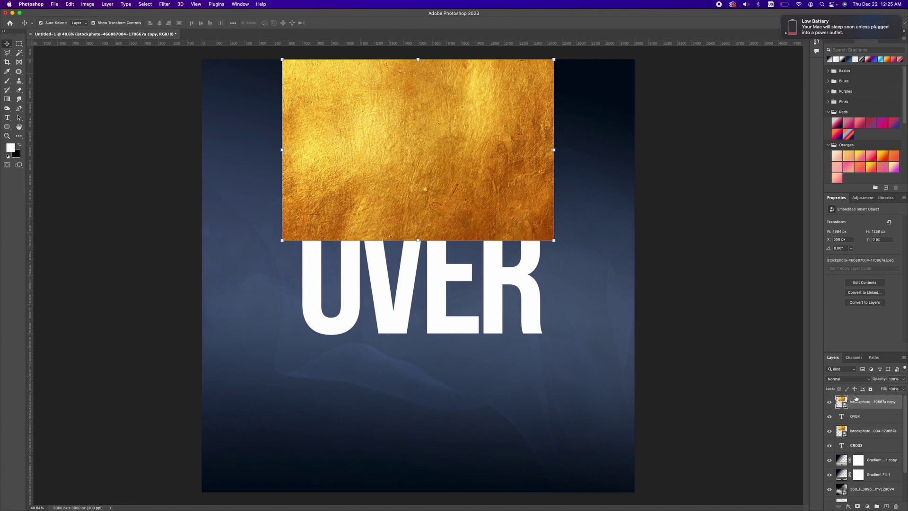
click(849, 428)
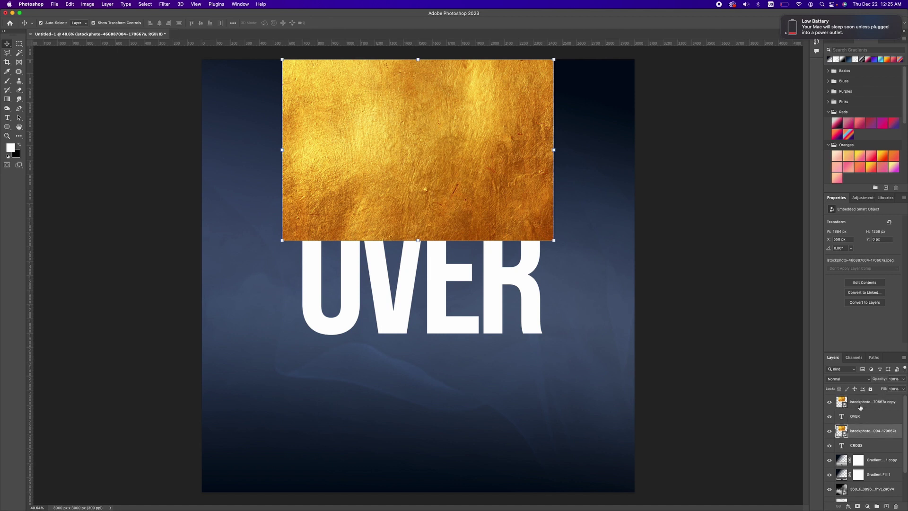
alt+click(857, 408)
drag(461, 158, 443, 334)
click(473, 404)
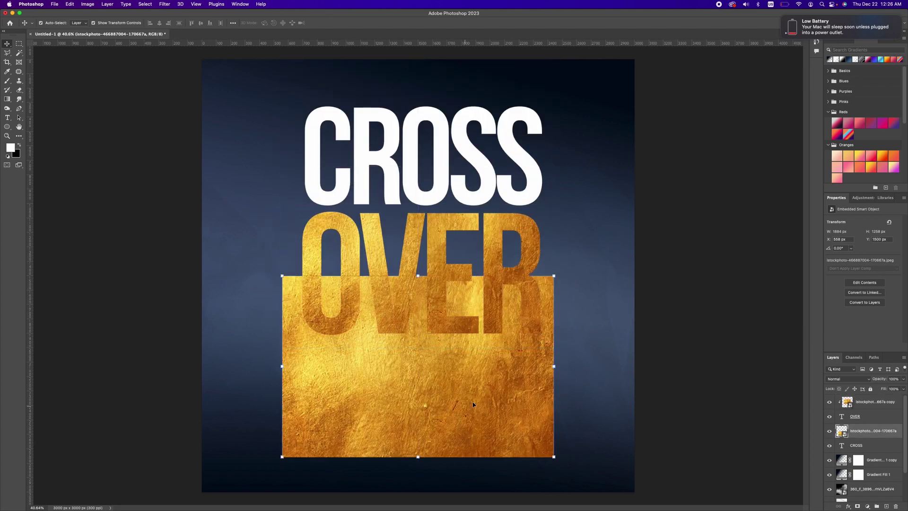
drag(473, 404, 479, 209)
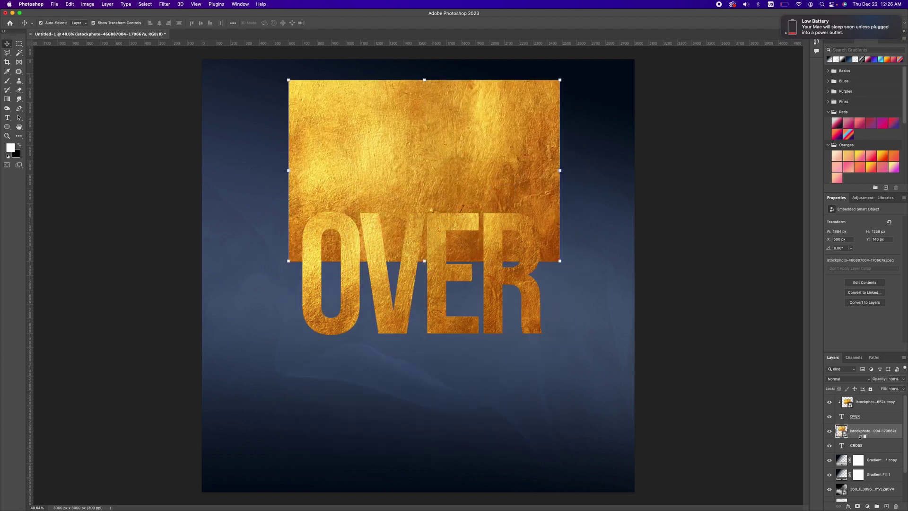
alt+click(861, 436)
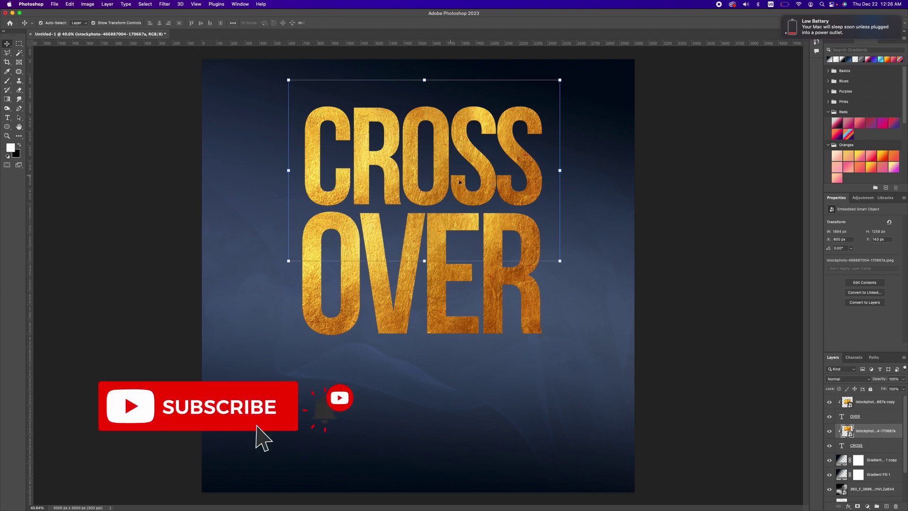
Step: Add a mask to the top gold layer and rectangle-select the O in CROSS
click(876, 403)
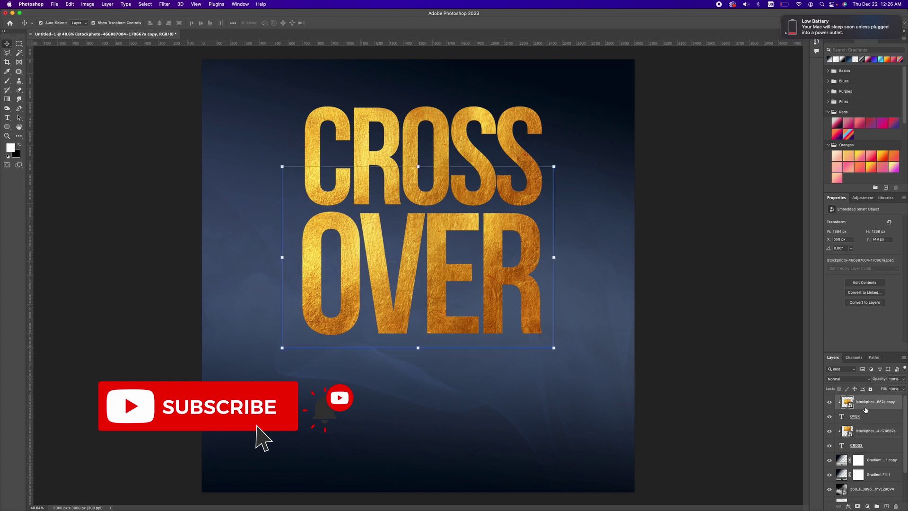
click(857, 506)
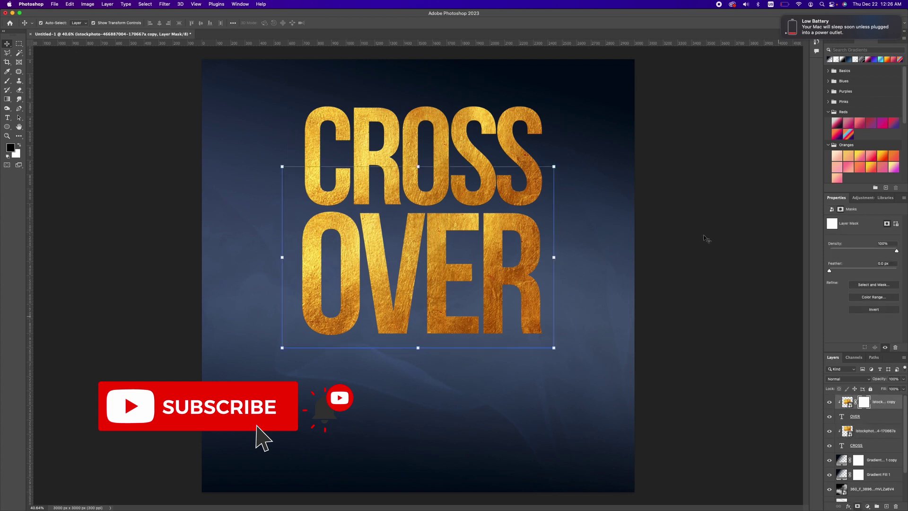
click(20, 44)
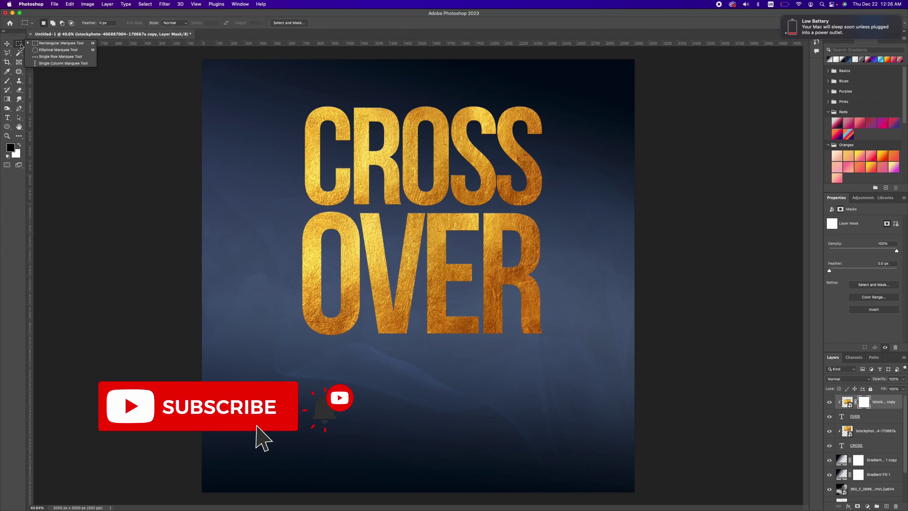
click(60, 43)
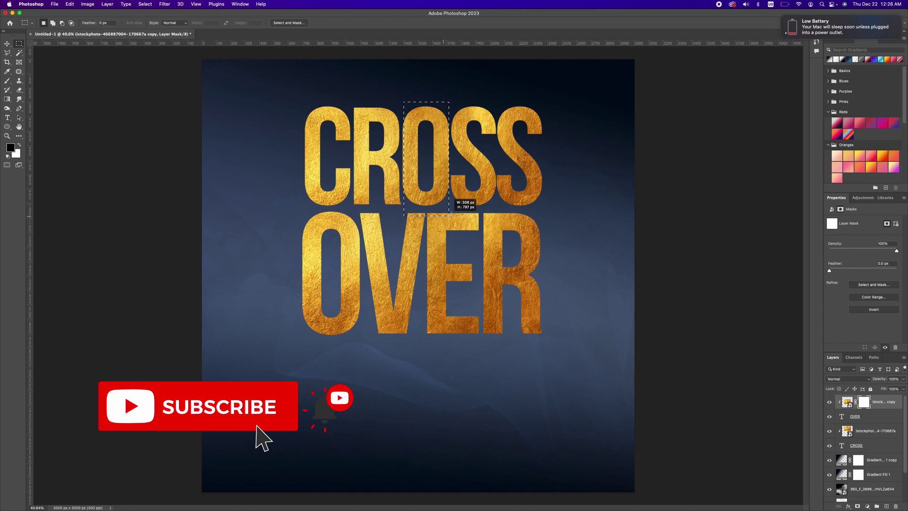
drag(450, 214, 451, 208)
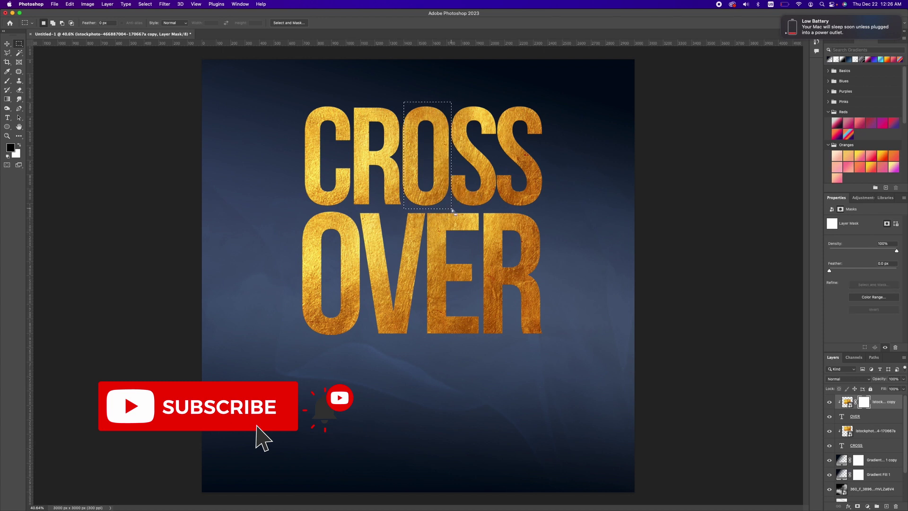
Step: Invert the selection and mask CROSS's gold texture so the O stays white
click(7, 81)
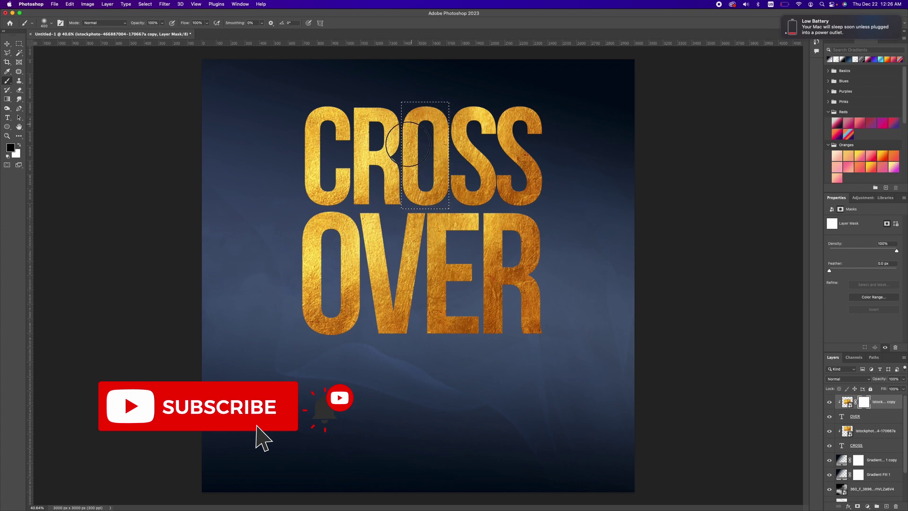
key(alt+[)
key(alt+[)
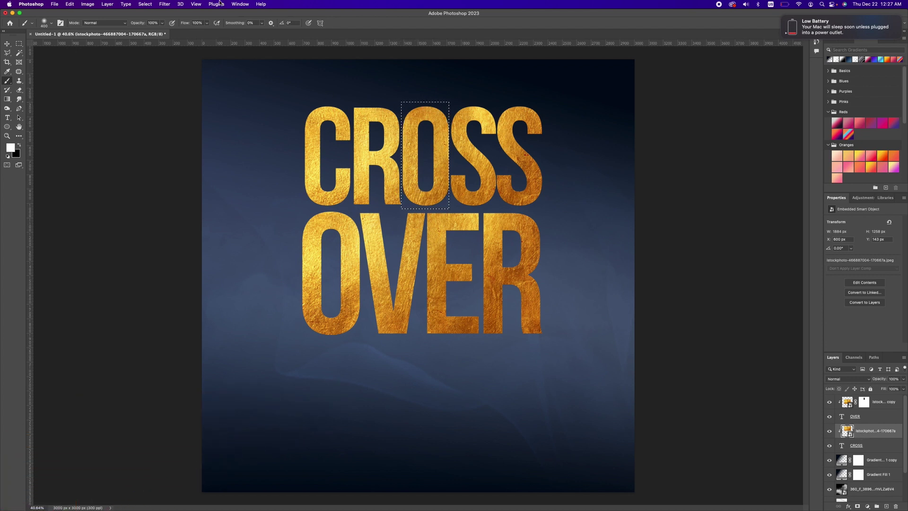
click(146, 4)
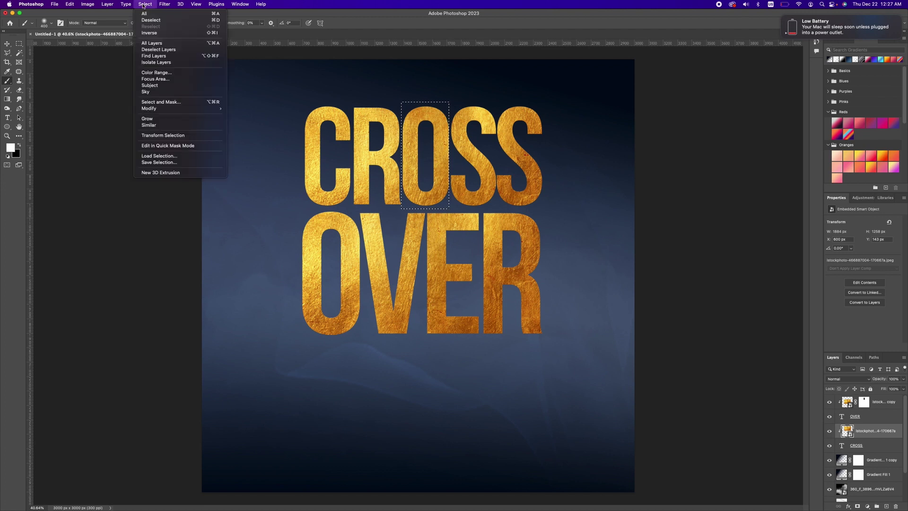
click(143, 4)
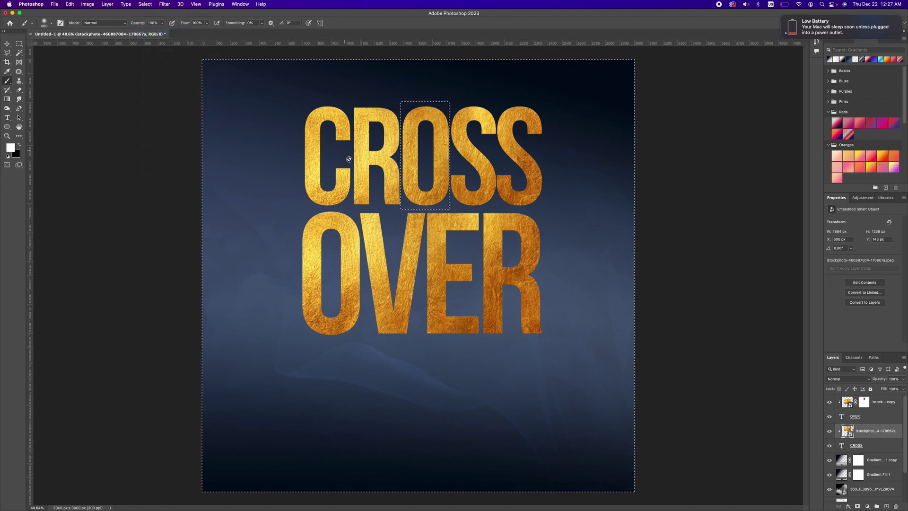
click(857, 505)
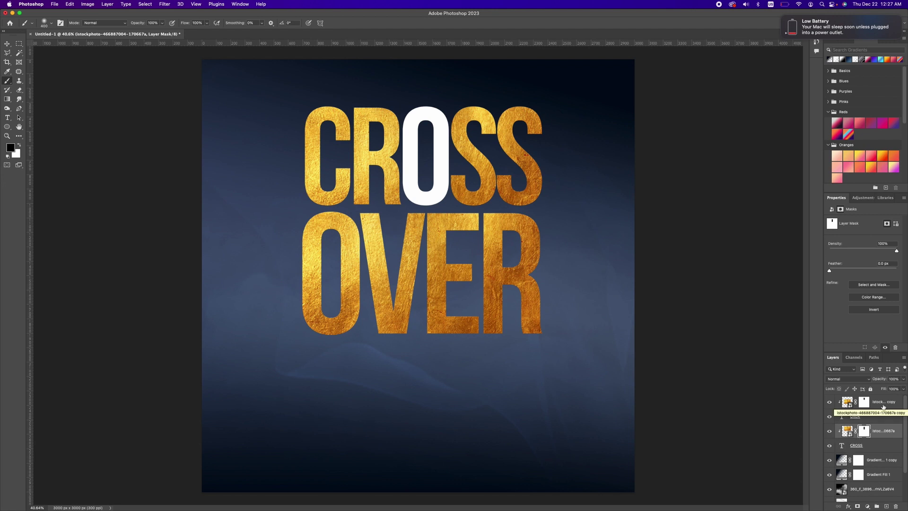
Step: Give OVER a drop shadow (size 101, opacity 97%, spread 28%) plus an inner glow
double_click(883, 417)
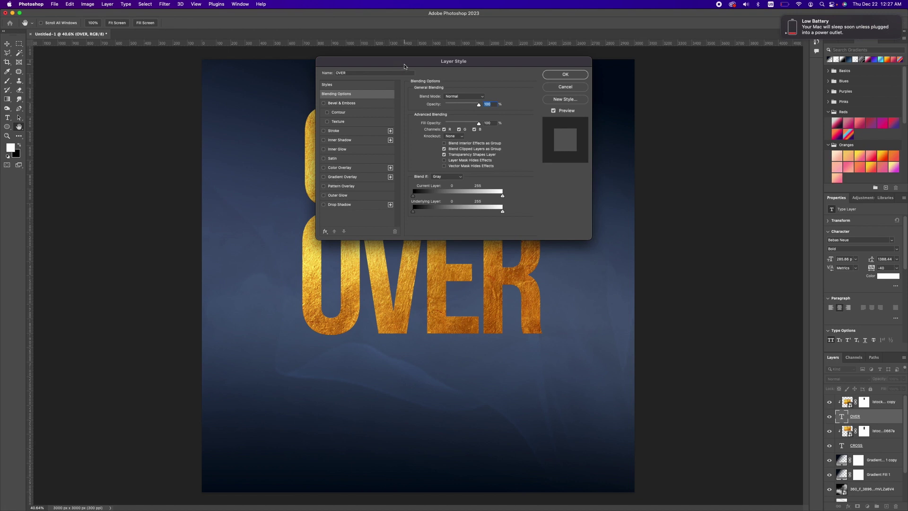
drag(405, 66, 576, 84)
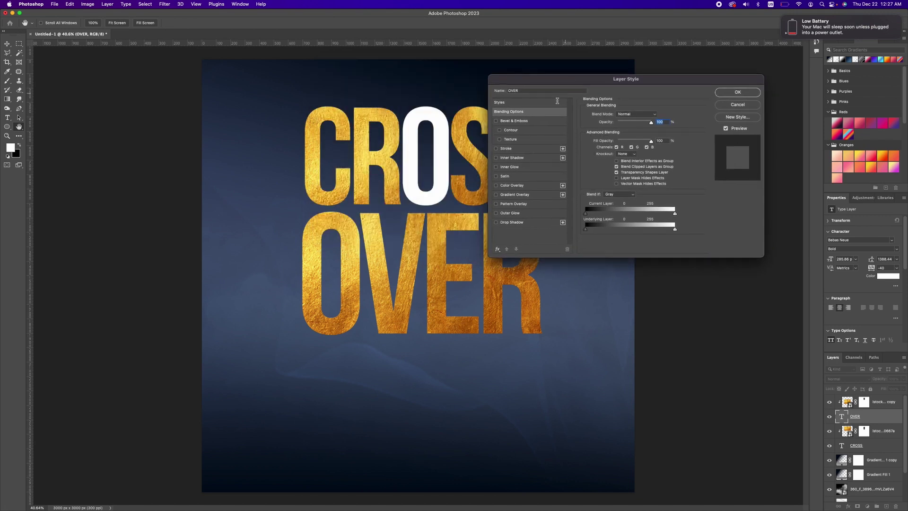
click(496, 222)
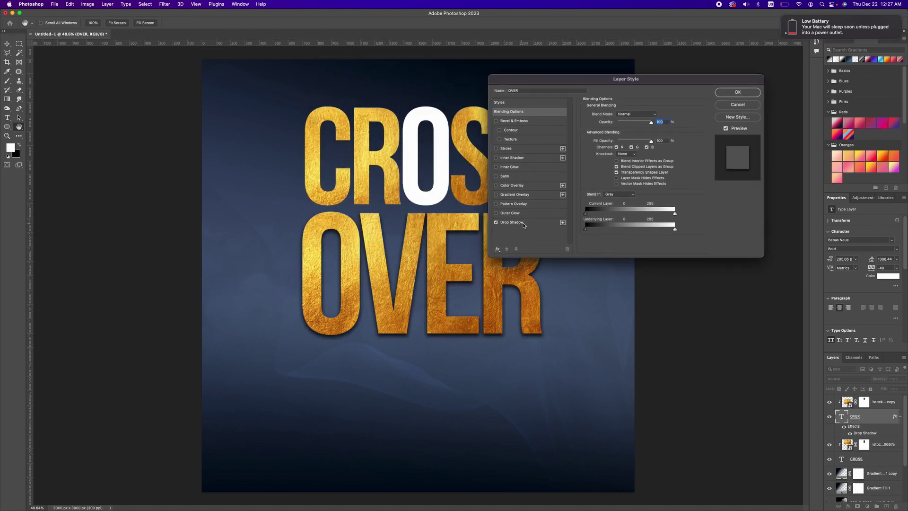
click(537, 223)
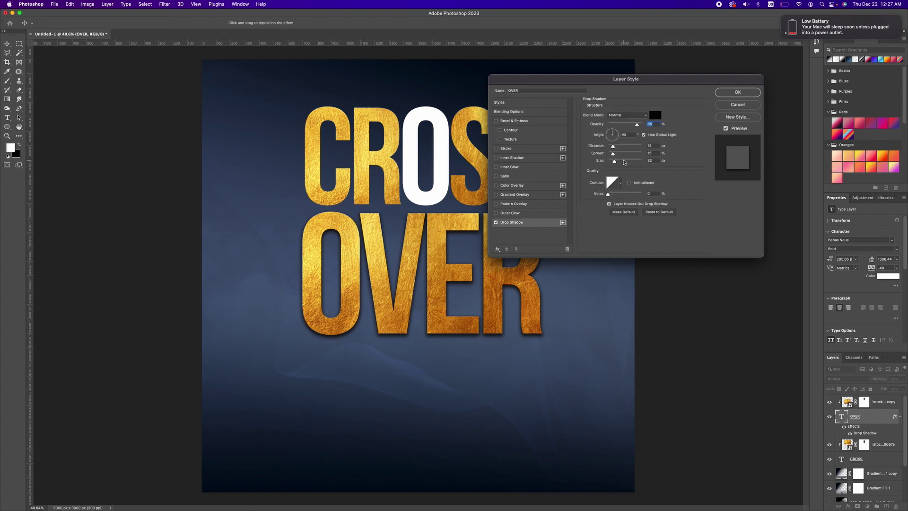
click(624, 161)
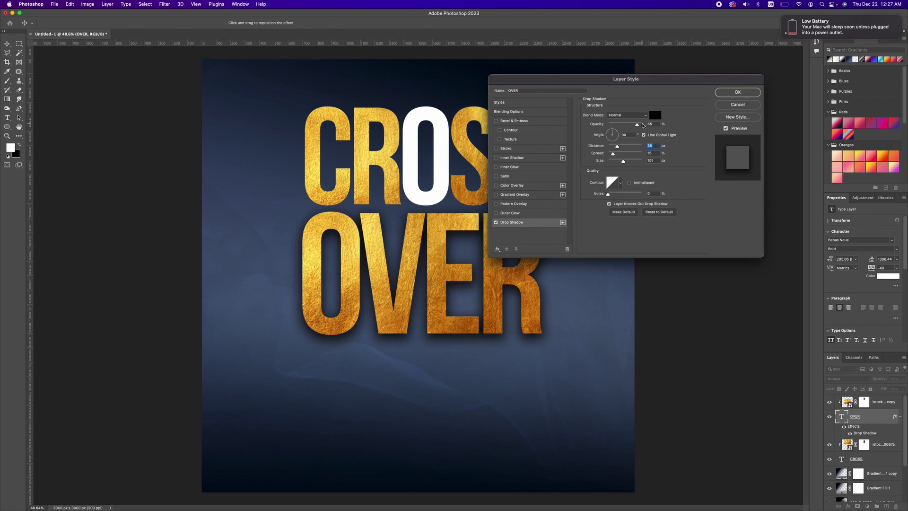
click(642, 126)
click(617, 154)
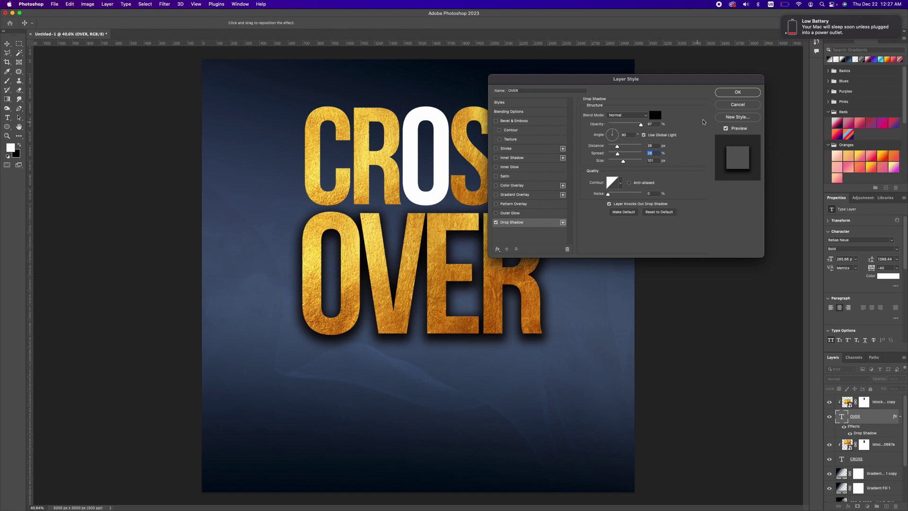
click(495, 167)
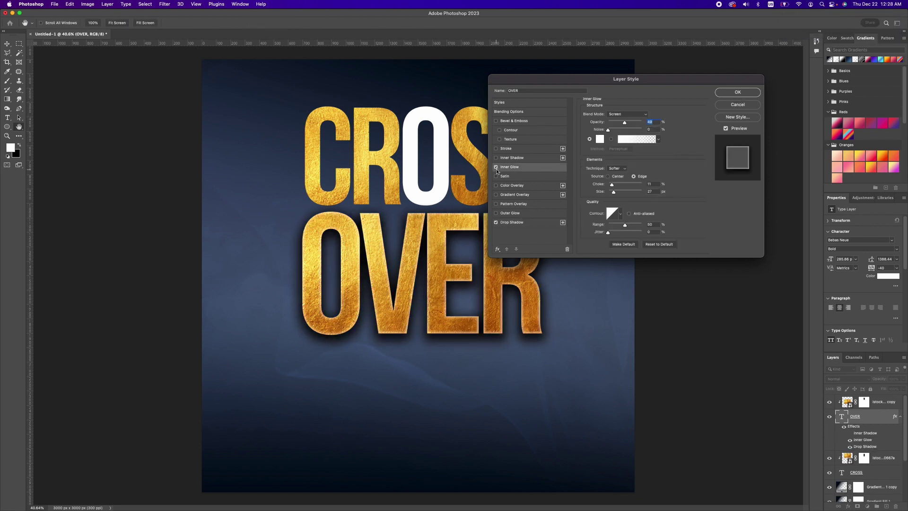
click(736, 94)
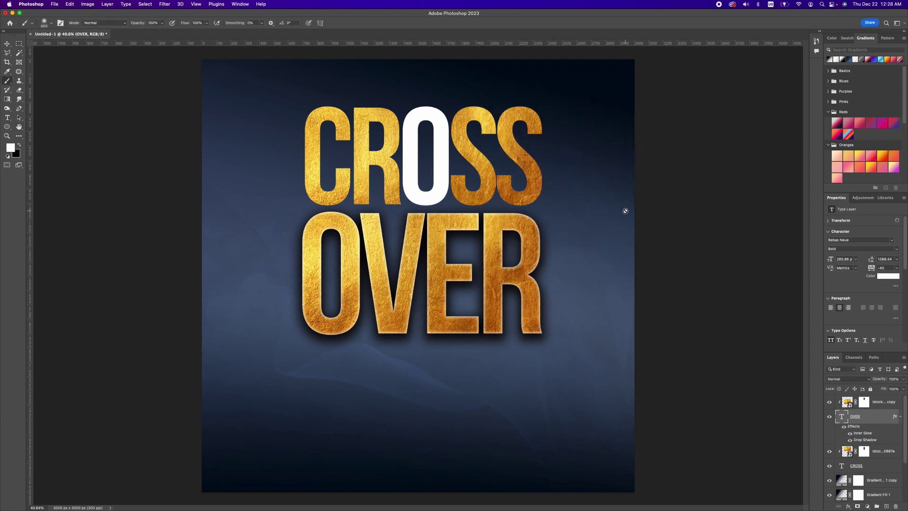
Step: Copy the OVER layer's style and paste it onto the CROSS text layer
right_click(880, 419)
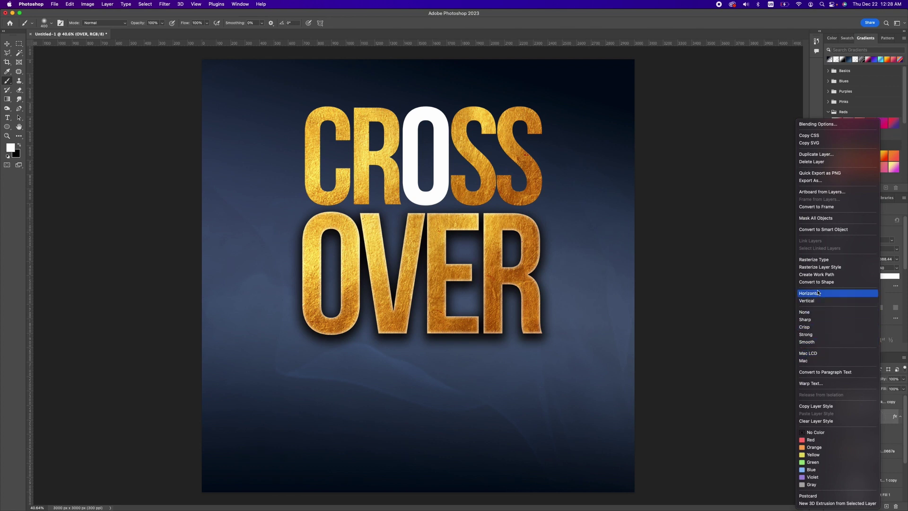
click(819, 408)
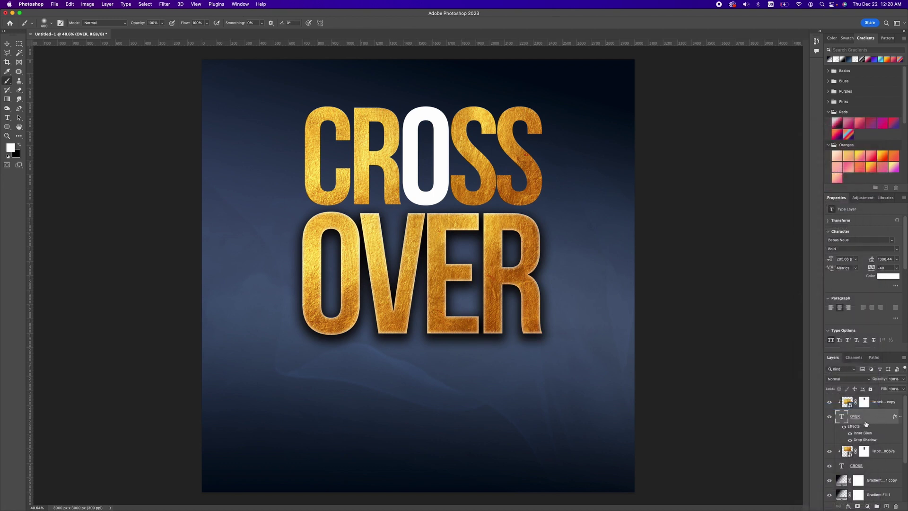
scroll(865, 424, down, 1)
click(872, 456)
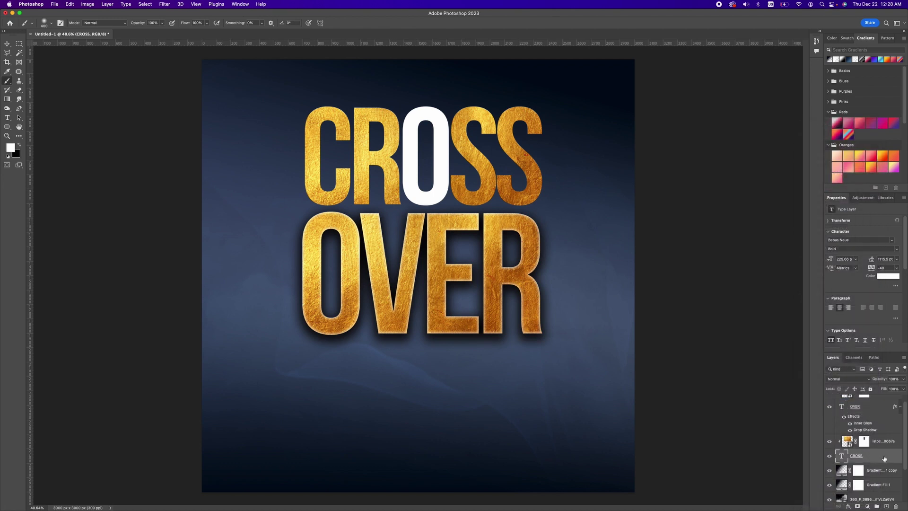
right_click(883, 458)
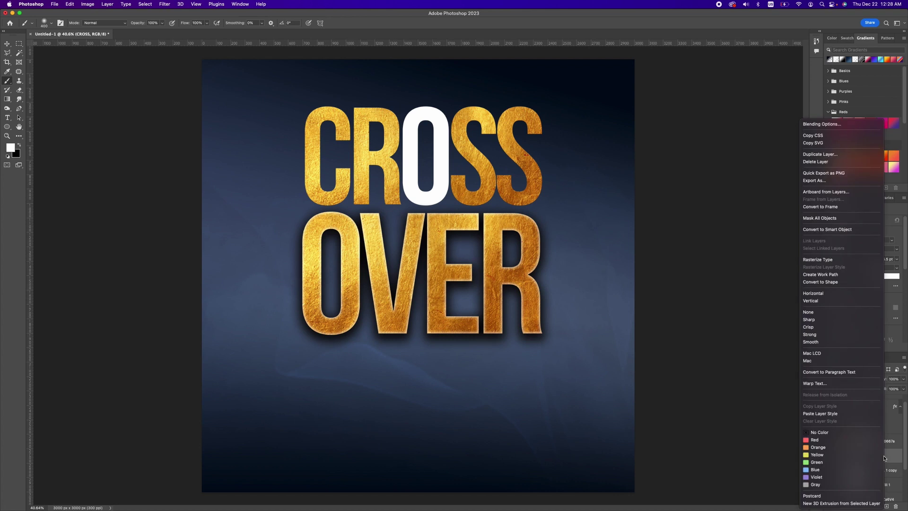
click(817, 413)
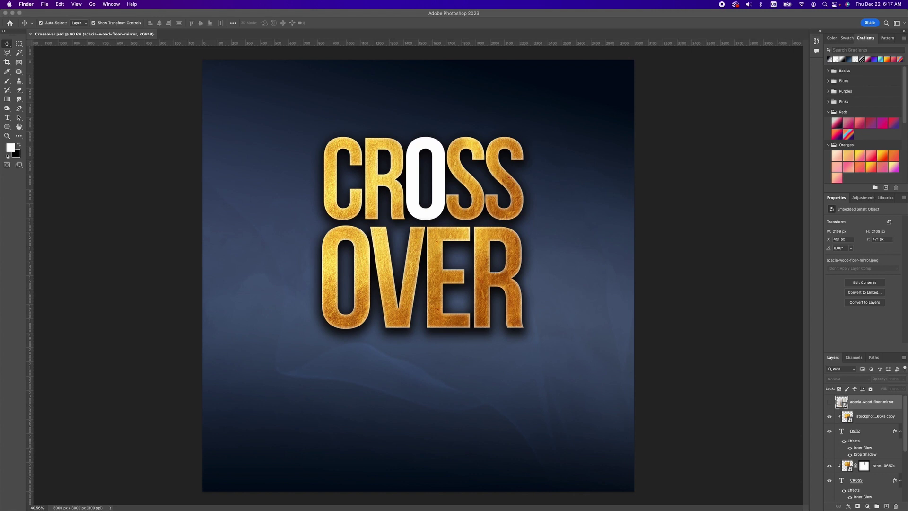
Step: Place the red abstract image over CROSS and clip it to the letters
click(436, 148)
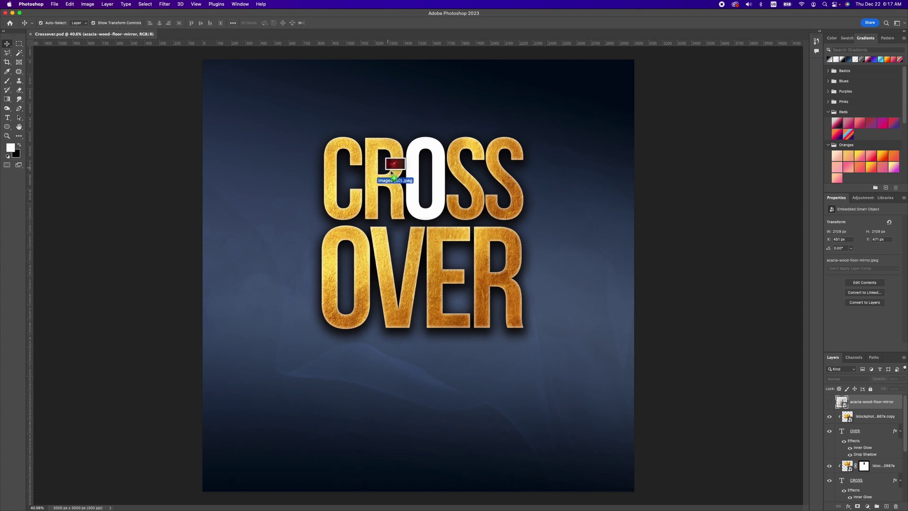
drag(430, 204, 429, 204)
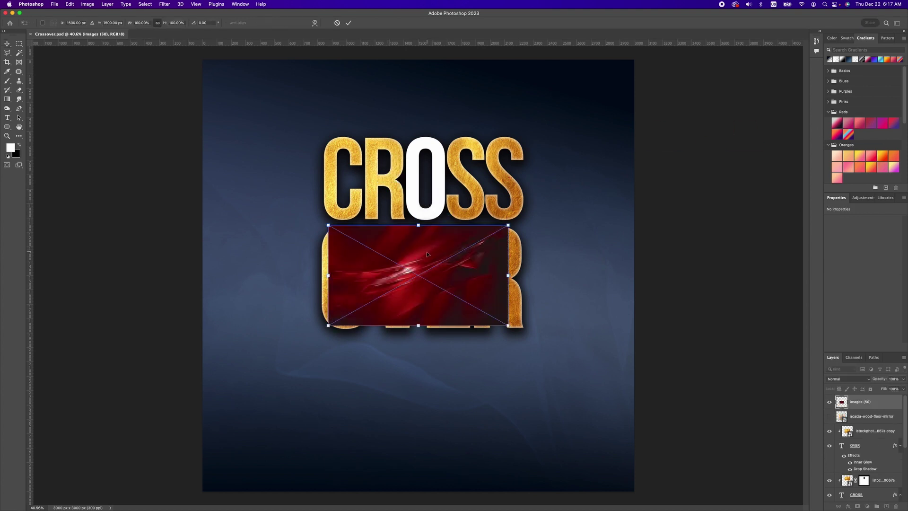
drag(426, 254, 442, 160)
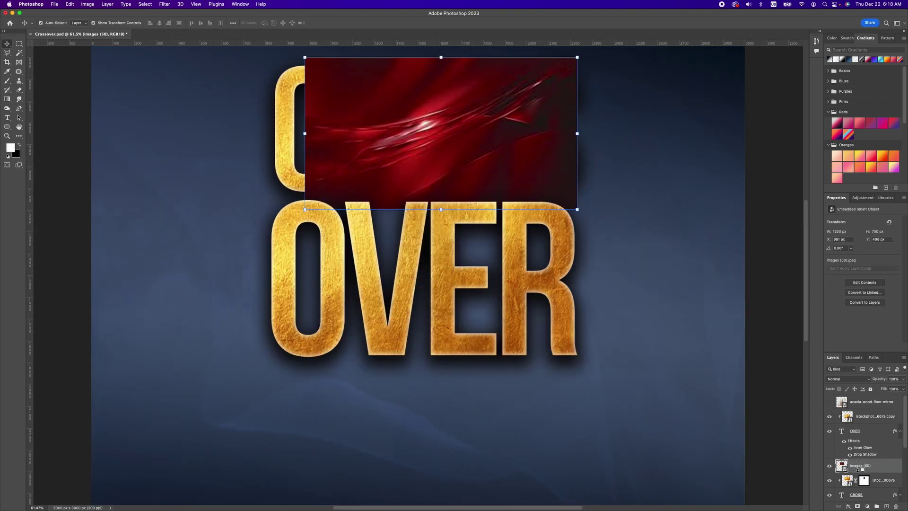
alt+click(859, 472)
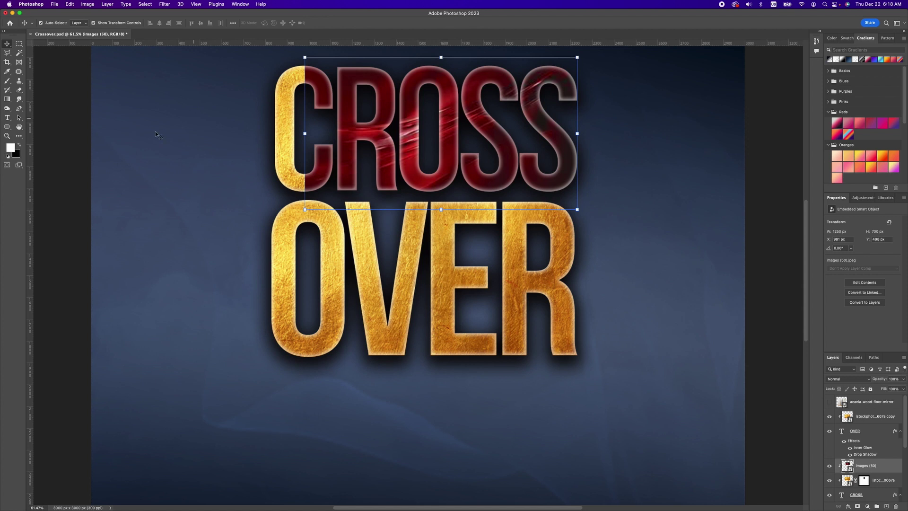
Step: Mask the red image to just the O and blend it in Linear Light
click(18, 44)
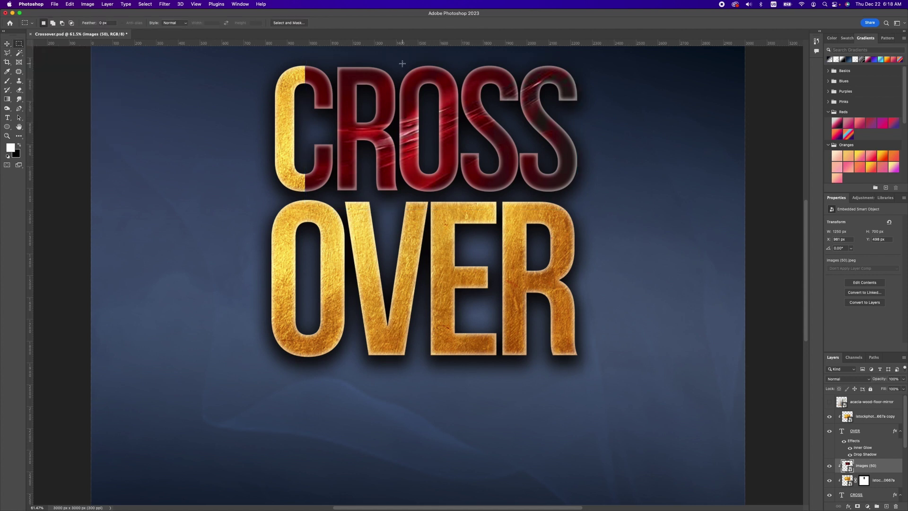
drag(396, 61, 460, 198)
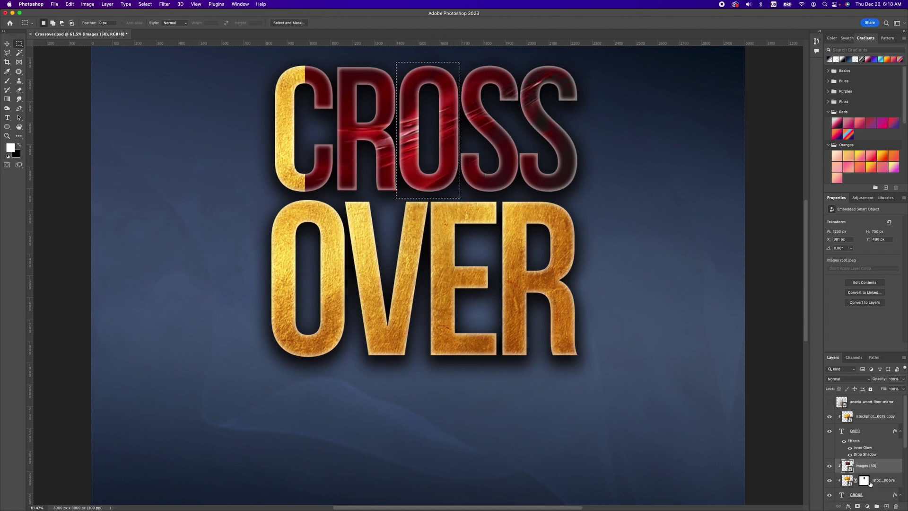
click(858, 505)
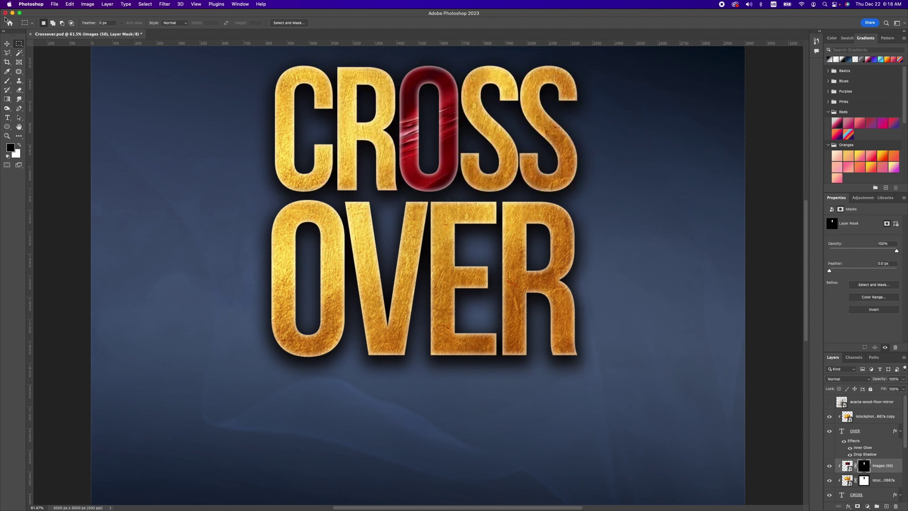
click(7, 43)
click(847, 465)
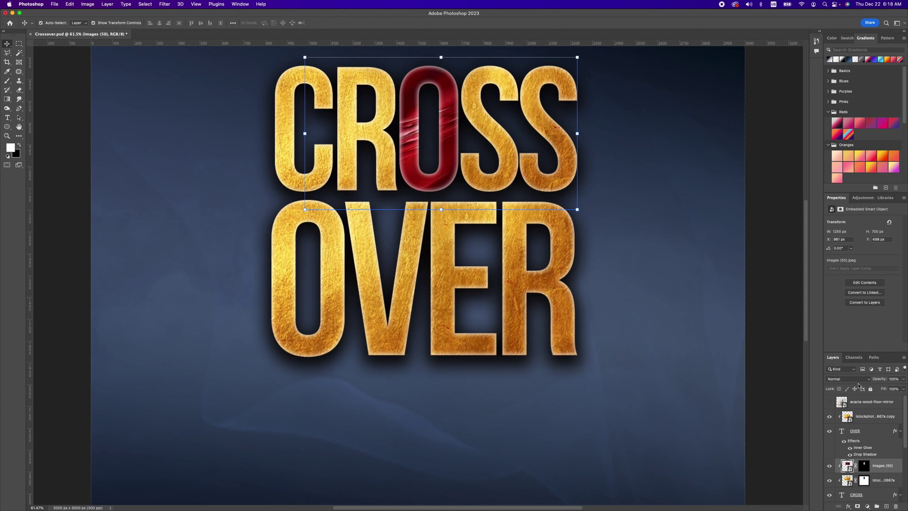
click(858, 380)
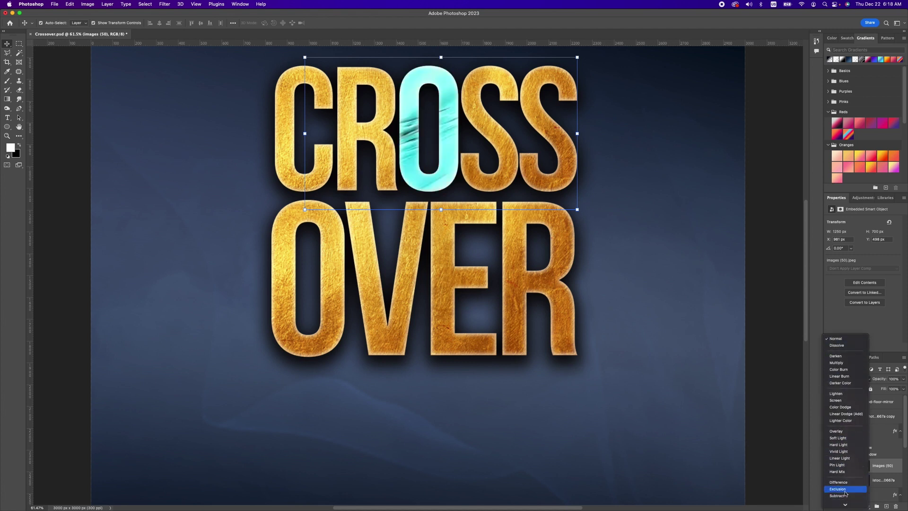
click(840, 458)
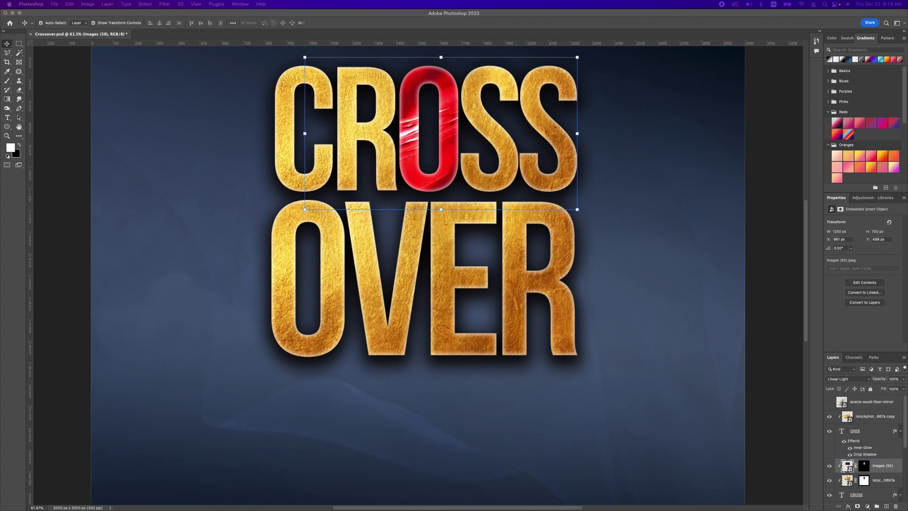
drag(628, 265, 317, 311)
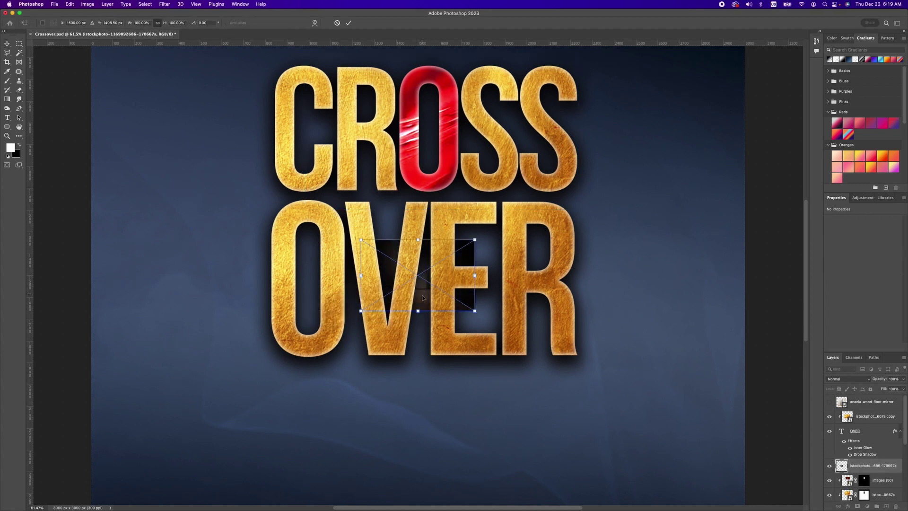
Step: Move the door photo to the top, scale it over the O, and set 48% opacity
drag(422, 298, 314, 353)
key(Return)
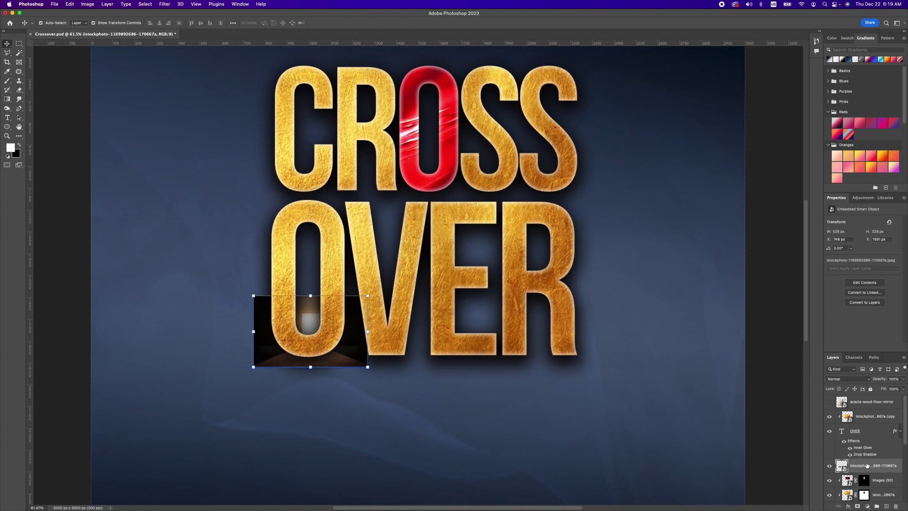
drag(867, 466, 854, 400)
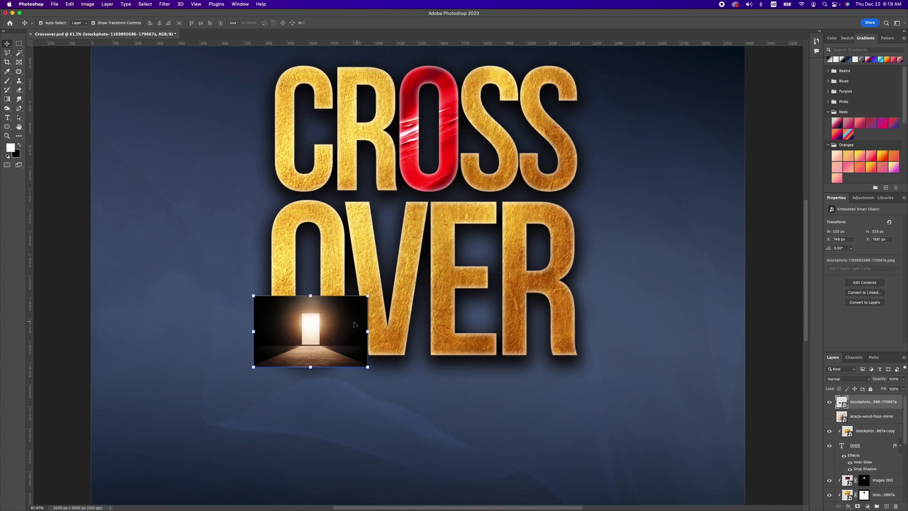
drag(369, 294, 498, 219)
drag(425, 279, 363, 285)
key(Return)
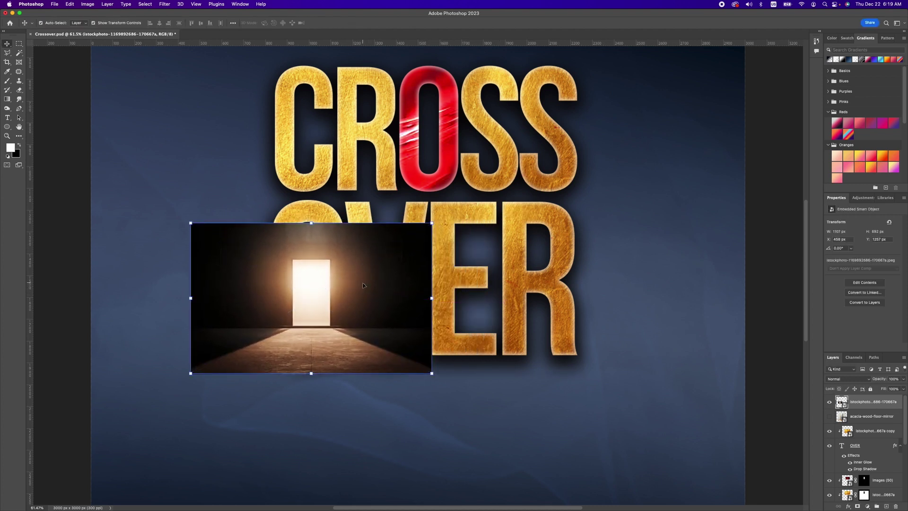
click(902, 378)
click(879, 388)
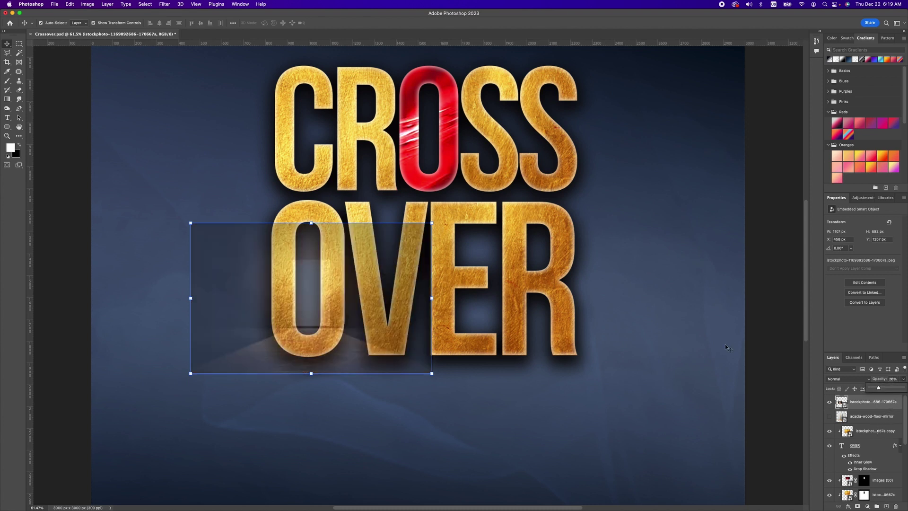
click(886, 388)
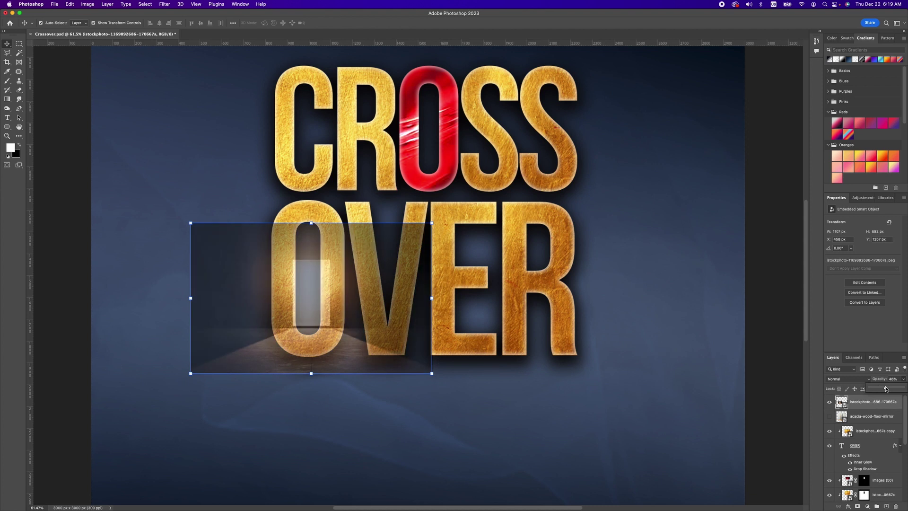
drag(311, 222, 308, 255)
key(Return)
Step: Copy the lit door to its own layer at 100% opacity and stretch it upward
key(m)
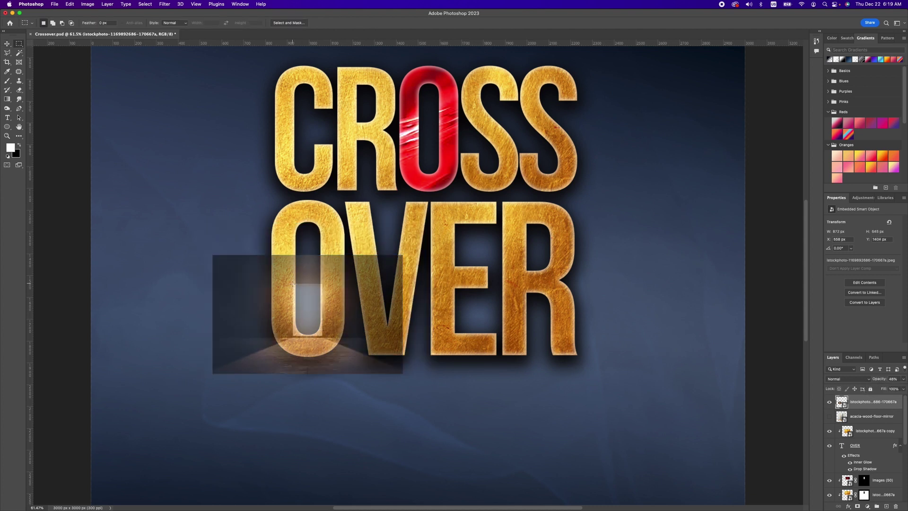
drag(293, 283, 322, 335)
right_click(306, 307)
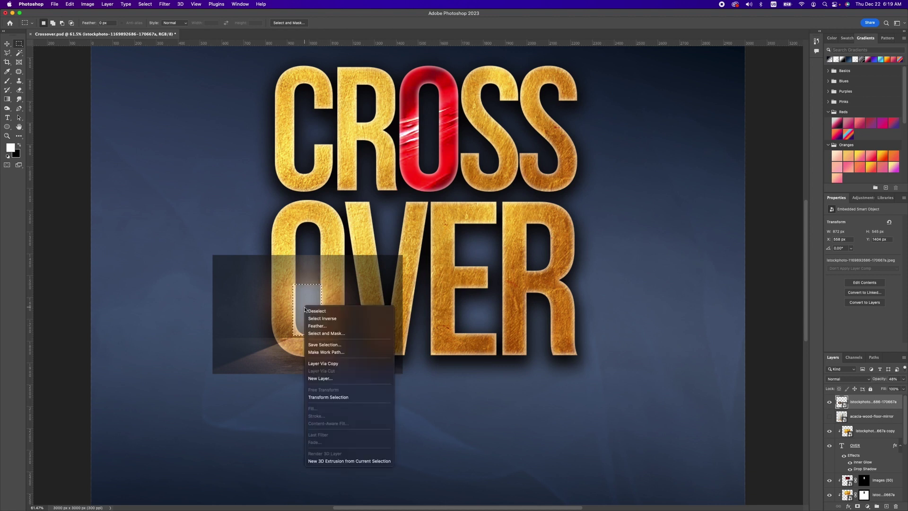
click(331, 364)
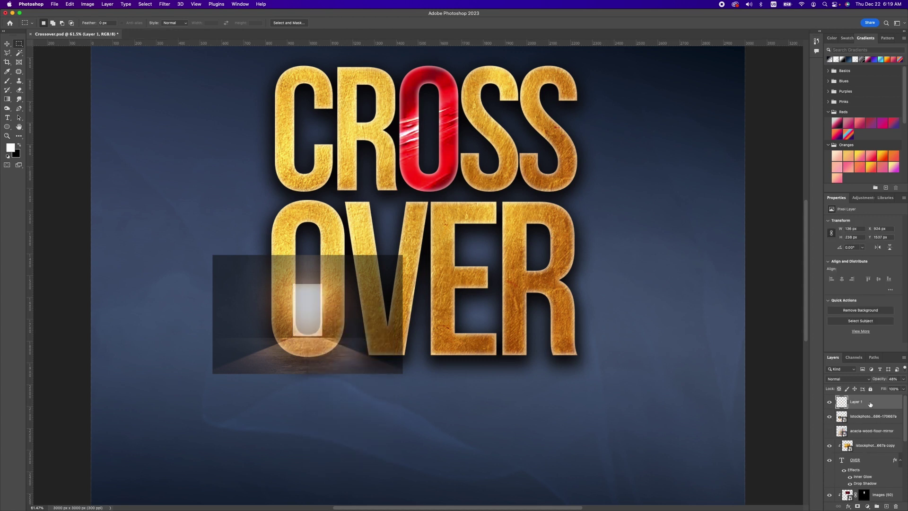
click(902, 378)
drag(886, 388, 900, 388)
key(v)
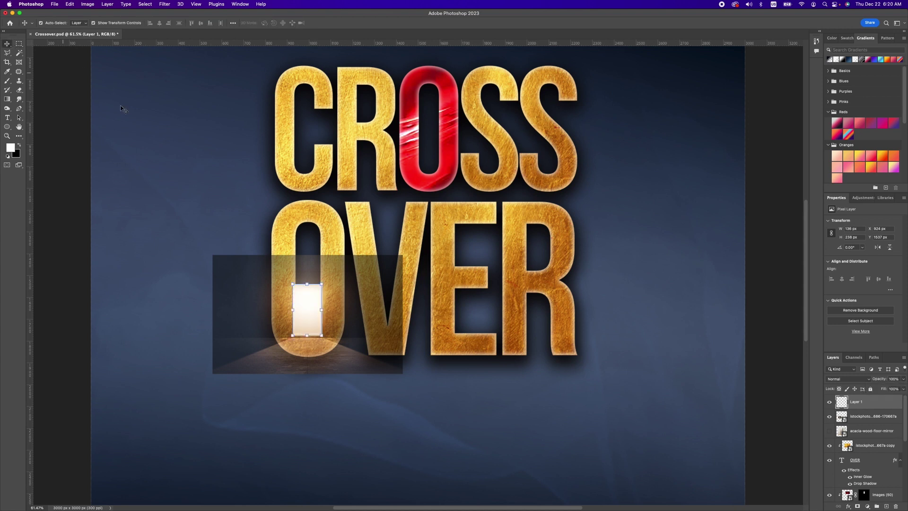
drag(307, 283, 310, 218)
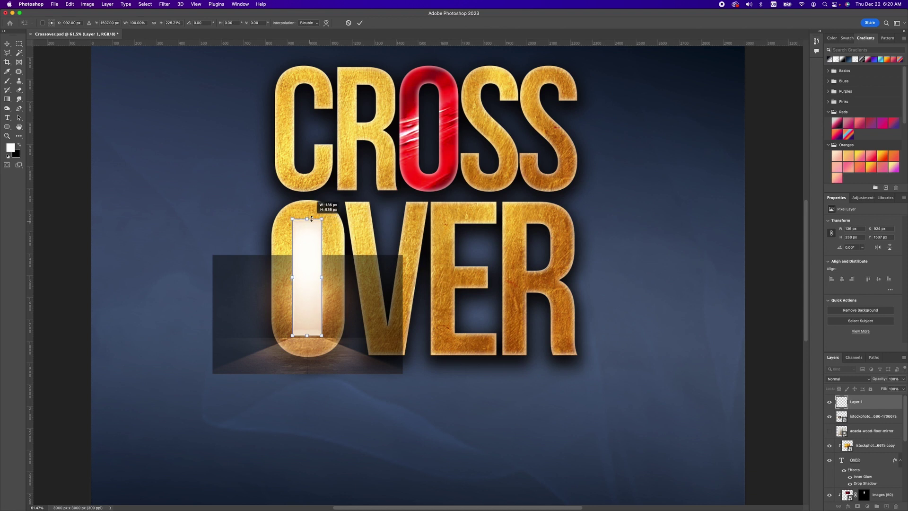
key(Return)
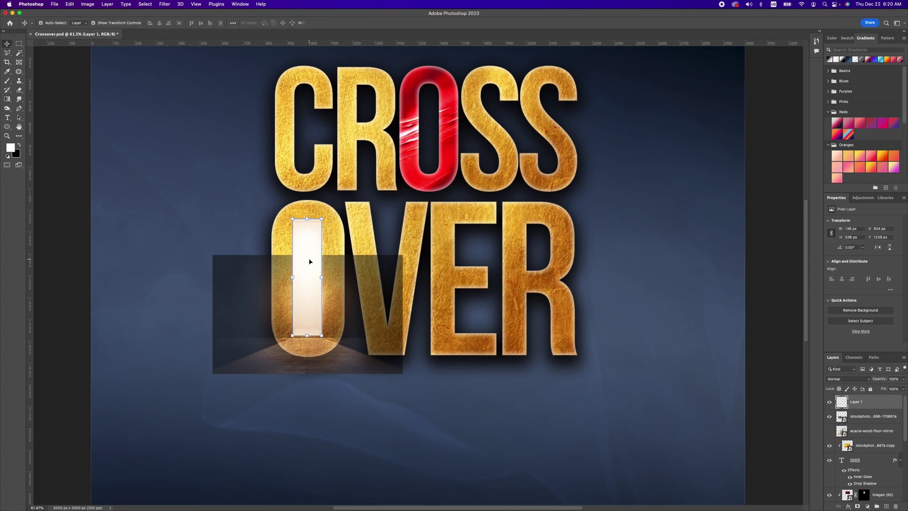
click(349, 253)
click(357, 352)
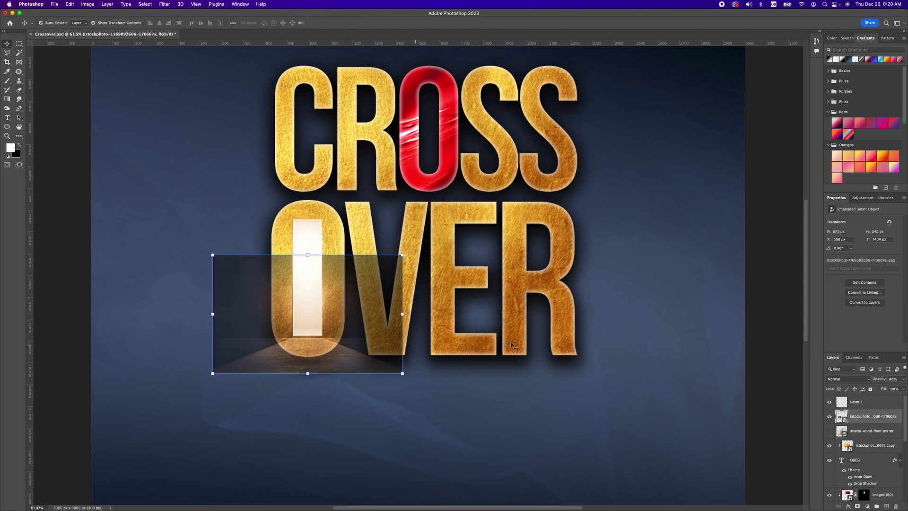
Step: Set the door photo to 100% opacity with Screen blending, then duplicate it
click(903, 379)
drag(885, 389, 903, 387)
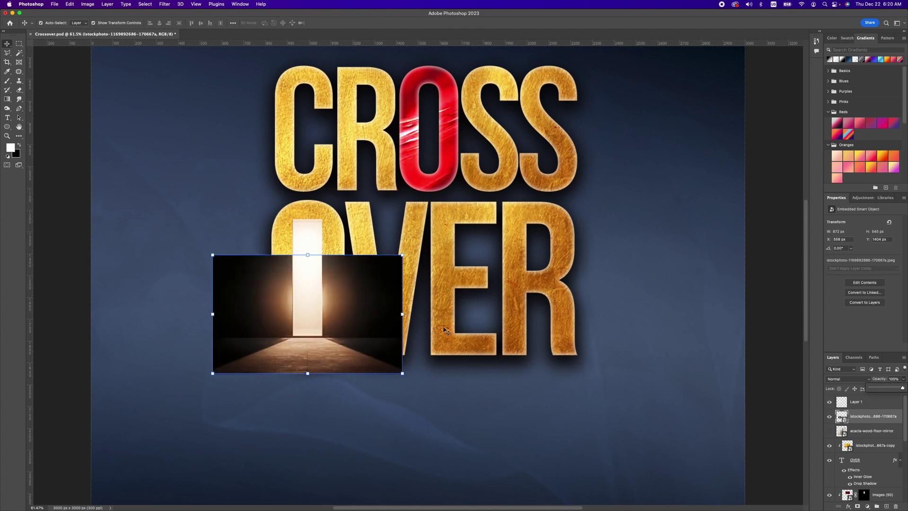
click(846, 378)
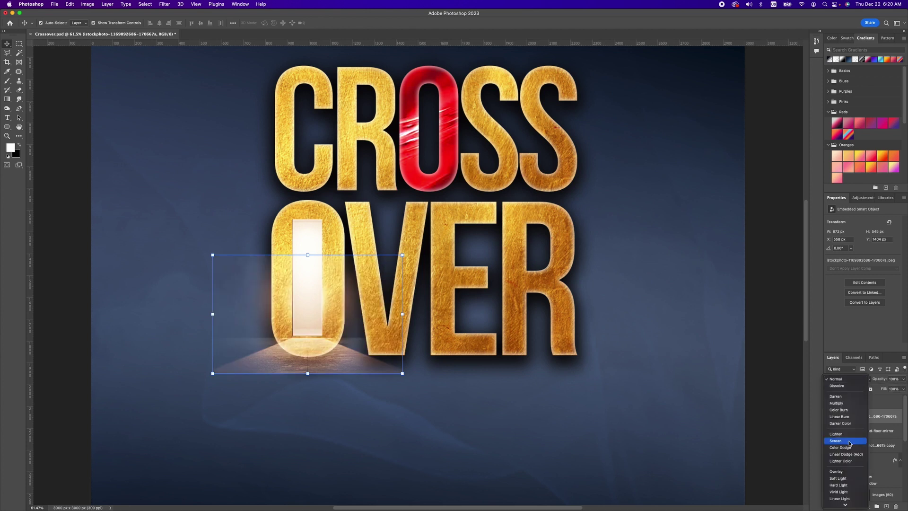
click(843, 441)
key(super+j)
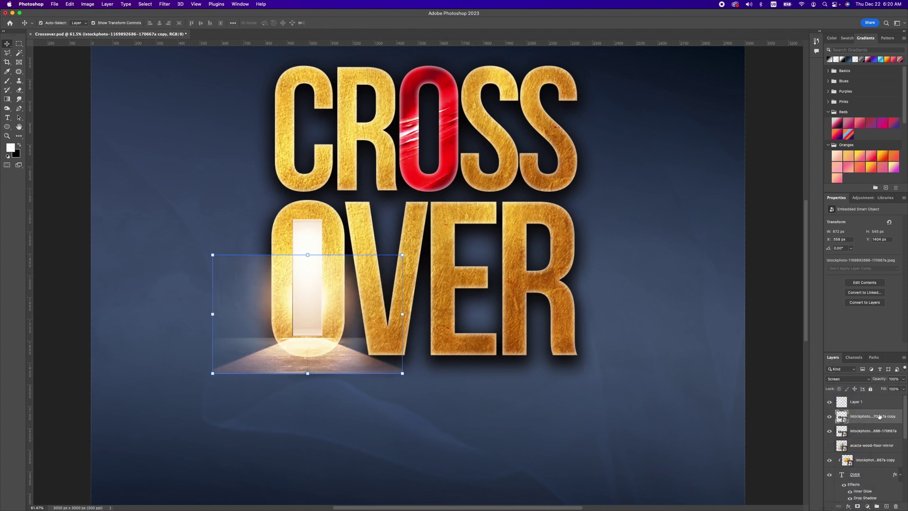
Step: Mask the duplicate, brush away the glow beside the O, and restack the original above
click(829, 431)
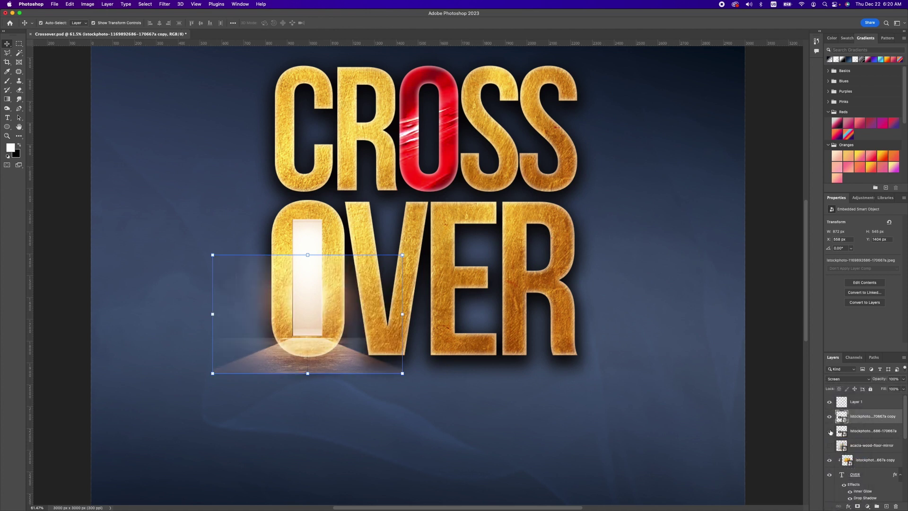
click(857, 506)
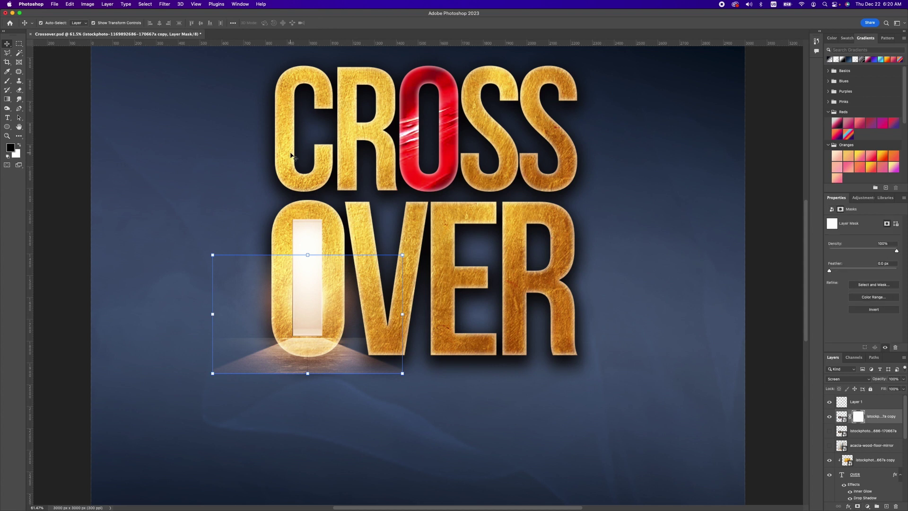
key(x)
click(7, 83)
drag(250, 276, 249, 325)
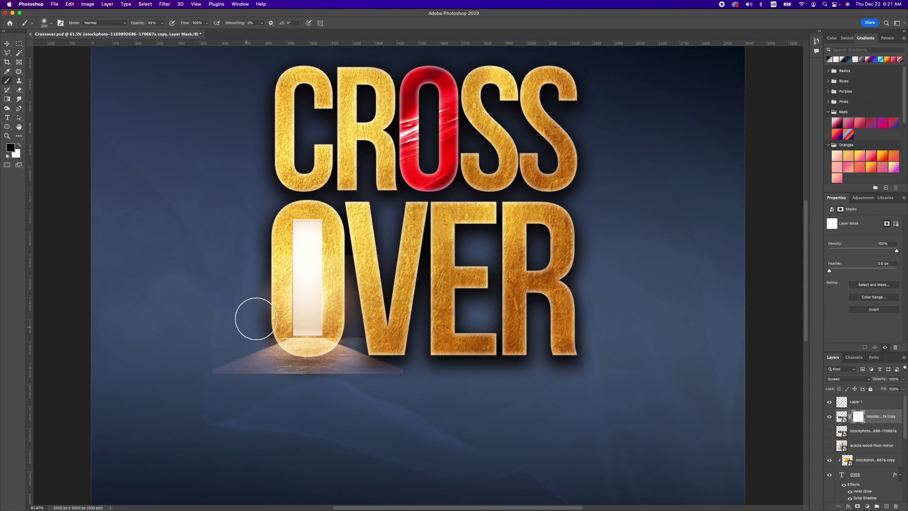
mouse_move(348, 295)
mouse_down()
mouse_move(385, 310)
mouse_move(349, 320)
mouse_move(365, 320)
mouse_move(251, 391)
mouse_up()
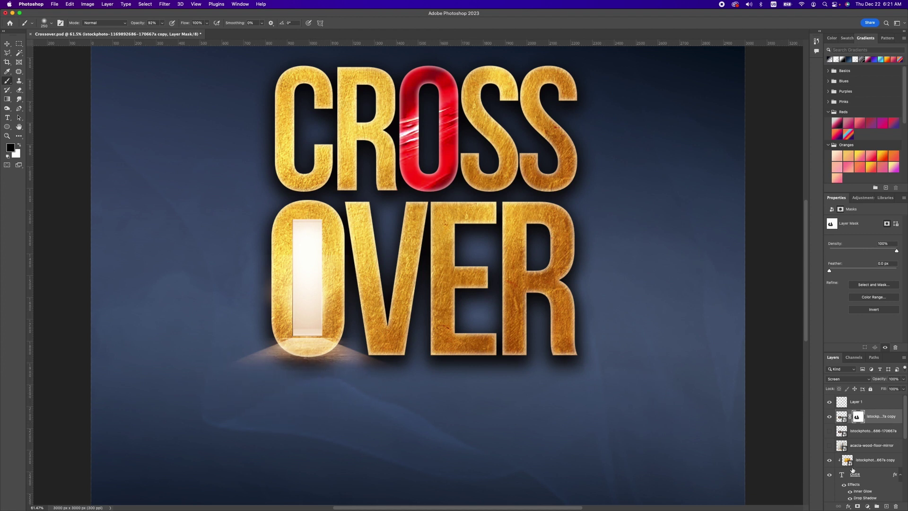
click(829, 430)
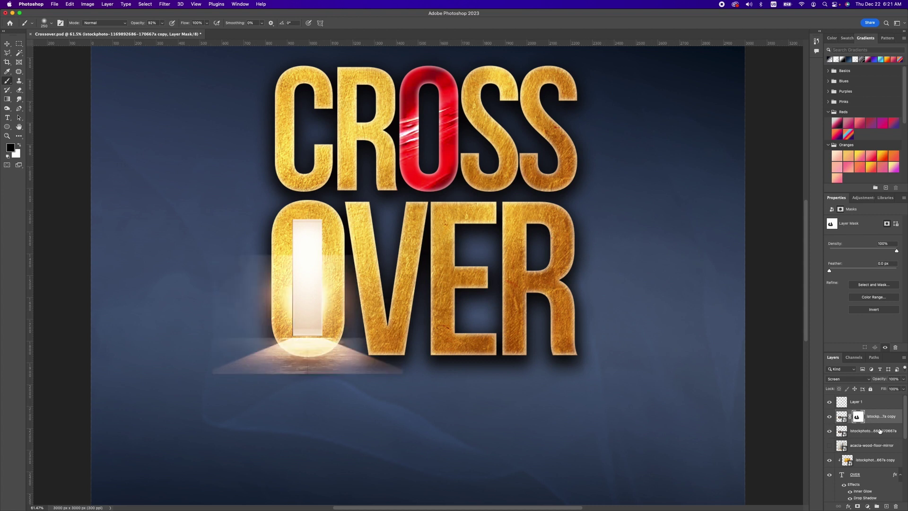
drag(879, 431, 883, 410)
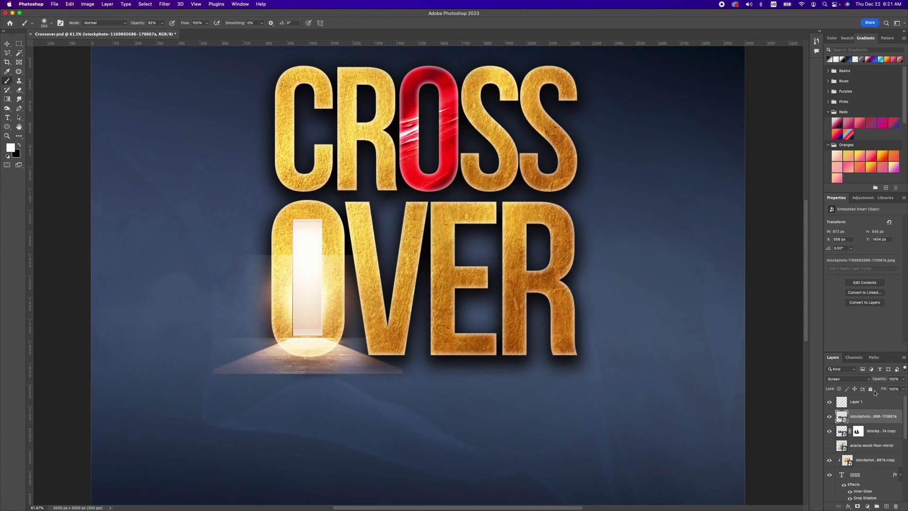
Step: Return the door photo to Normal blending and trace the lit floor with the Polygonal Lasso
click(861, 379)
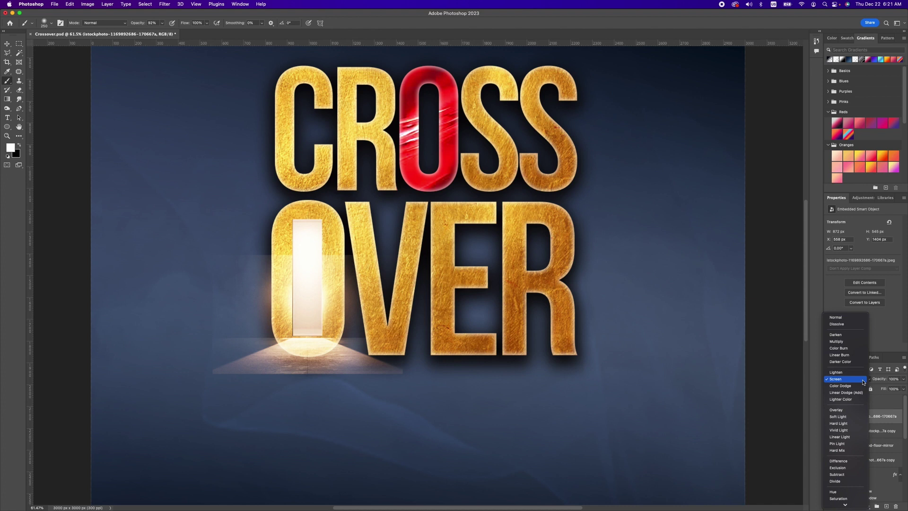
click(841, 318)
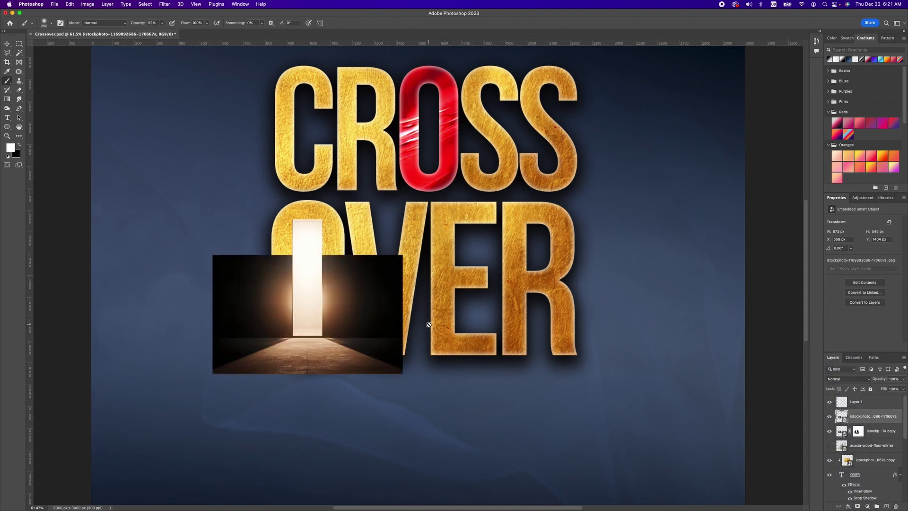
click(7, 52)
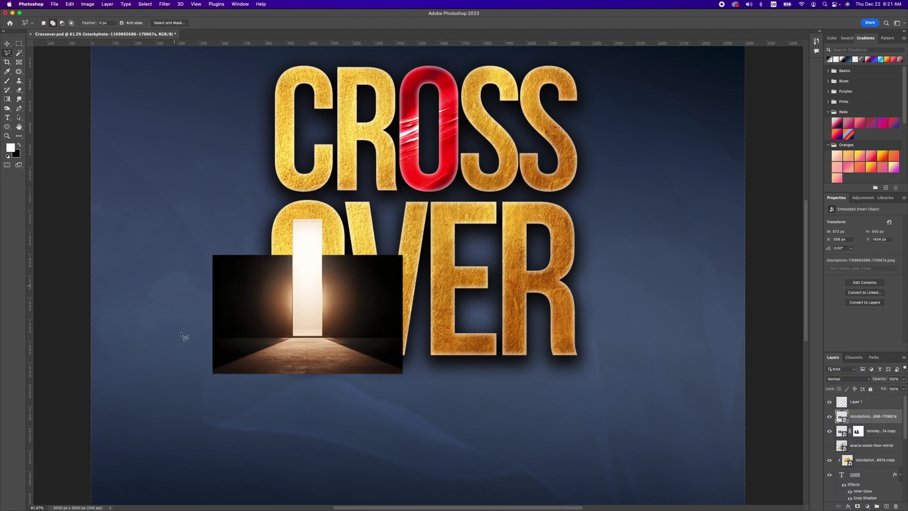
click(213, 373)
click(292, 338)
click(323, 338)
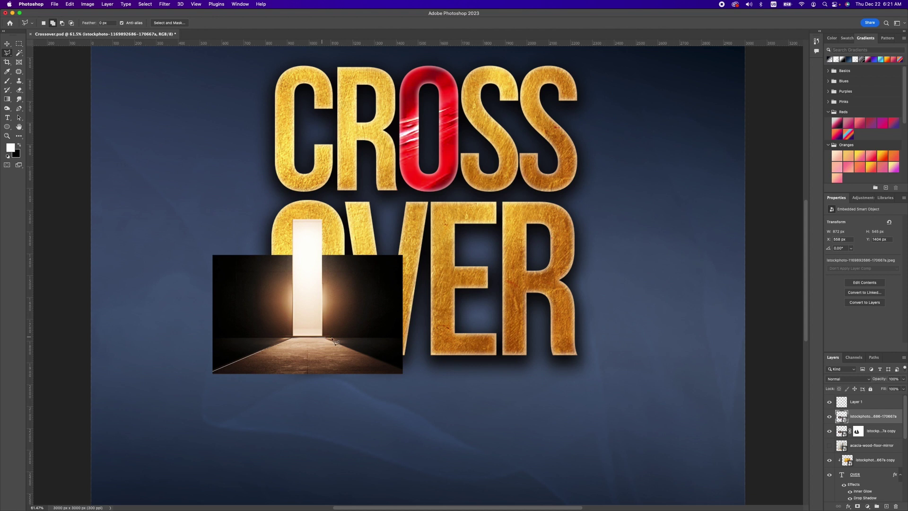
click(411, 373)
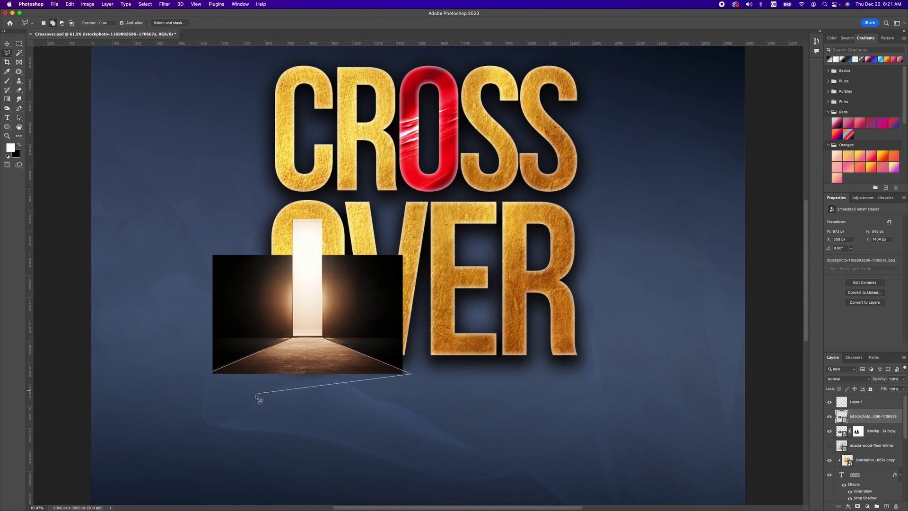
click(210, 380)
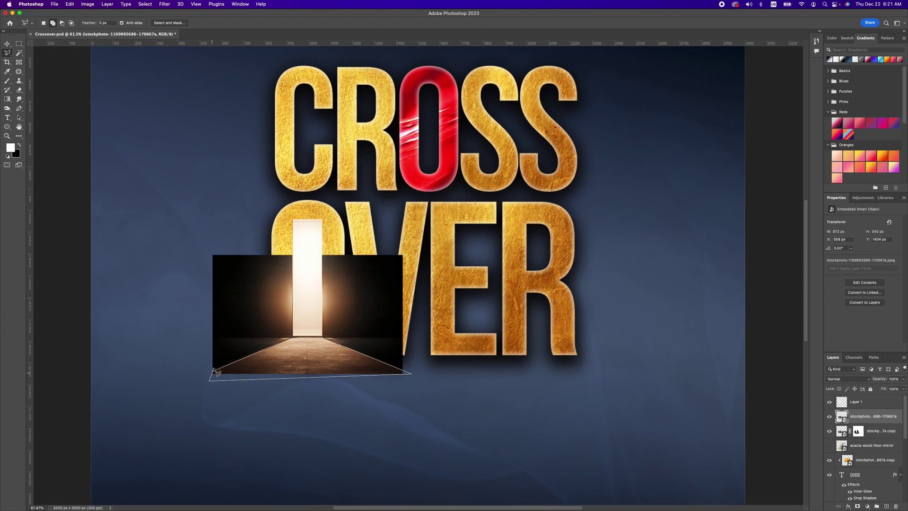
click(213, 373)
Step: Copy the floor selection to a new layer and hide the full door photo
right_click(280, 363)
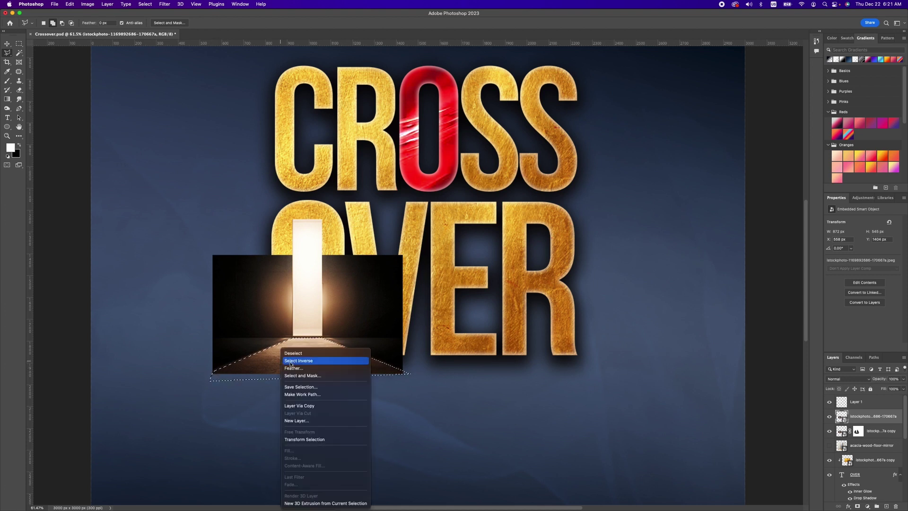
click(221, 211)
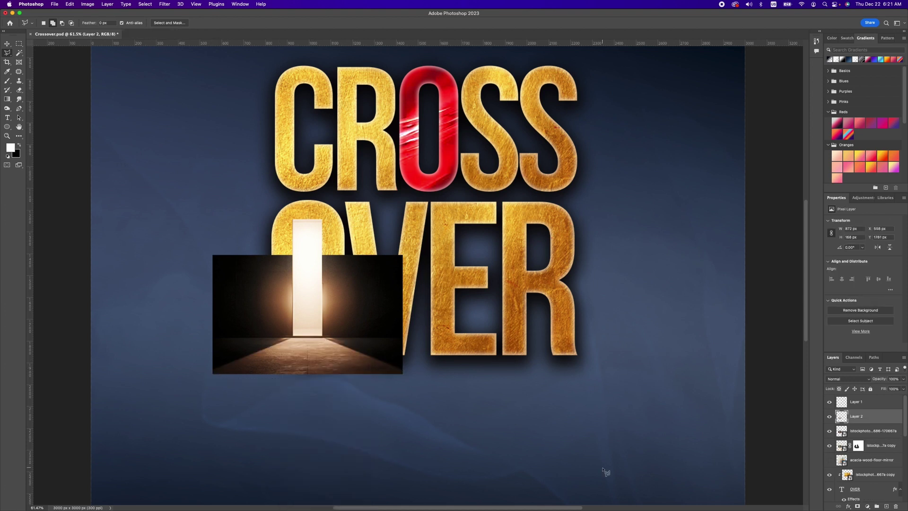
click(829, 430)
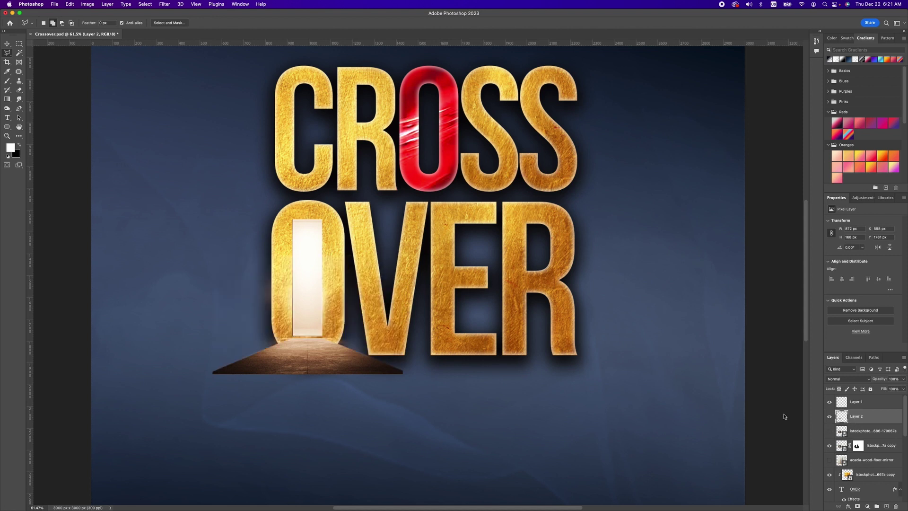
Step: Nudge the Layer 2 floor slightly upward under the door
click(7, 43)
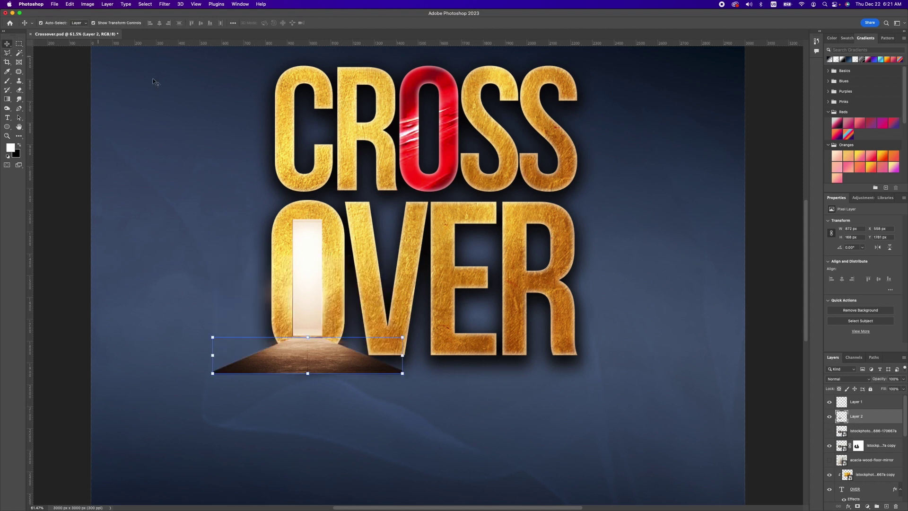
drag(306, 349, 307, 345)
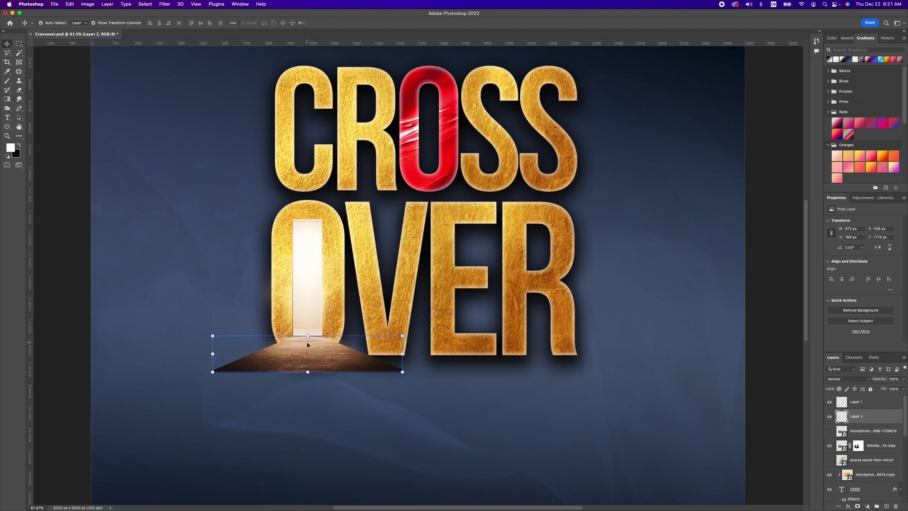
key(Up)
key(Up)
key(Up)
key(Up)
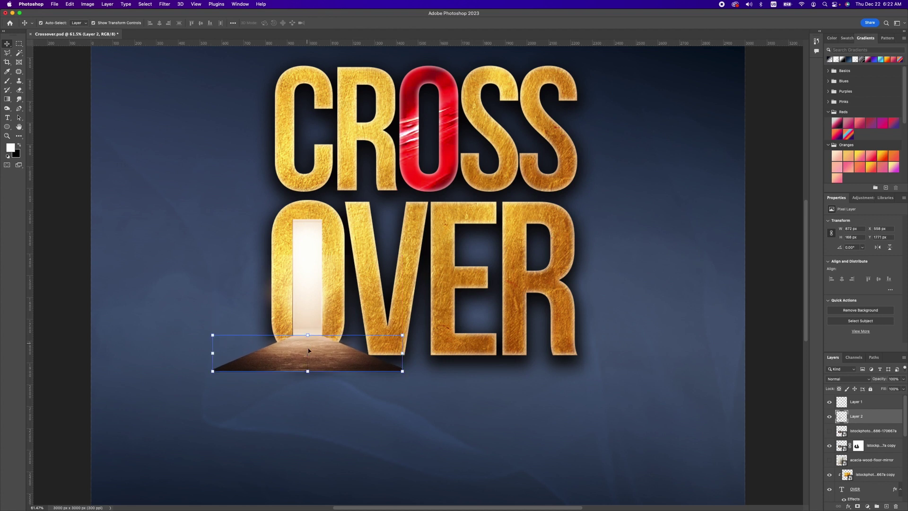
scroll(309, 350, down, 2)
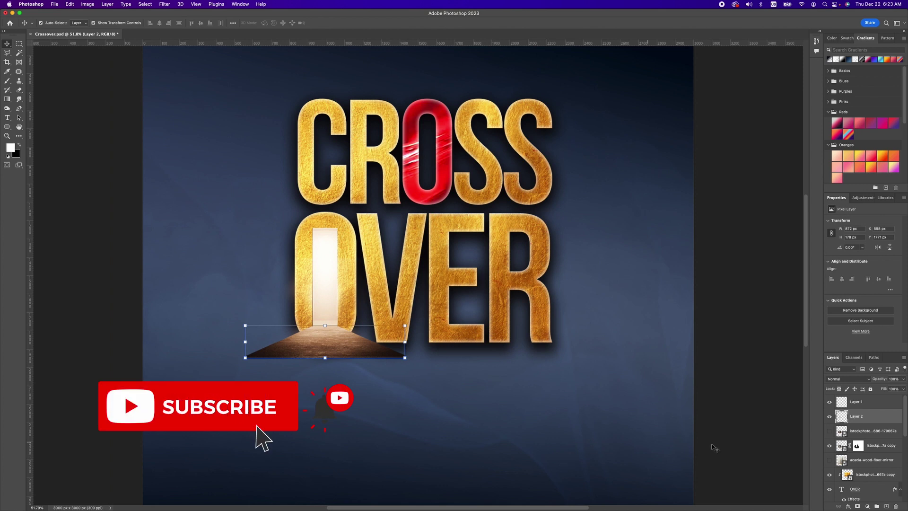
Step: Add a layer mask and brush black to softly fade the floor's right tip
click(857, 505)
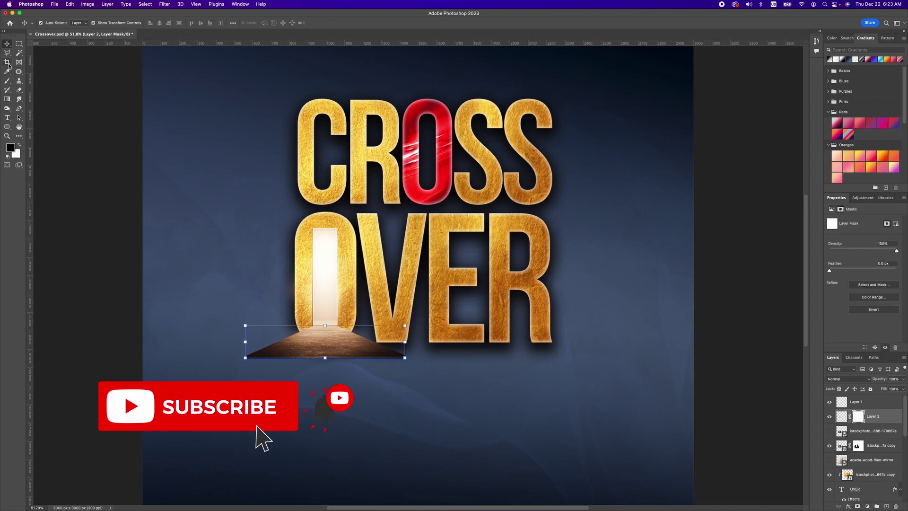
click(7, 81)
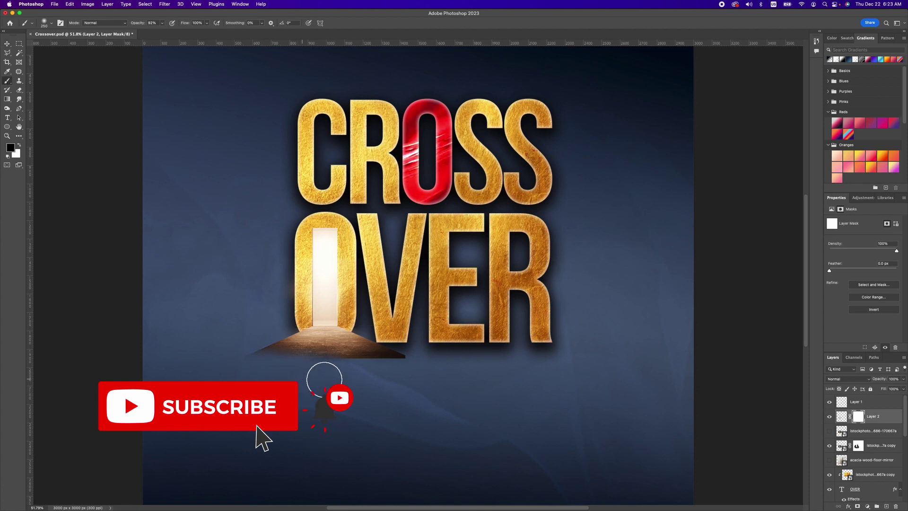
drag(328, 375, 415, 367)
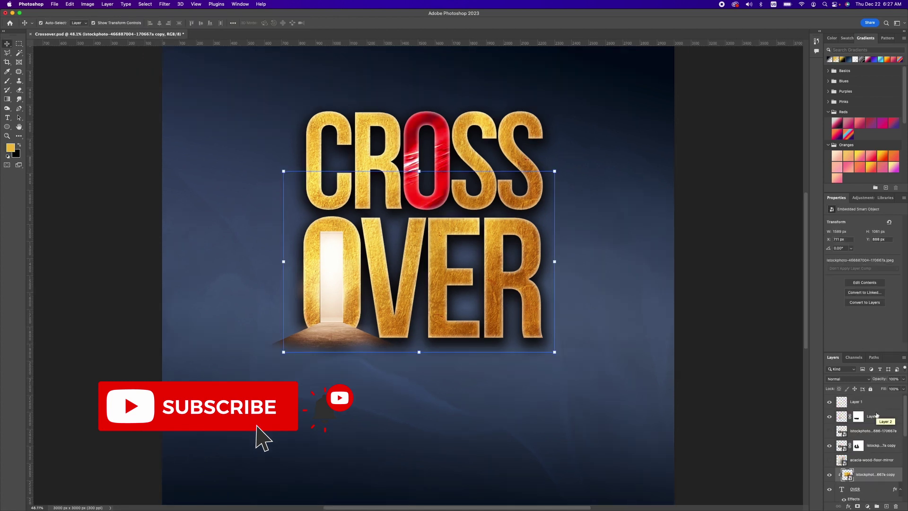
Step: Create a new layer above the glow and select a triangle from the door's base across the floor
click(874, 407)
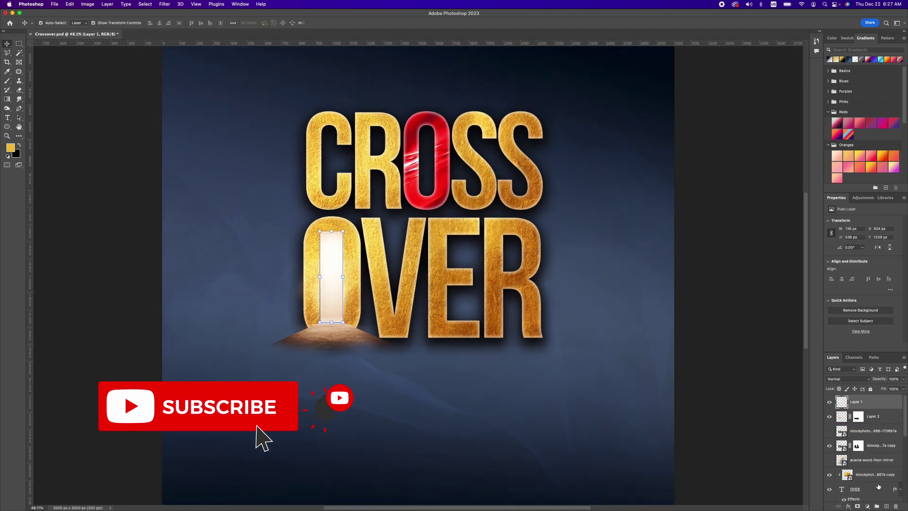
click(885, 507)
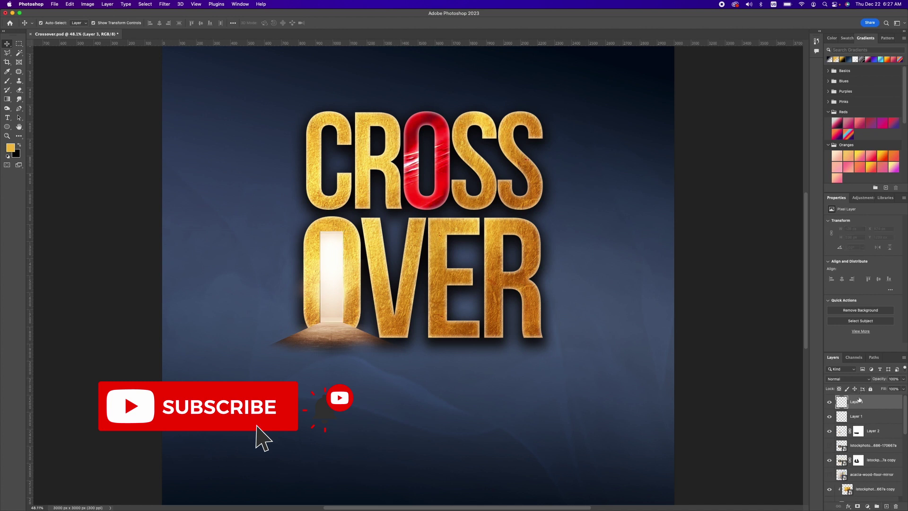
click(8, 53)
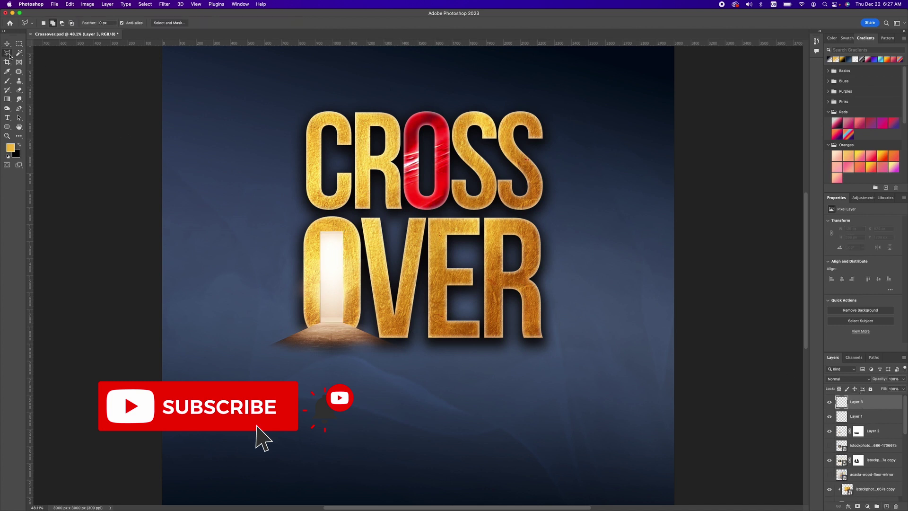
click(202, 381)
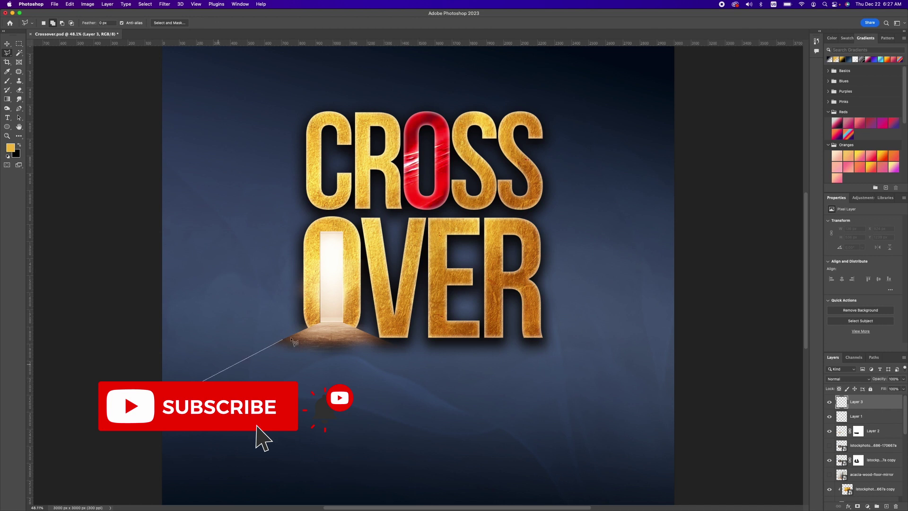
click(320, 323)
click(345, 324)
double_click(485, 383)
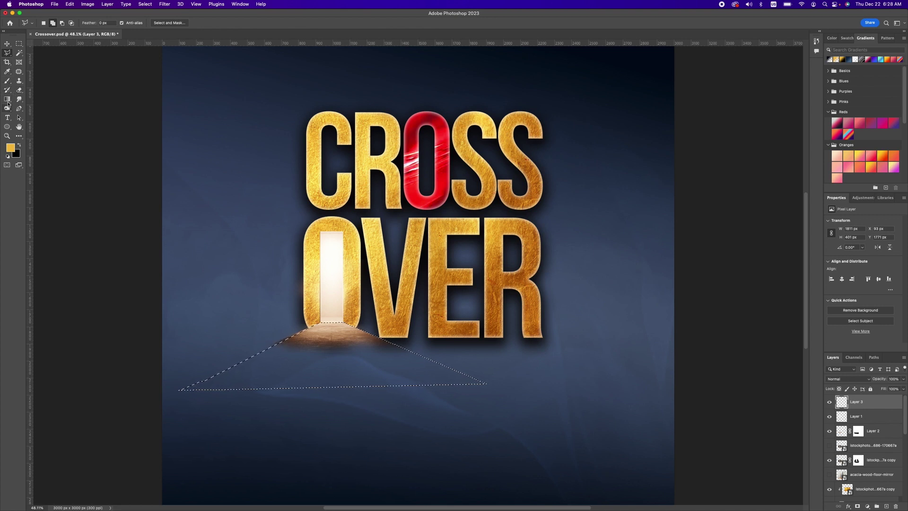
Step: Fill the triangle with a yellow-to-transparent gradient, deselect, and try blend modes
drag(7, 104, 33, 108)
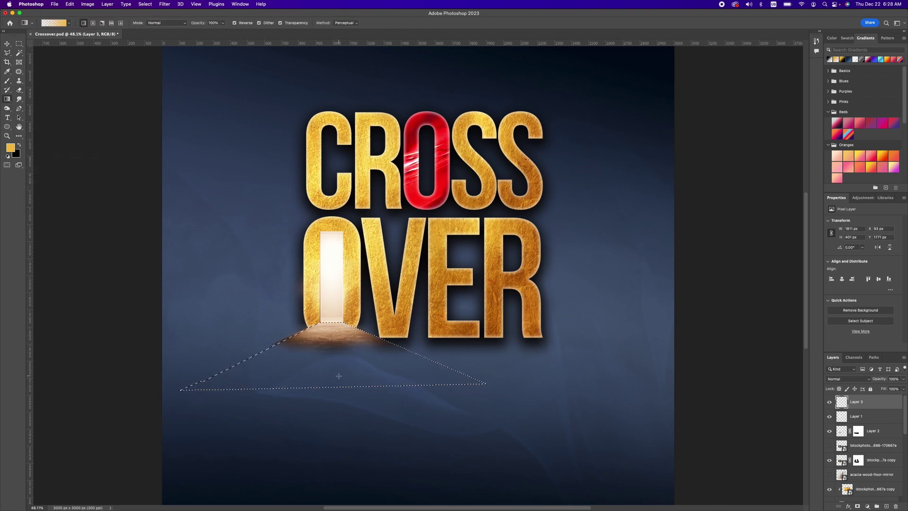
drag(333, 379, 336, 329)
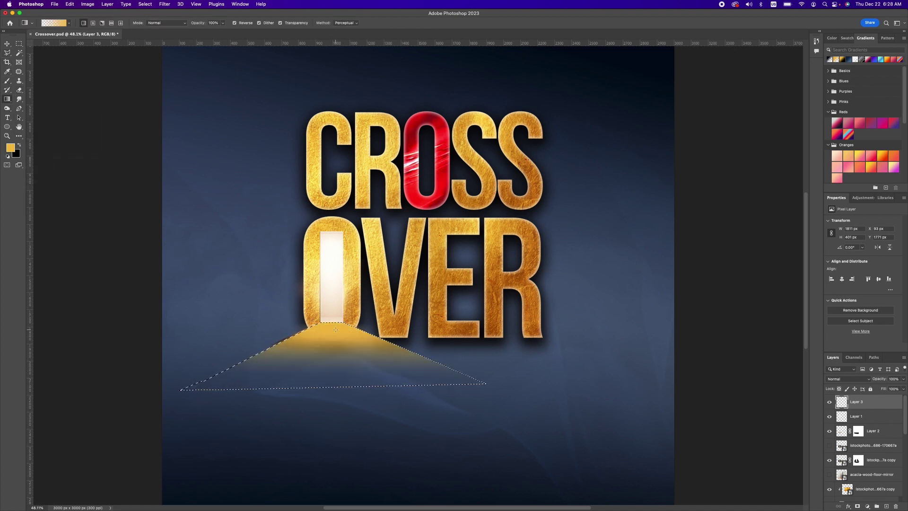
key(super+d)
click(852, 379)
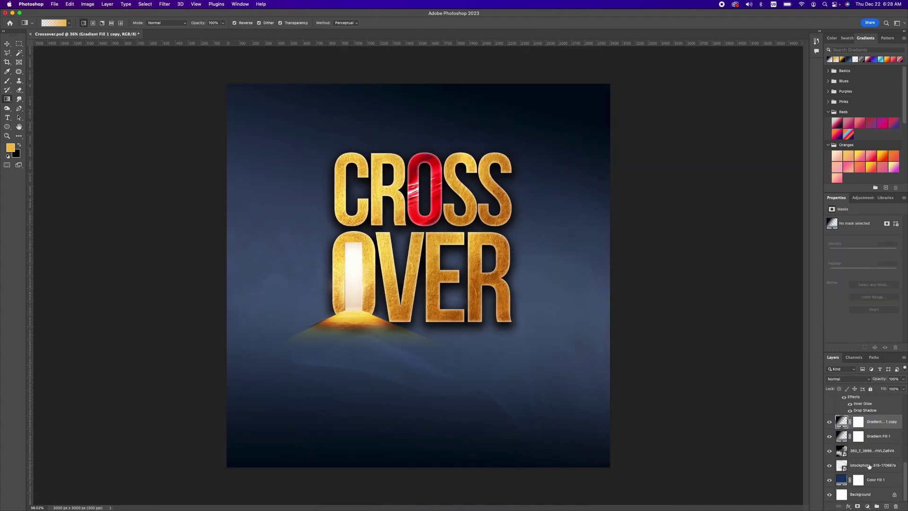
Step: Add a #07365e dark navy Solid Color fill layer and move it below Gradient Fill 1
click(868, 506)
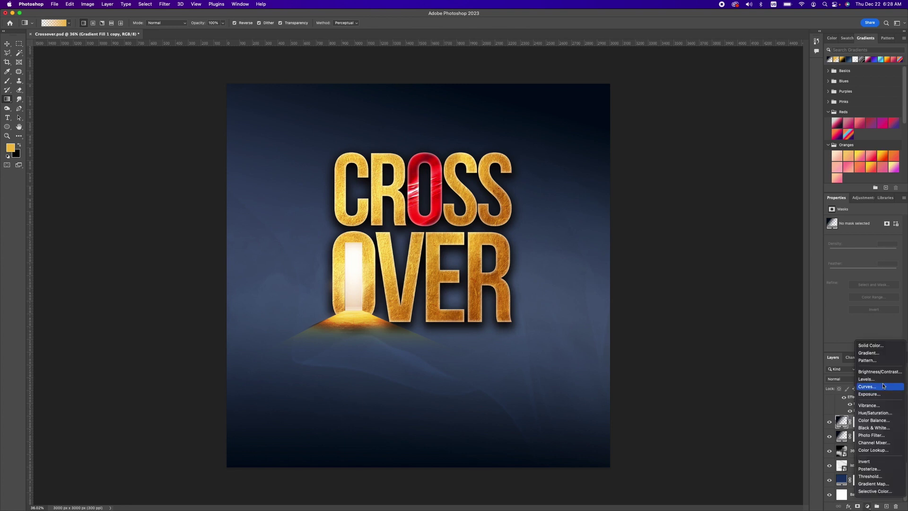
click(879, 347)
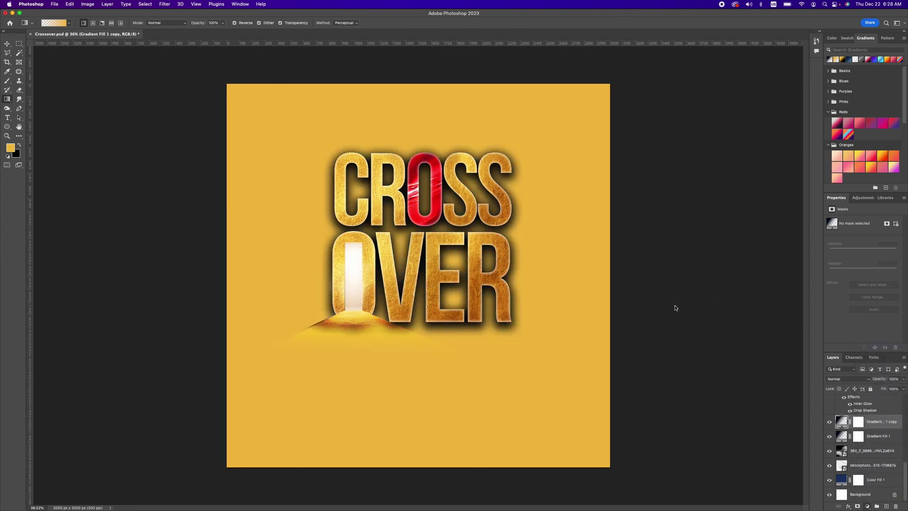
click(450, 118)
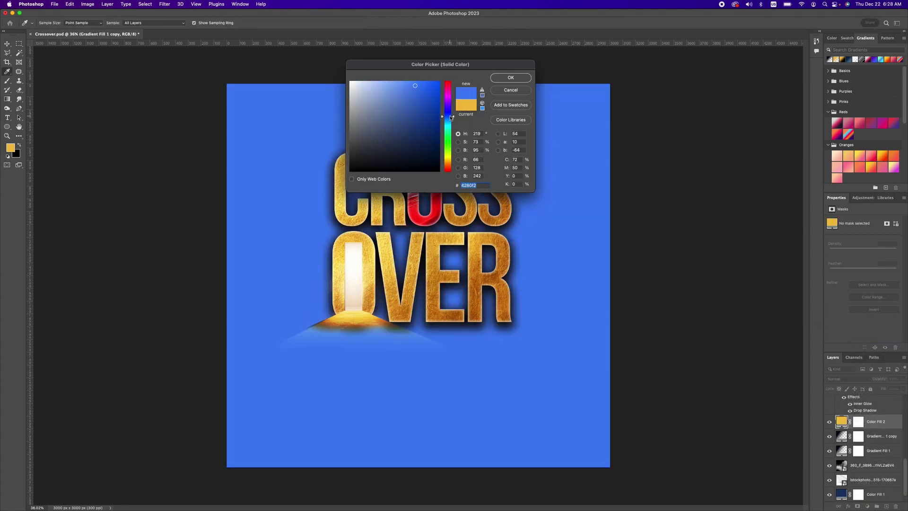
drag(450, 115, 448, 112)
click(432, 138)
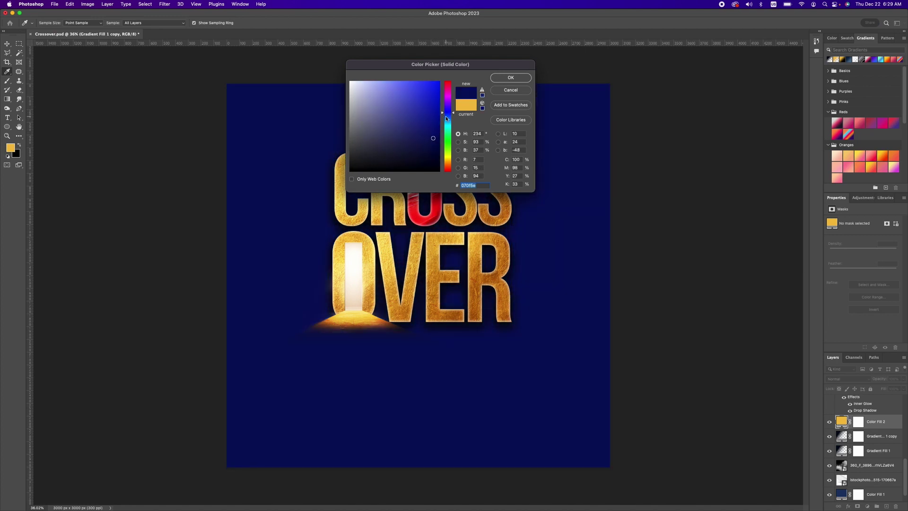
click(449, 116)
click(448, 119)
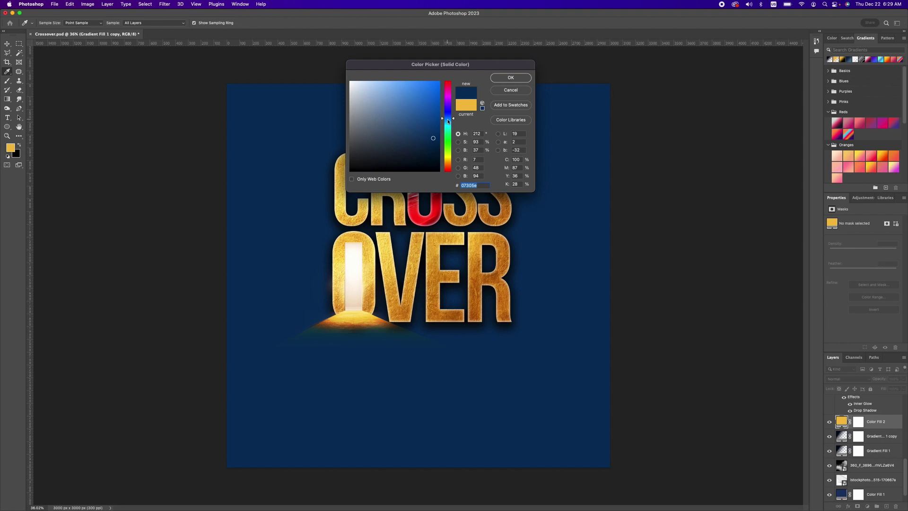
click(447, 119)
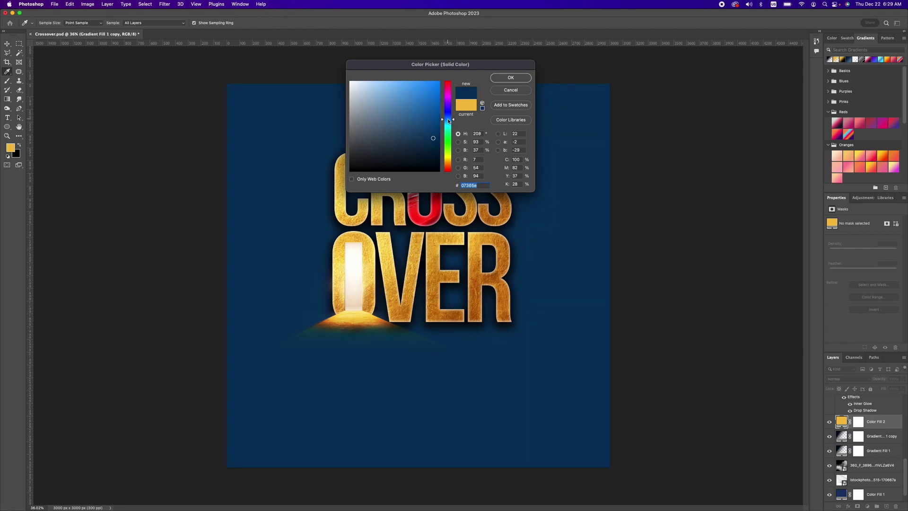
click(511, 79)
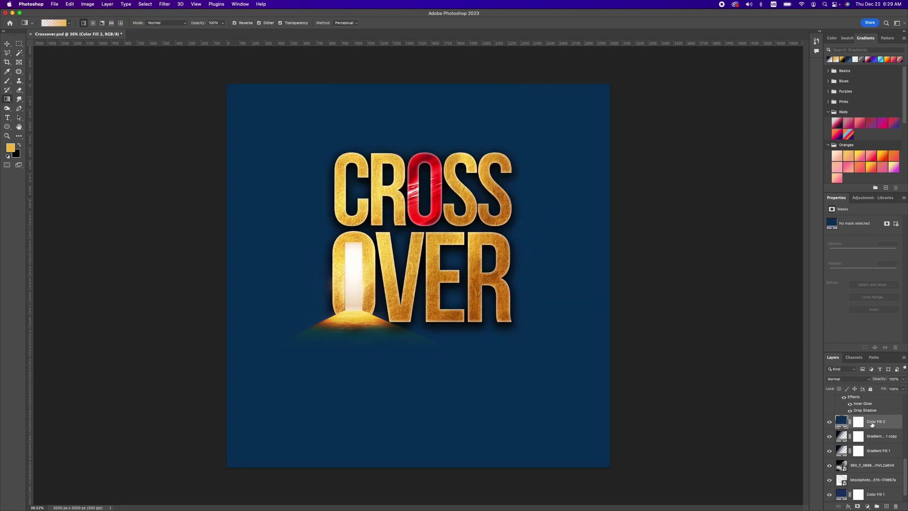
drag(871, 424, 871, 486)
Step: Place the clock image, convert it to layers, remove its background and apply the mask
drag(900, 215, 542, 359)
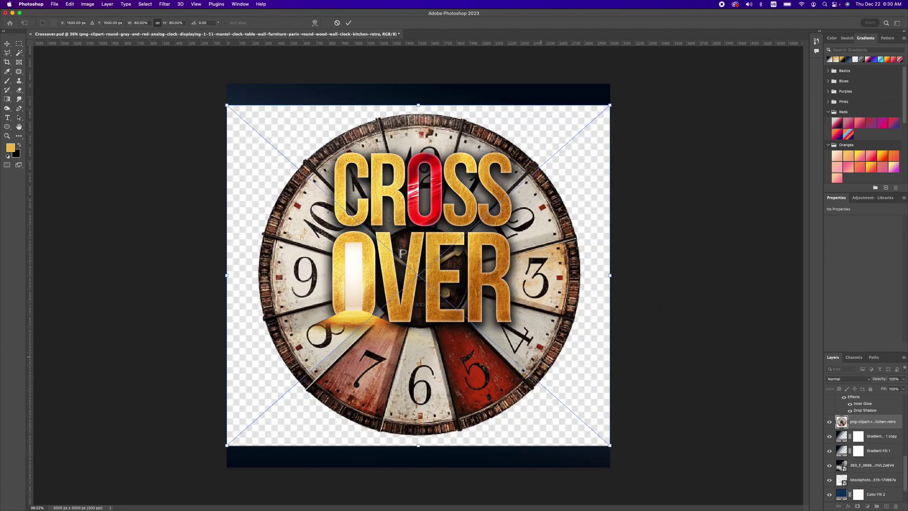
key(Return)
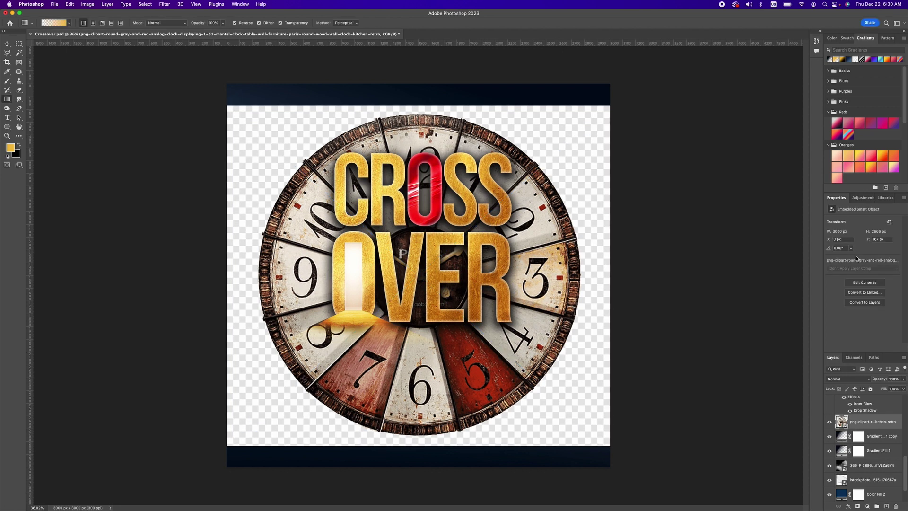
click(865, 302)
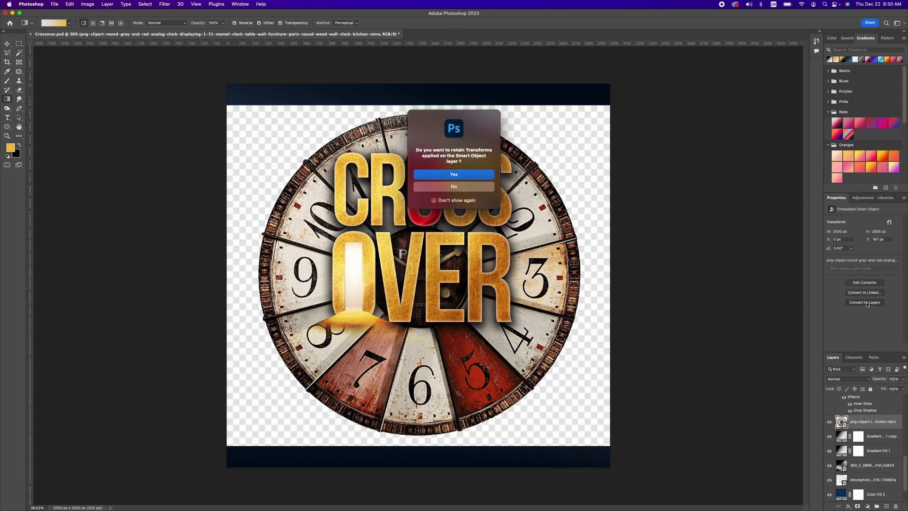
key(Return)
click(875, 310)
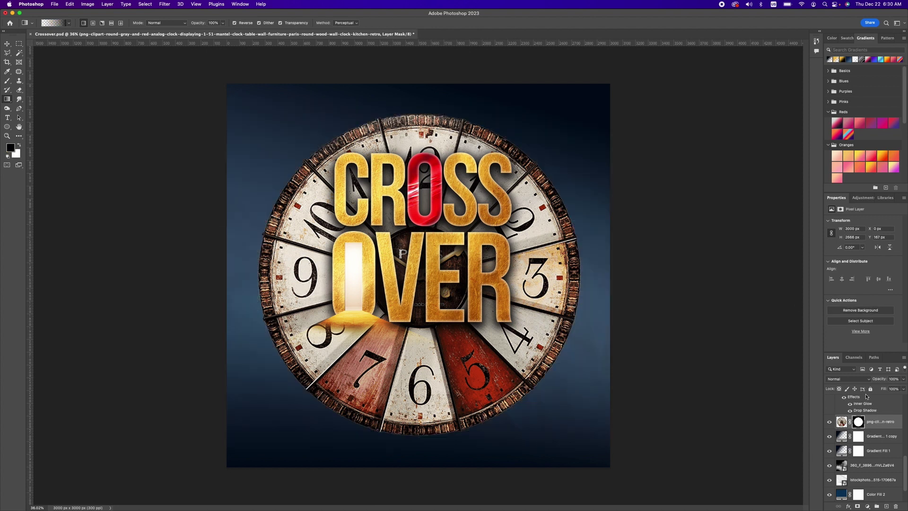
right_click(859, 423)
click(818, 445)
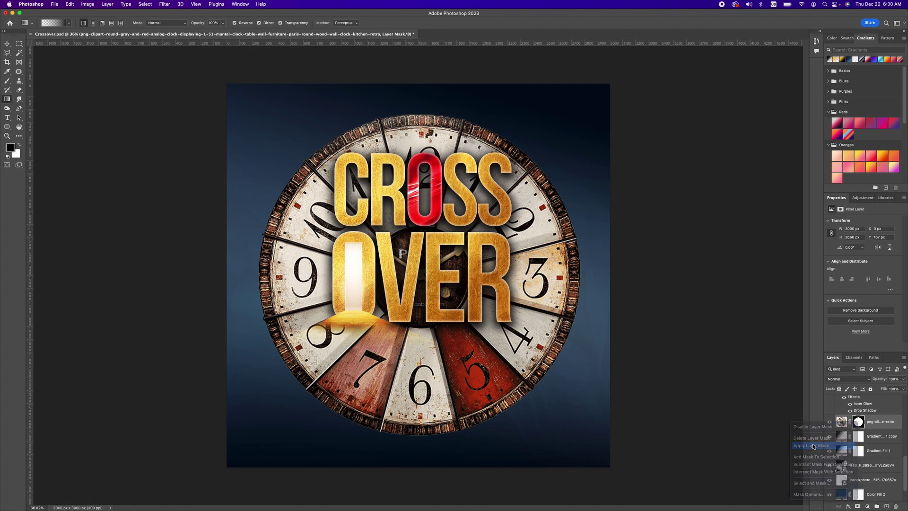
Step: Set the clock to Linear Burn at 43% opacity and 23% fill, then enlarge it
click(857, 383)
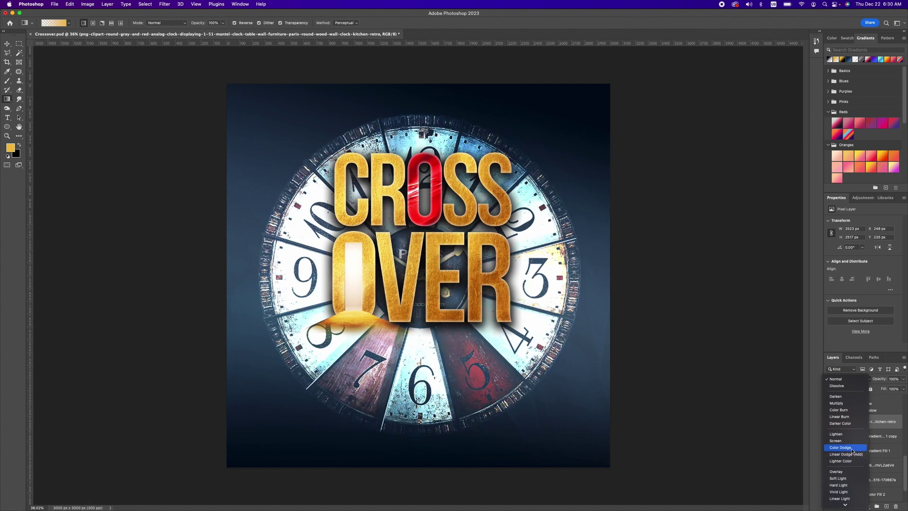
click(839, 416)
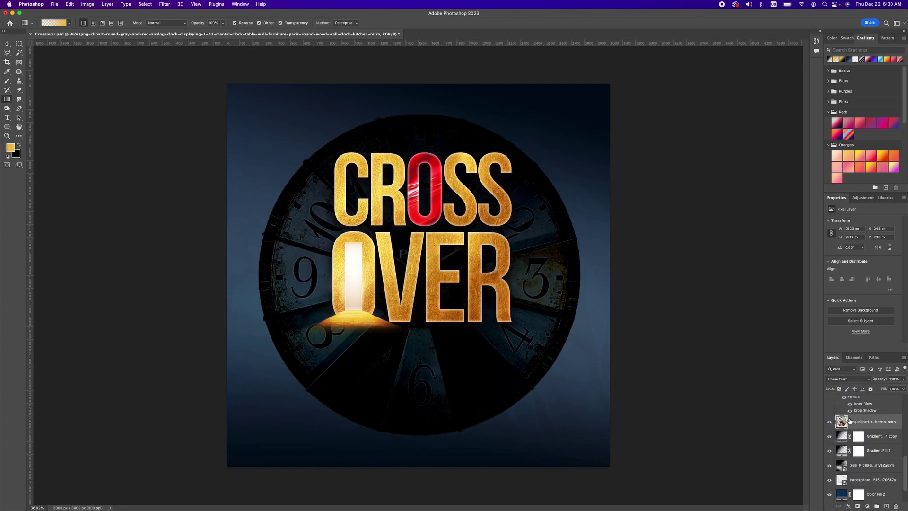
click(903, 379)
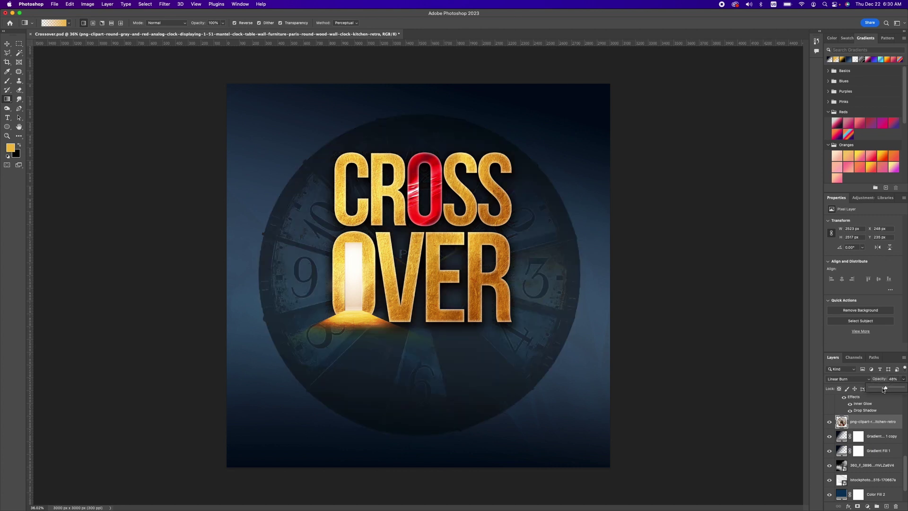
drag(883, 389, 881, 389)
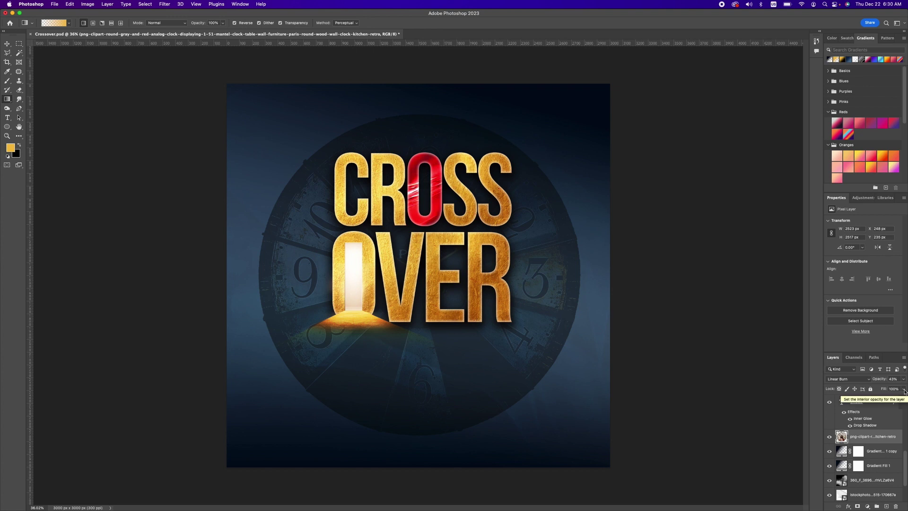
click(903, 389)
drag(878, 399, 878, 398)
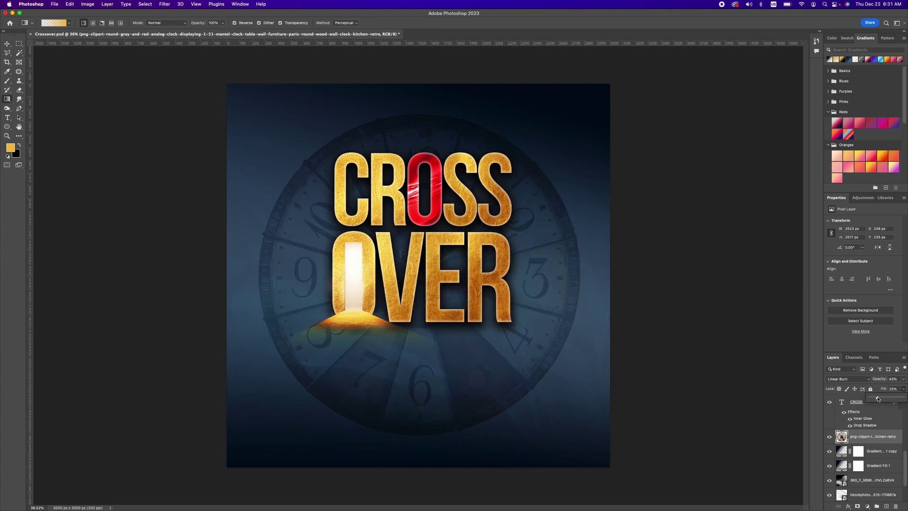
key(v)
drag(255, 112, 18, 2)
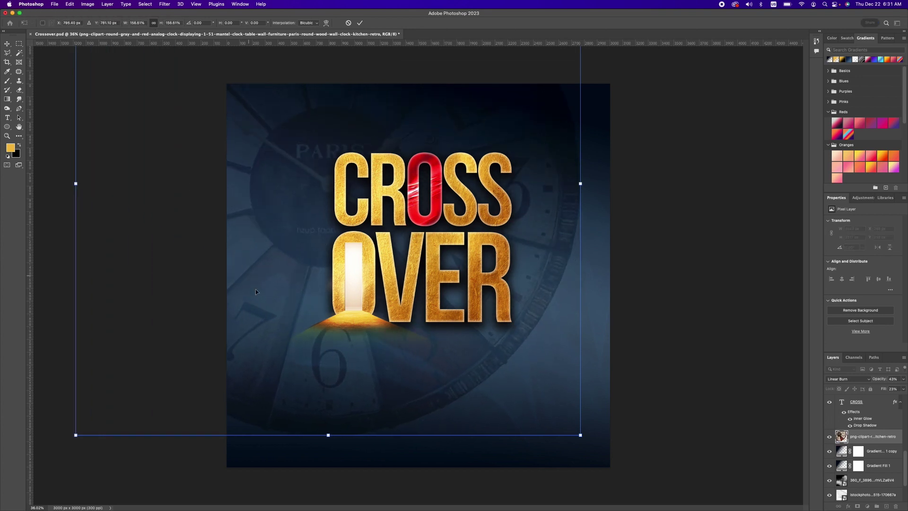
Step: Apply the clock image's transform
right_click(285, 334)
click(278, 324)
key(Return)
Step: Mask the clock around PARIS with an ~1100 px low-opacity brush, then place the concrete texture
click(857, 506)
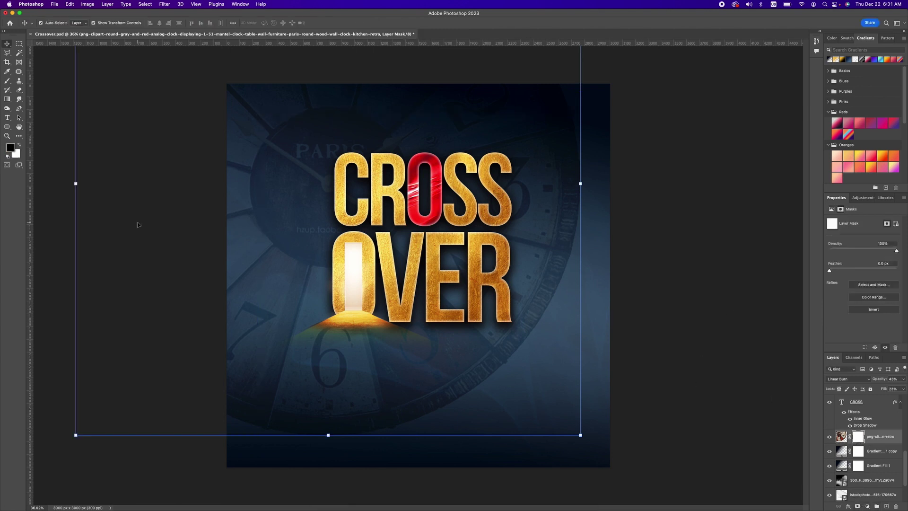
click(7, 81)
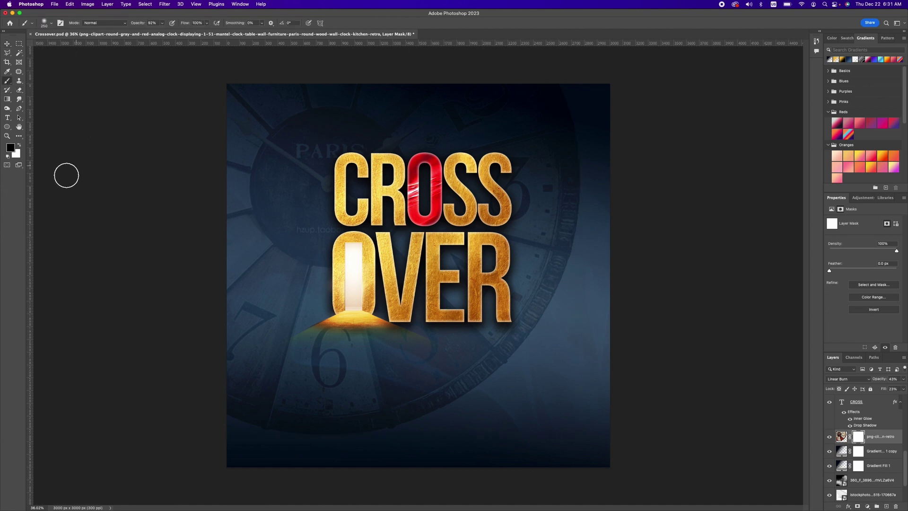
key(bracketright)
key(bracketright)
key(bracketright)
key(bracketright)
key(bracketright)
key(bracketright)
key(bracketright)
key(bracketright)
key(bracketright)
key(bracketright)
key(bracketright)
key(bracketright)
key(bracketright)
key(bracketright)
key(bracketright)
key(bracketright)
key(bracketright)
key(bracketright)
key(bracketright)
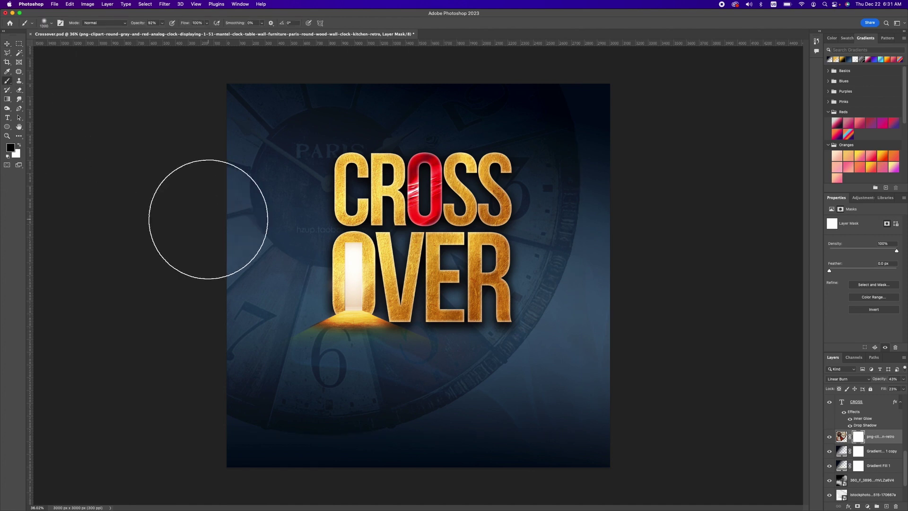
click(163, 23)
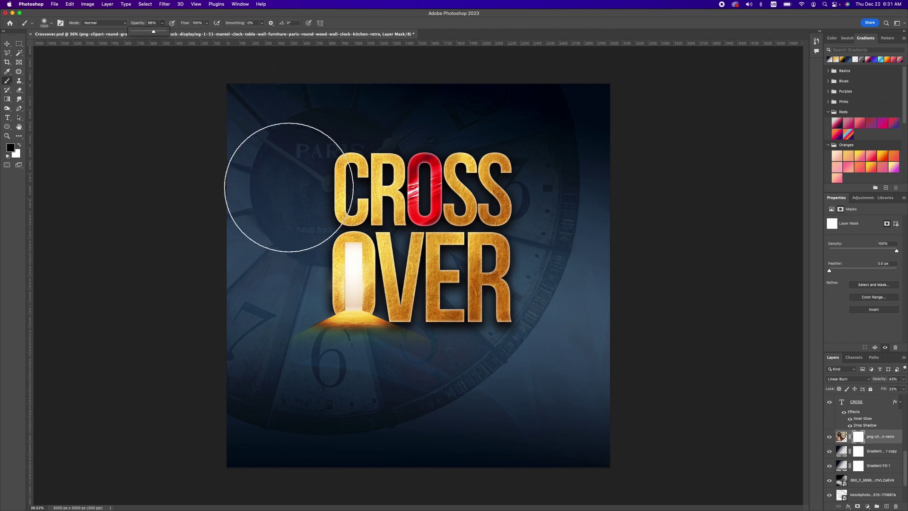
mouse_move(277, 177)
mouse_down()
mouse_move(354, 142)
mouse_move(328, 127)
mouse_move(262, 120)
mouse_move(238, 151)
mouse_move(208, 293)
mouse_move(297, 274)
mouse_move(305, 281)
mouse_move(266, 344)
mouse_move(235, 344)
mouse_move(226, 373)
mouse_move(287, 417)
mouse_move(330, 412)
mouse_move(331, 421)
mouse_move(398, 386)
mouse_move(404, 361)
mouse_move(327, 329)
mouse_move(297, 340)
mouse_move(254, 390)
mouse_move(354, 107)
mouse_move(310, 200)
mouse_up()
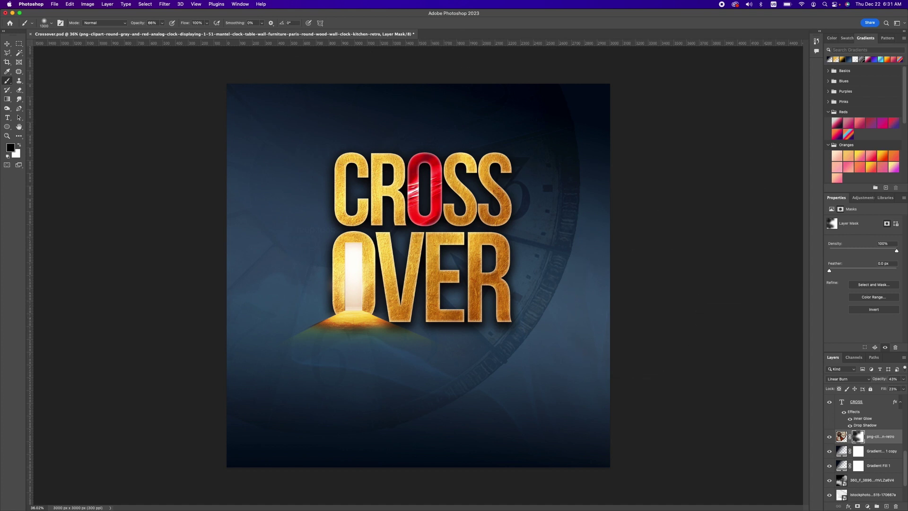
mouse_move(907, 239)
mouse_down()
mouse_move(771, 239)
mouse_move(407, 283)
mouse_move(404, 269)
mouse_up()
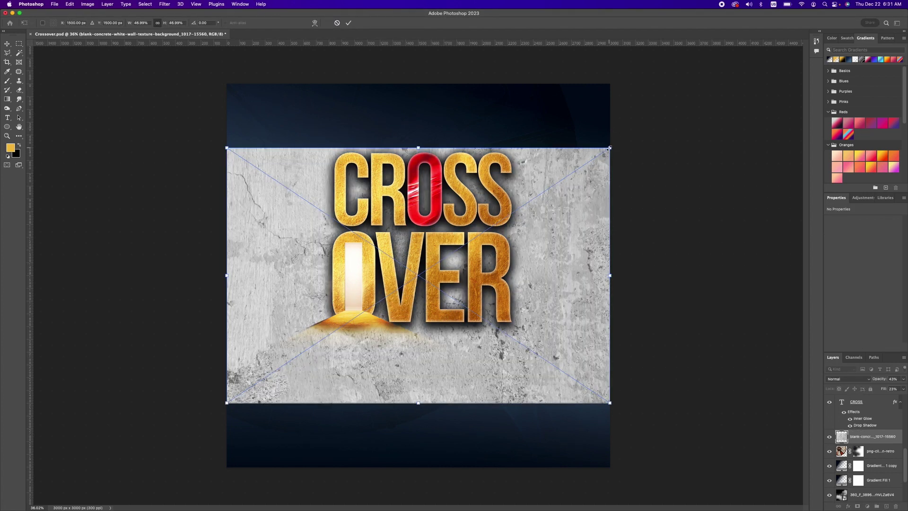
Step: Stretch the concrete texture over the whole canvas and blend it in Divide mode
drag(609, 148, 698, 89)
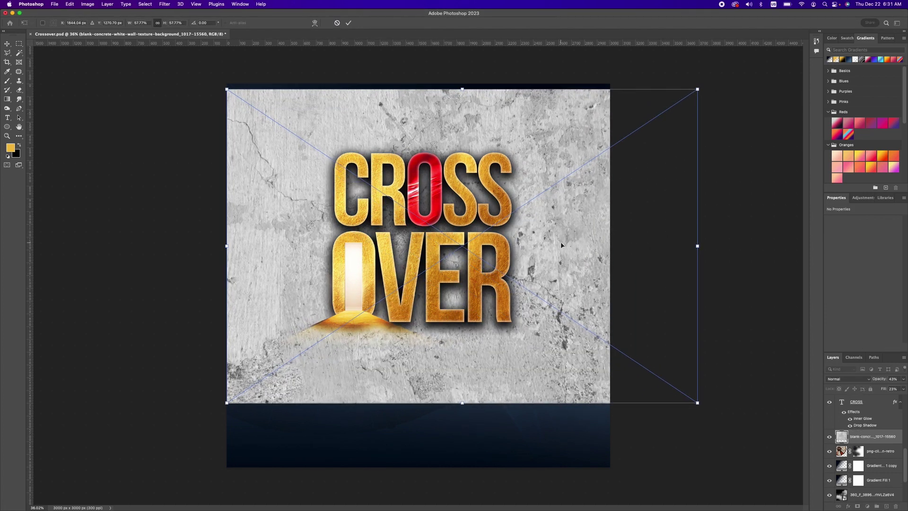
key(b)
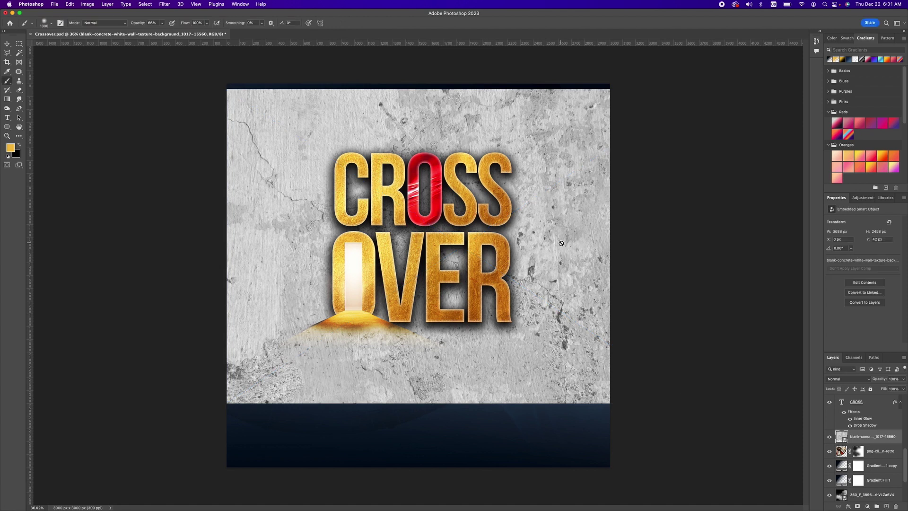
click(858, 381)
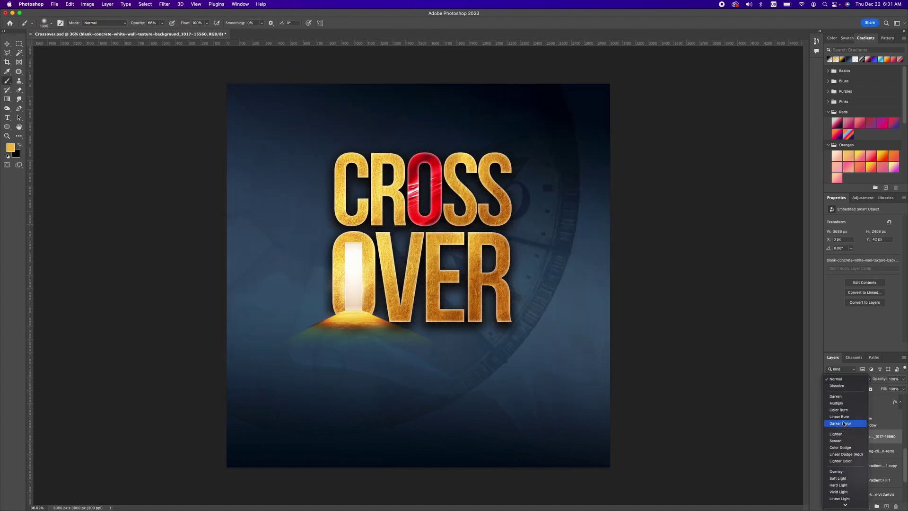
click(839, 432)
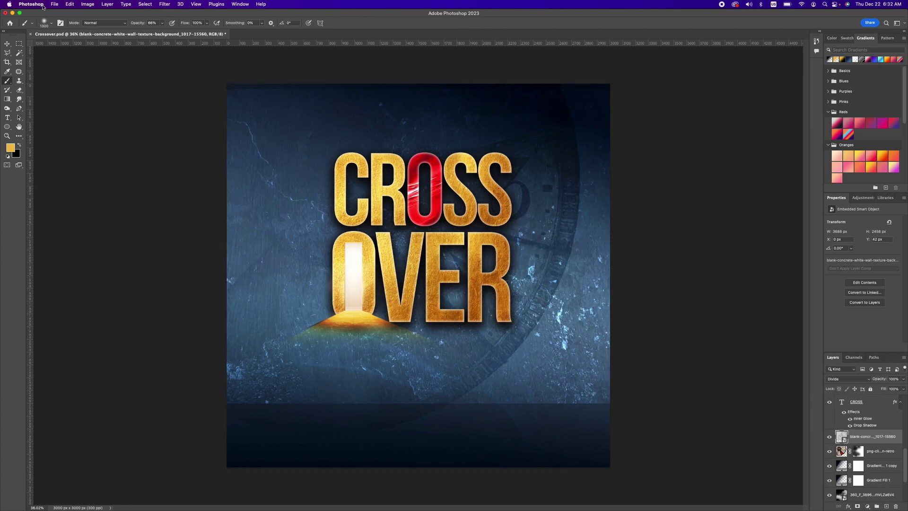
click(7, 43)
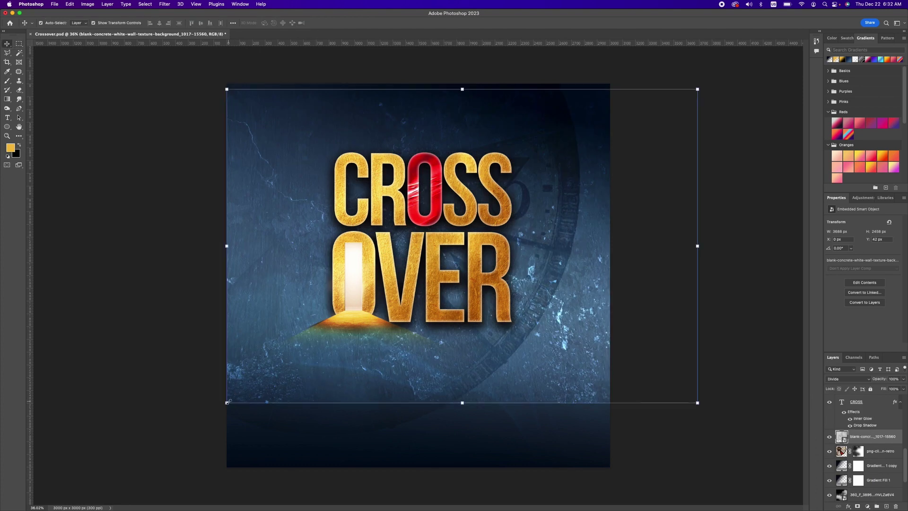
drag(227, 402, 139, 486)
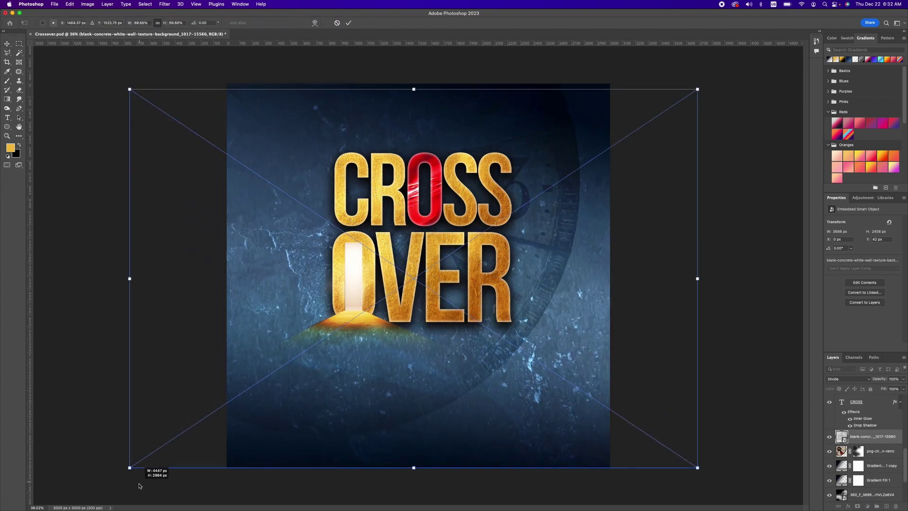
drag(698, 89, 718, 76)
key(Return)
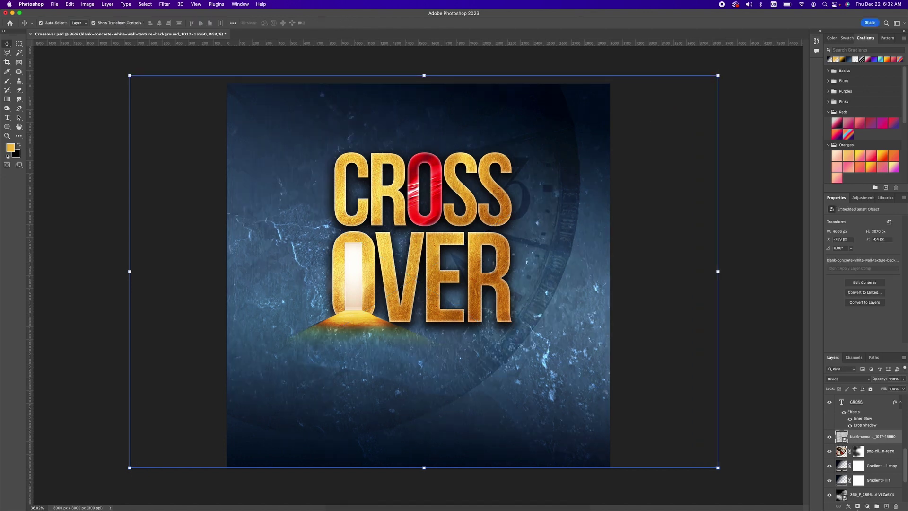
Step: Mask the concrete around OVER and the O's glow, brushing at 37%, then place the smoke image
click(857, 506)
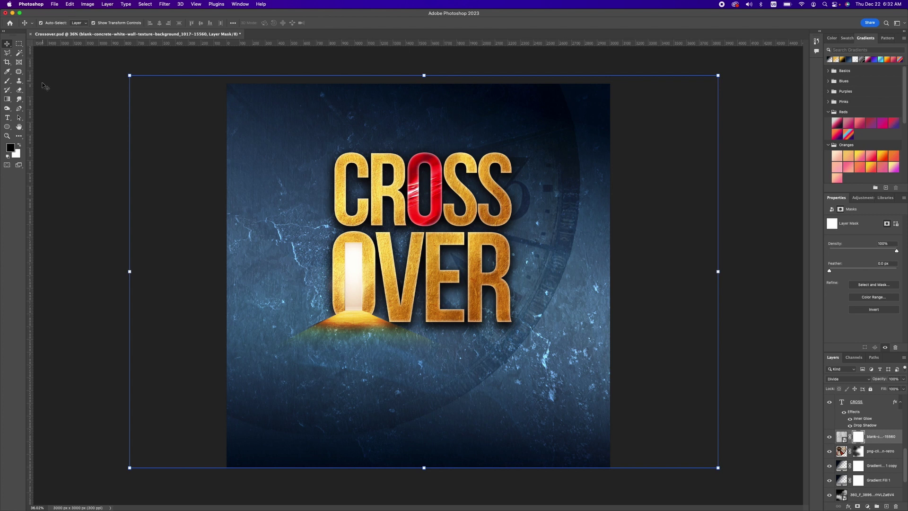
click(7, 81)
drag(311, 235, 293, 265)
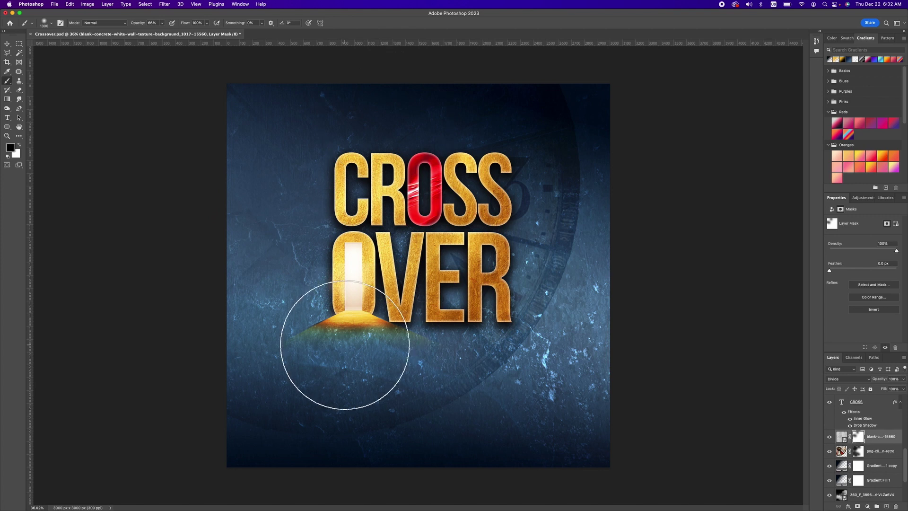
mouse_move(341, 340)
mouse_down()
mouse_move(334, 442)
mouse_move(341, 439)
mouse_up()
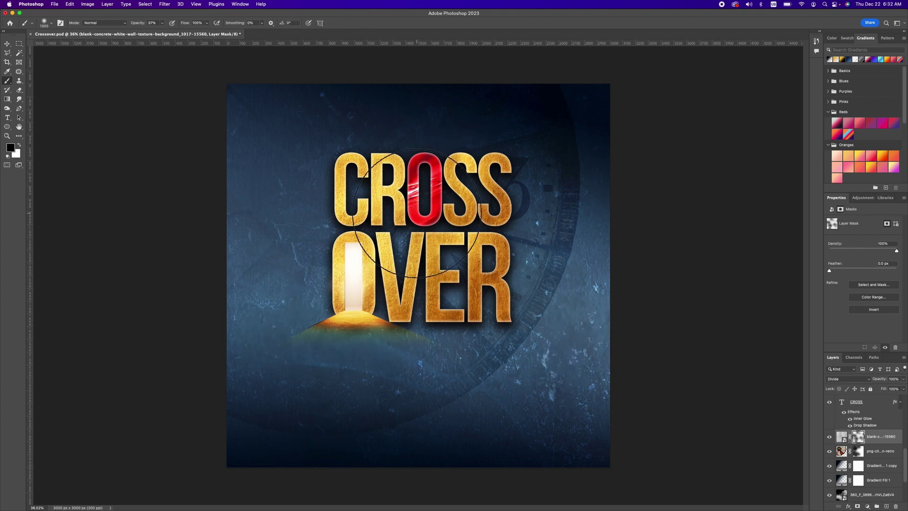
key(3)
key(7)
drag(556, 186, 73, 103)
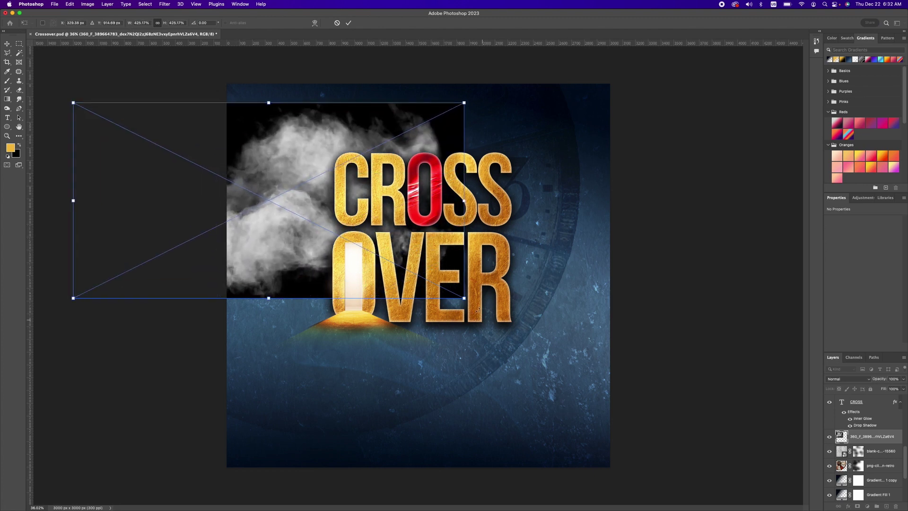
Step: Enlarge the smoke image and blend it in Exclusion at about 52% opacity
drag(464, 298, 616, 374)
key(Return)
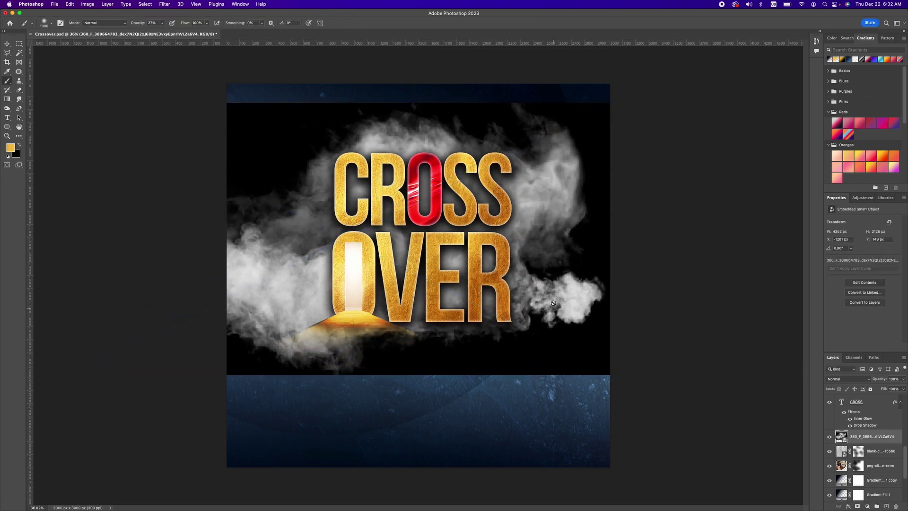
click(854, 379)
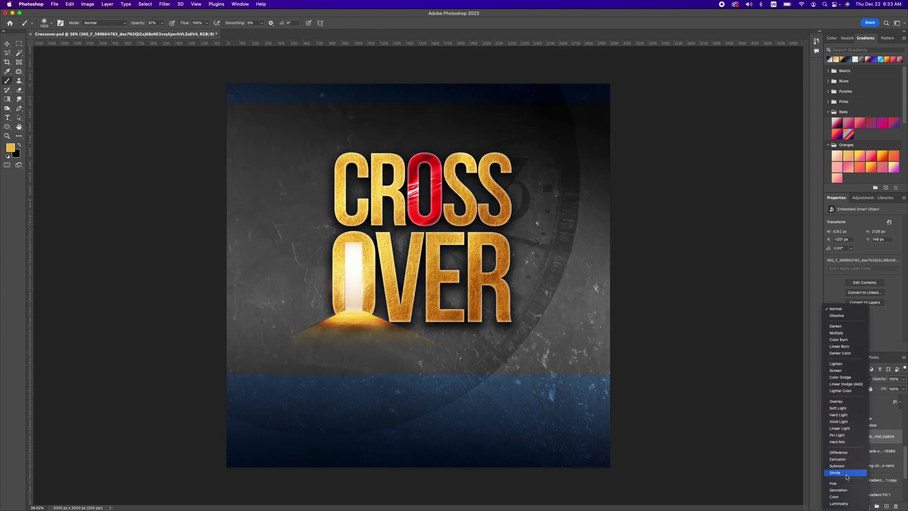
click(848, 462)
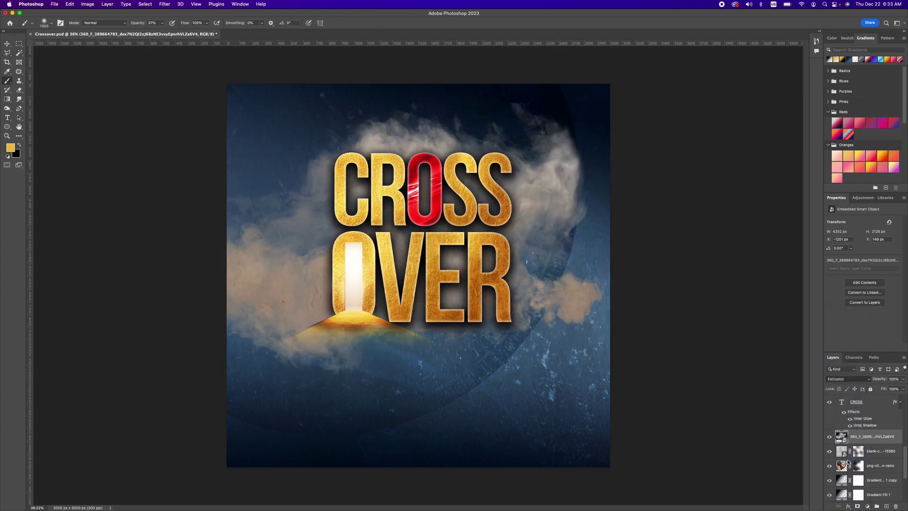
click(903, 379)
click(877, 388)
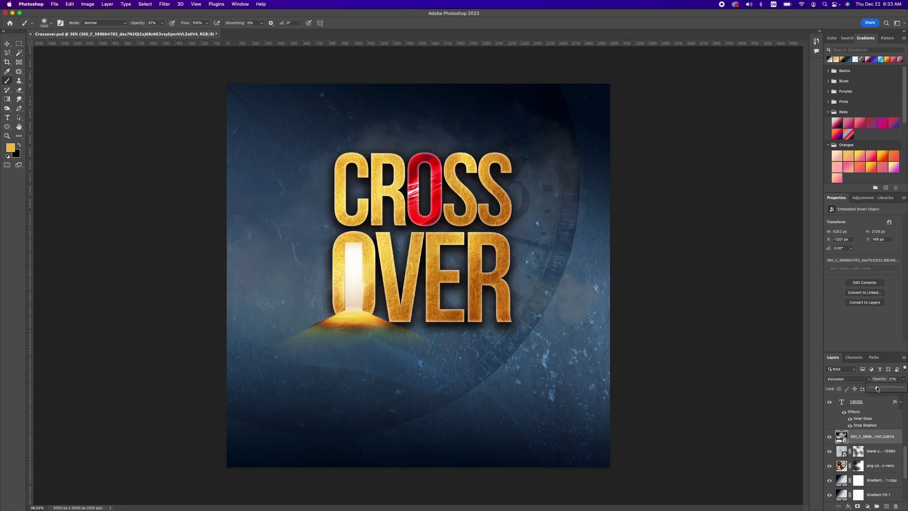
drag(880, 388, 888, 388)
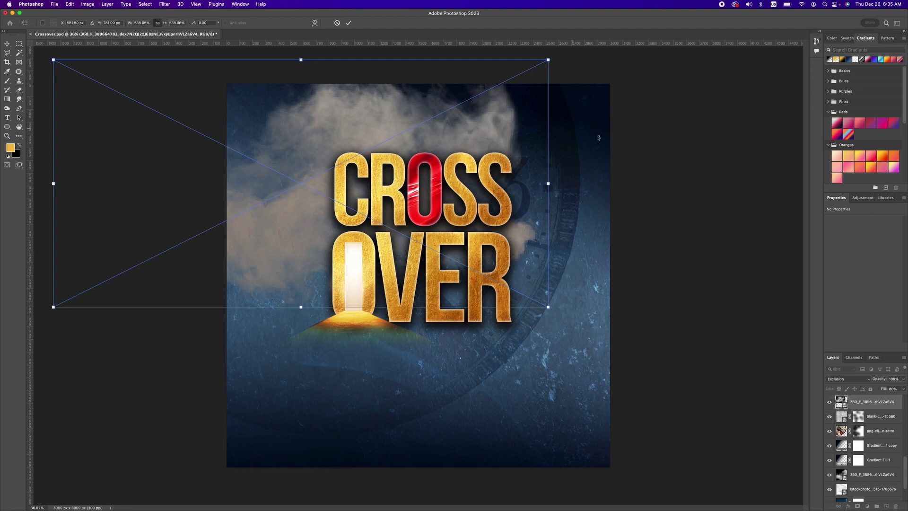
key(Return)
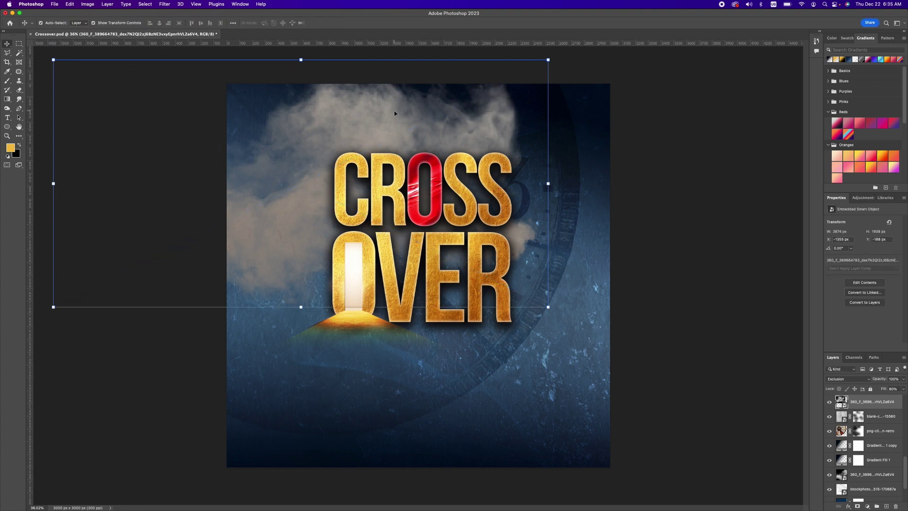
Step: Type white 'SERVICE' in Rosellinda Alyamore below the title
click(7, 118)
click(7, 156)
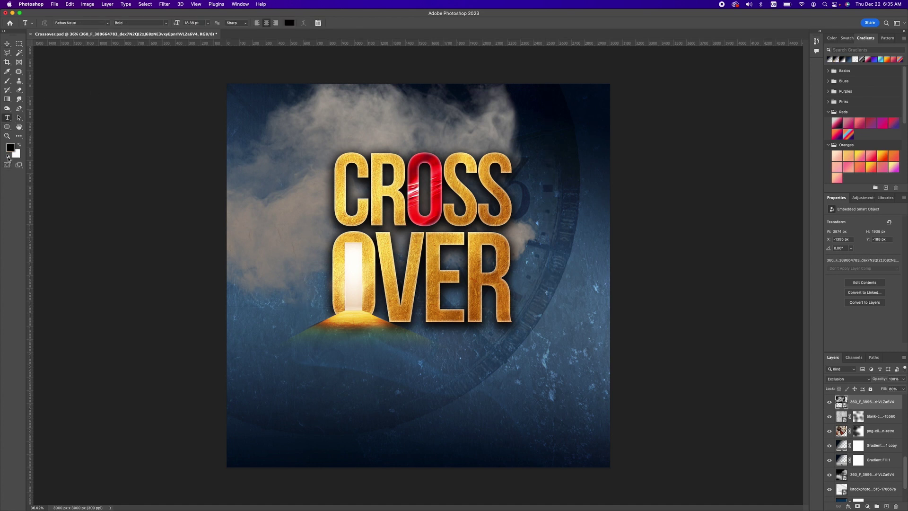
click(20, 145)
click(108, 25)
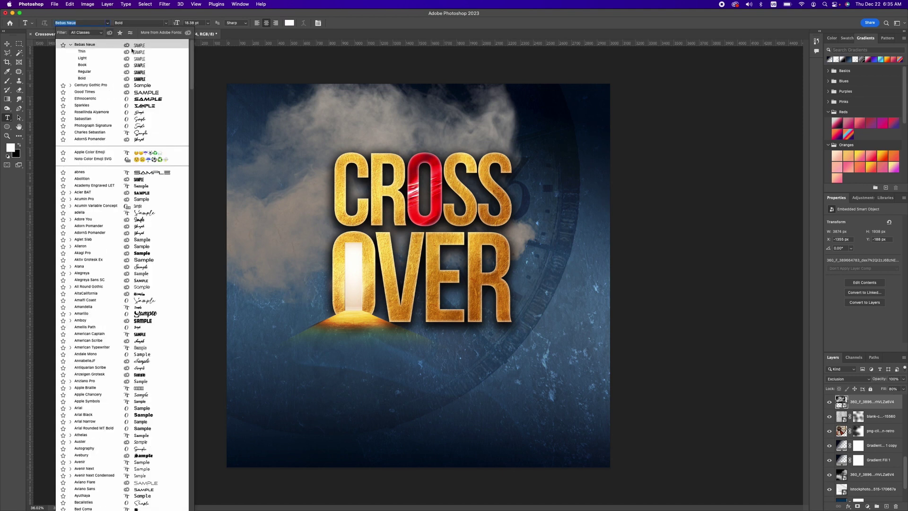
click(142, 114)
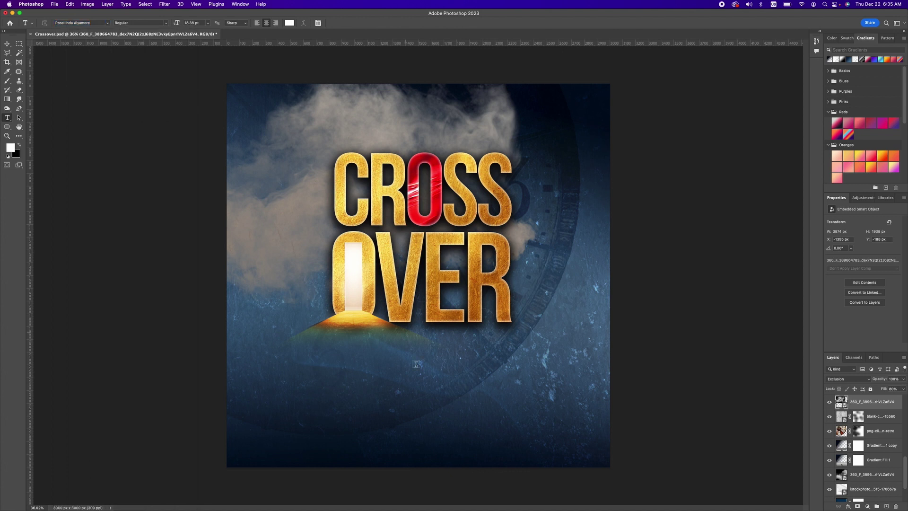
click(395, 395)
text(SERVICE)
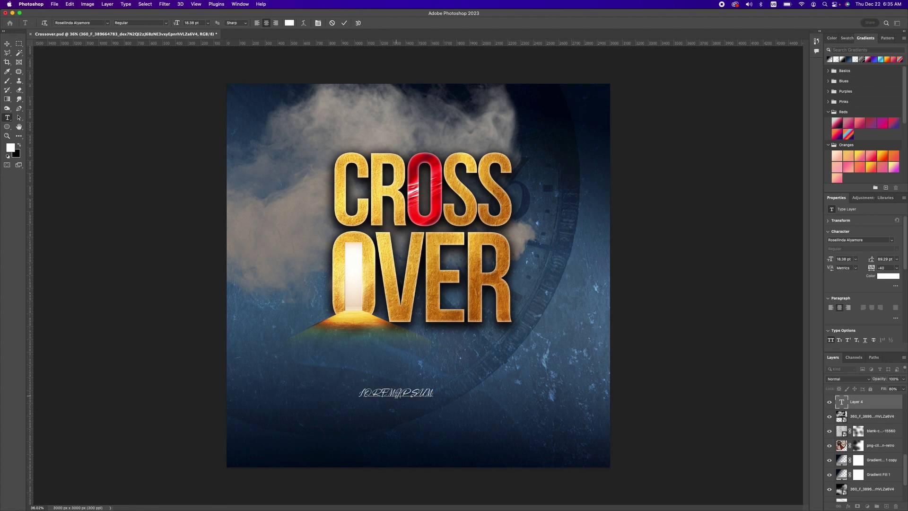
Step: Make the letters ERVICE lowercase so the word reads 'Service'
drag(420, 393, 382, 388)
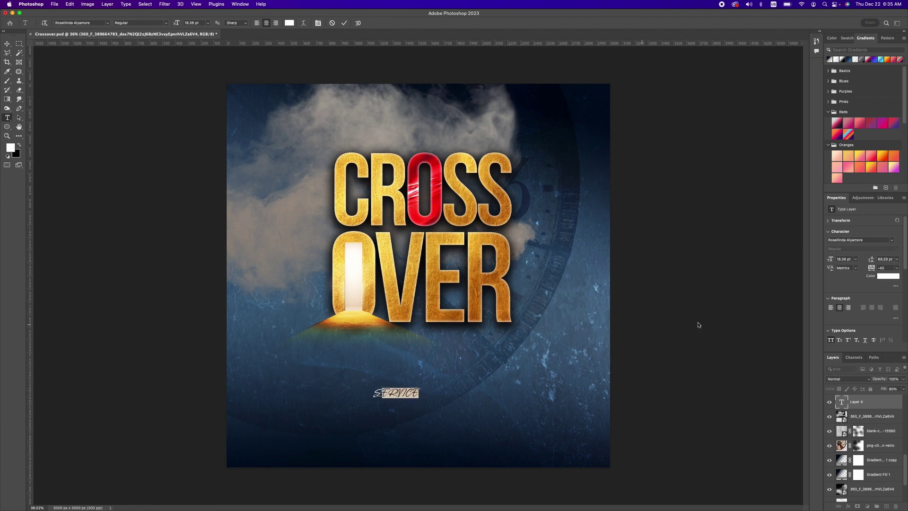
scroll(847, 286, down, 3)
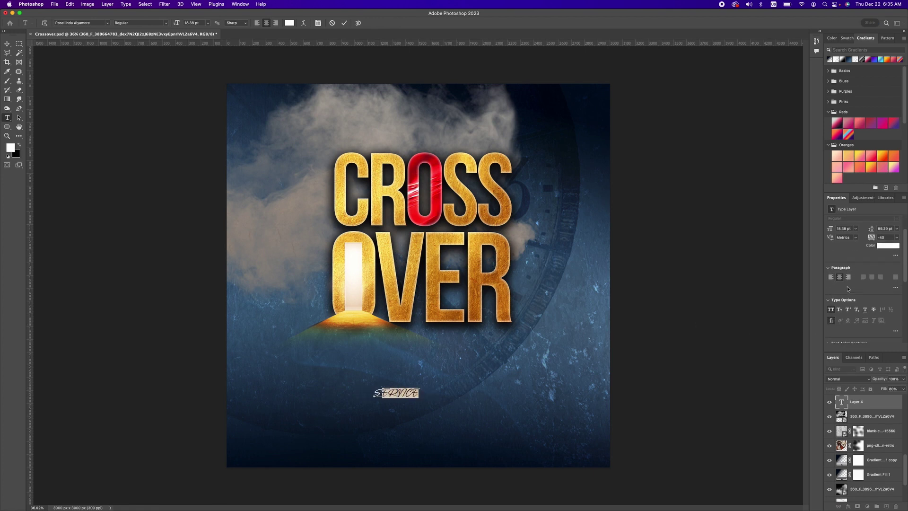
click(830, 297)
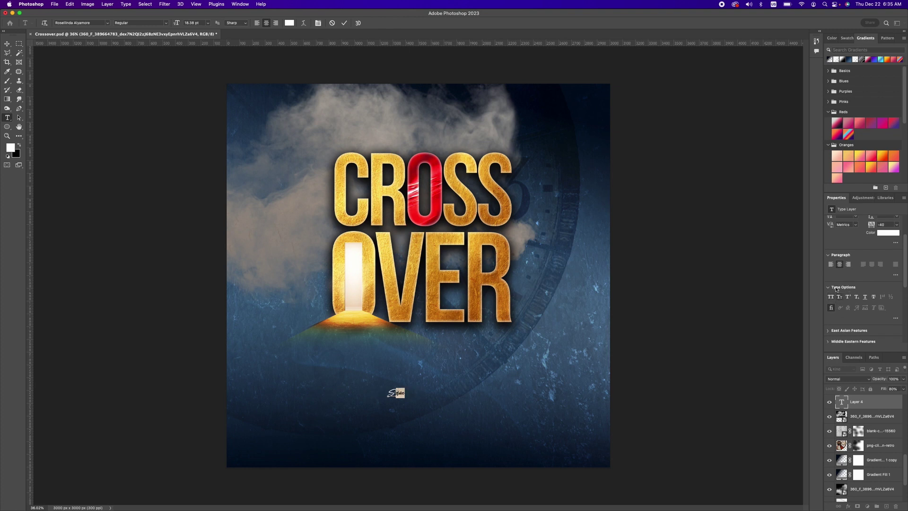
click(7, 43)
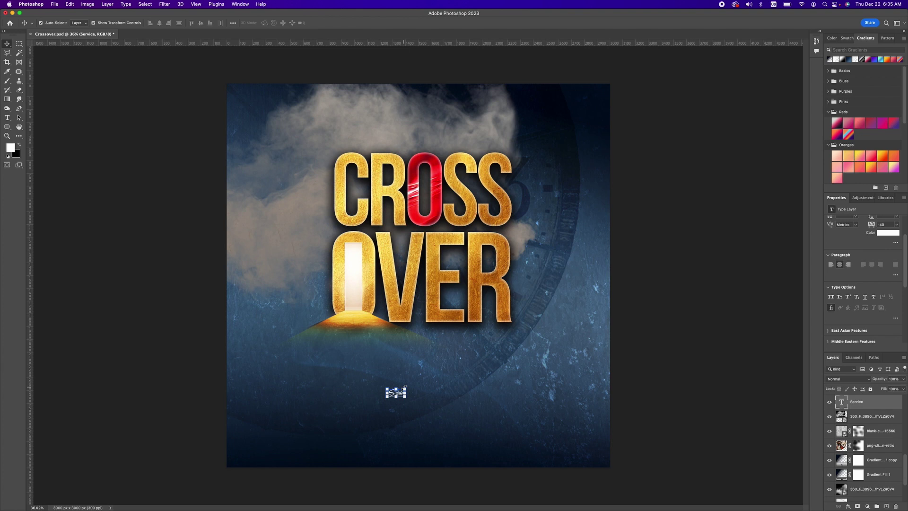
Step: Enlarge Service, raise its layer, and place it overlapping OVER's lower right
drag(404, 387, 516, 327)
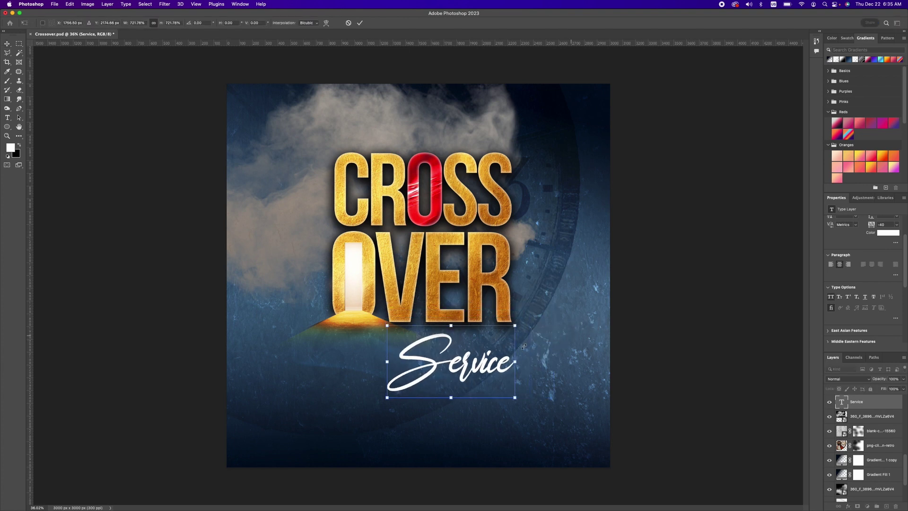
key(Return)
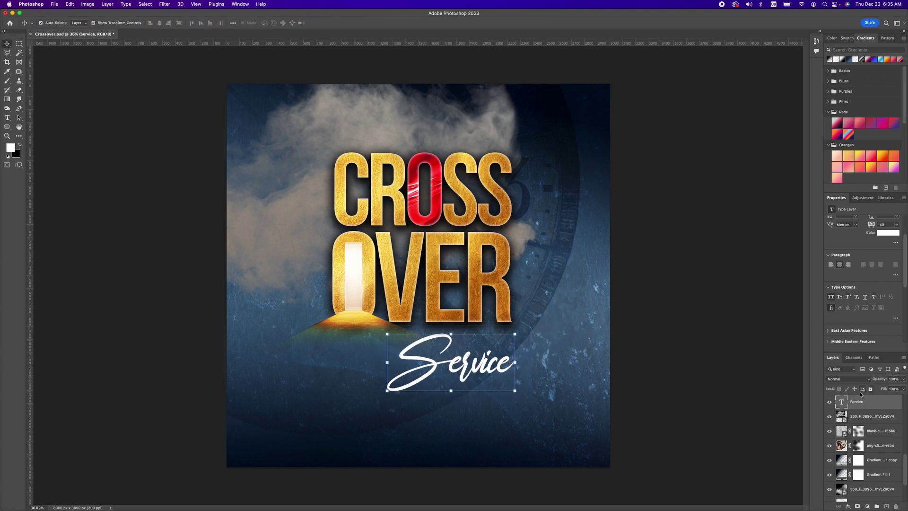
drag(858, 403, 864, 355)
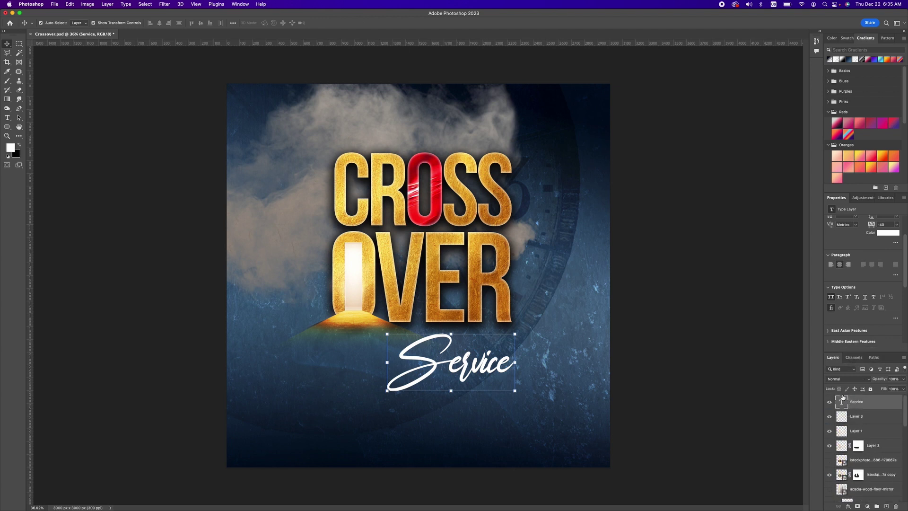
drag(487, 368, 547, 332)
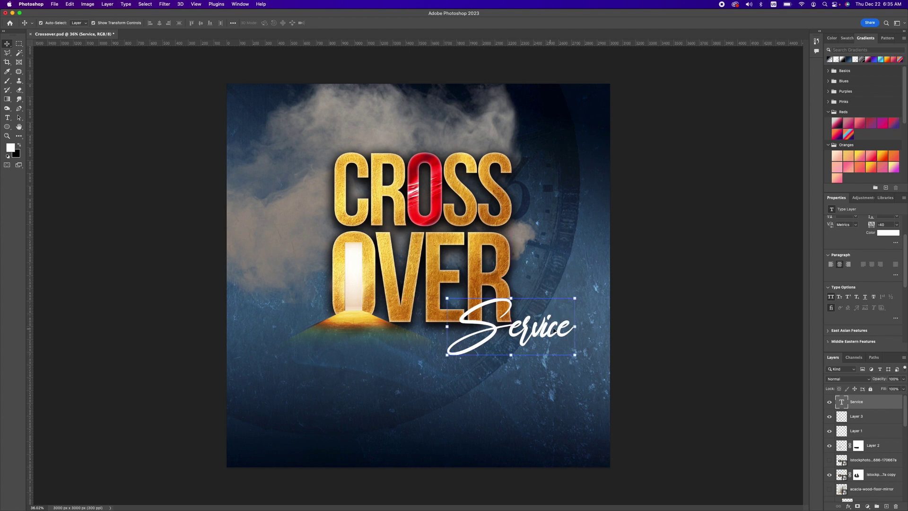
Step: Give the Service text a drop shadow with size 68 px
double_click(893, 401)
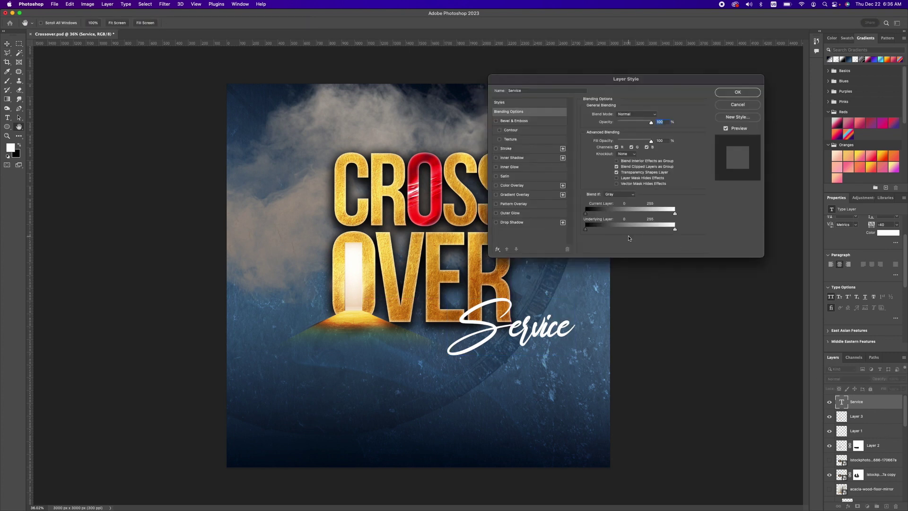
click(495, 223)
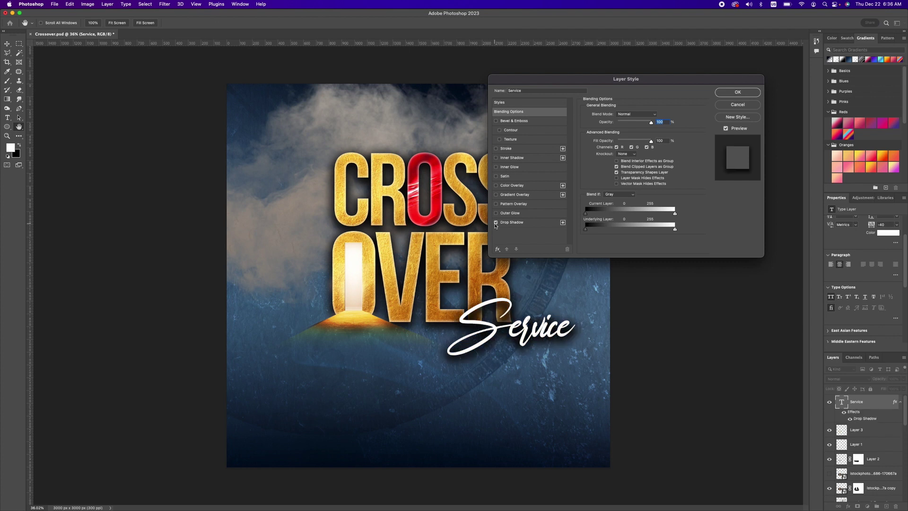
click(540, 226)
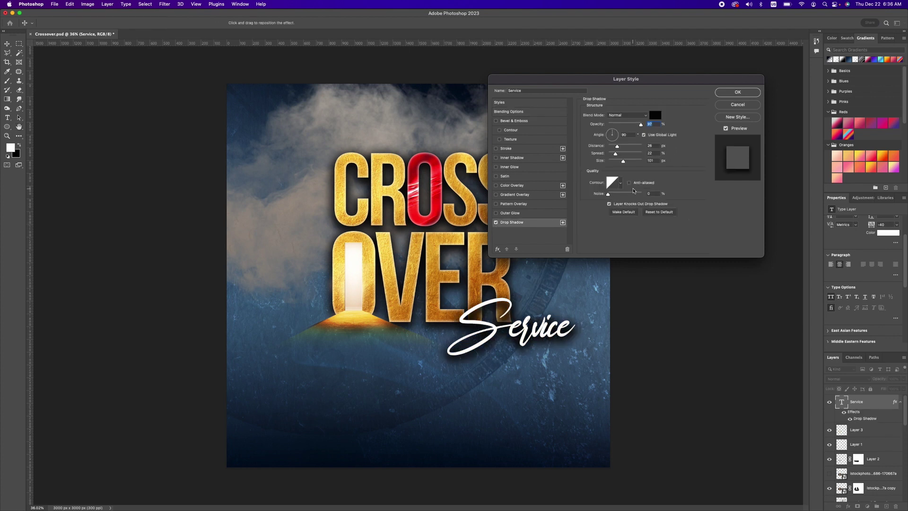
mouse_move(623, 161)
mouse_down()
mouse_move(614, 161)
mouse_move(615, 147)
mouse_up()
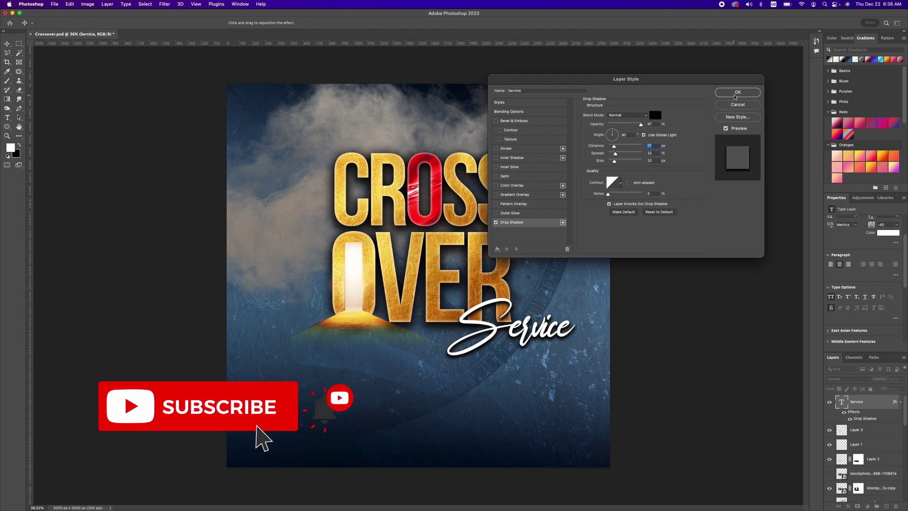
click(737, 92)
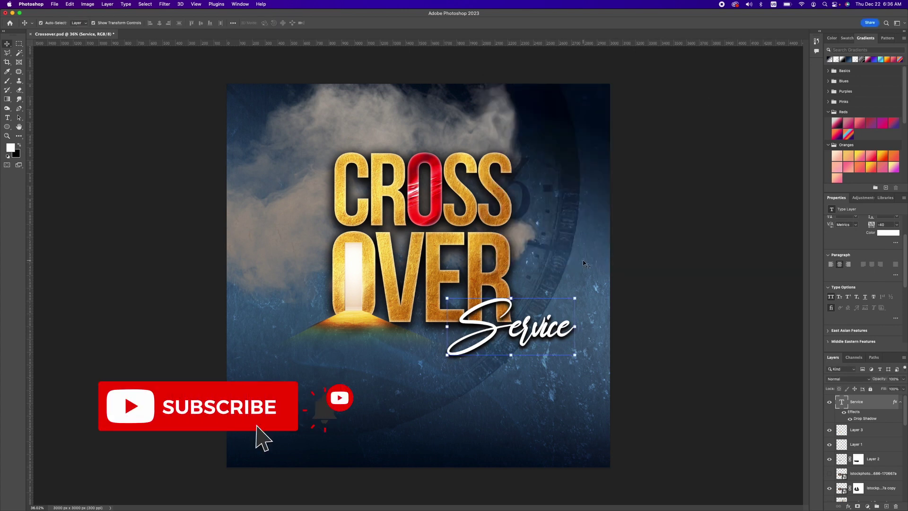
Step: Add a new text layer reading '9am' near the top of the poster
click(6, 118)
click(483, 117)
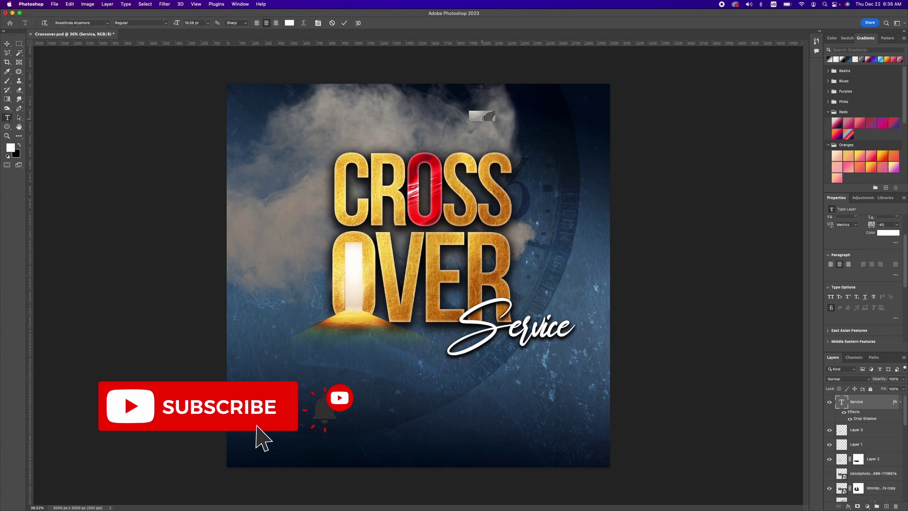
text(9am)
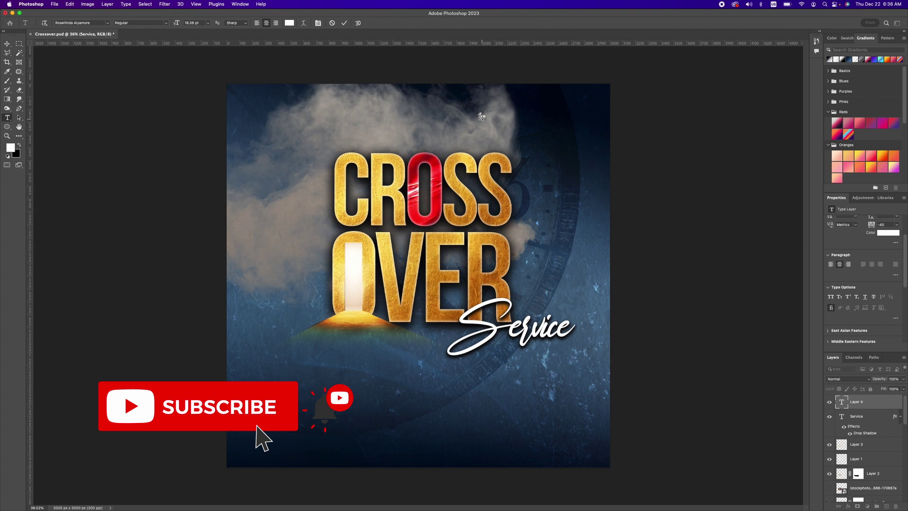
Step: Restyle the time text in Bebas Neue Bold
double_click(483, 115)
click(108, 24)
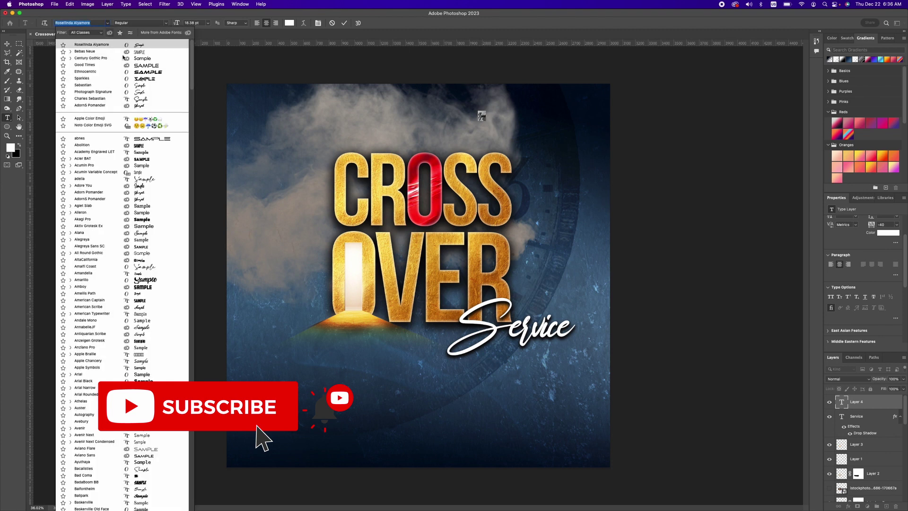
click(146, 51)
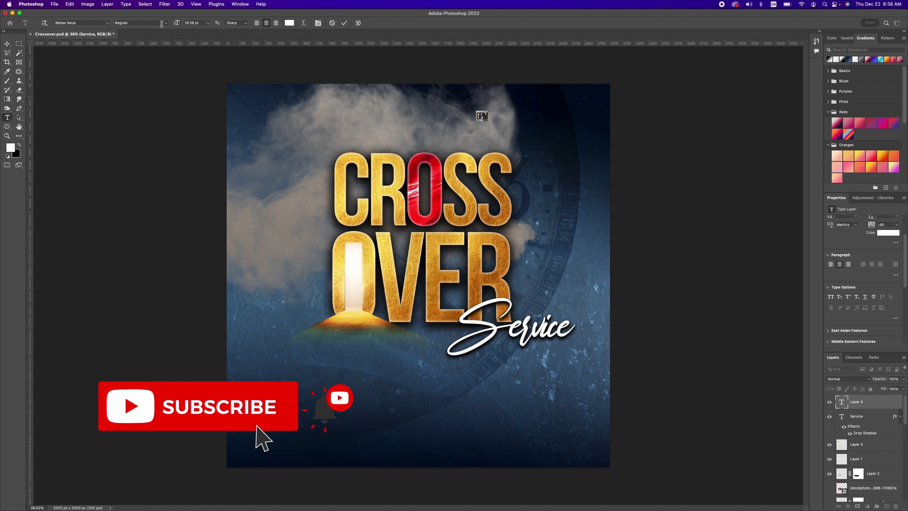
click(163, 23)
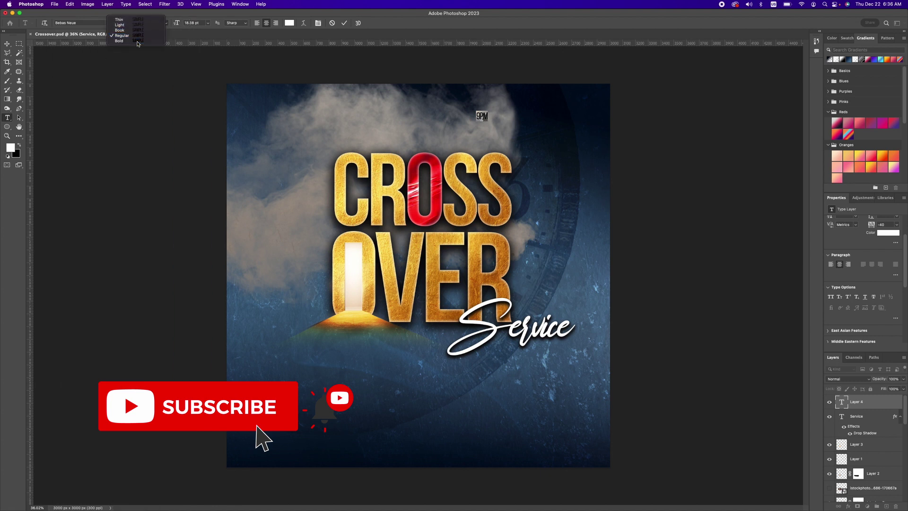
click(137, 44)
click(7, 43)
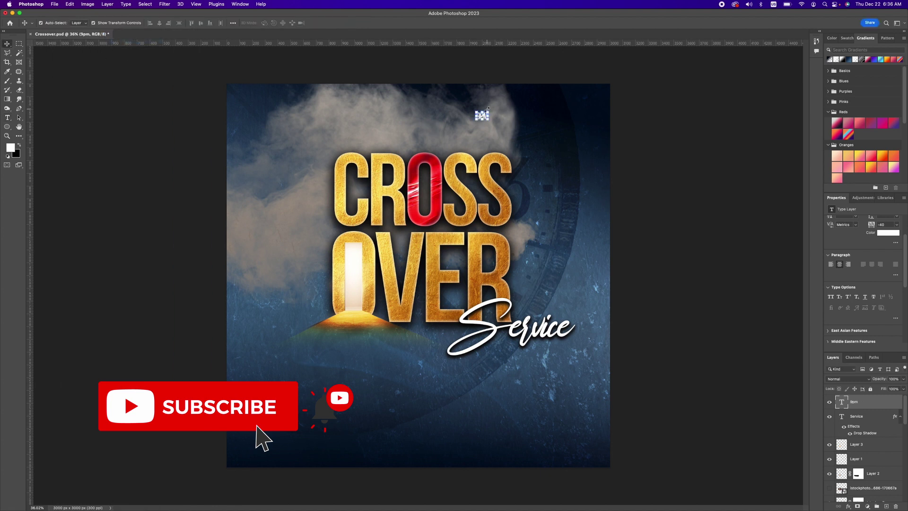
Step: Enlarge the 9PM text and move it beside the top right of OVER
drag(489, 110, 515, 105)
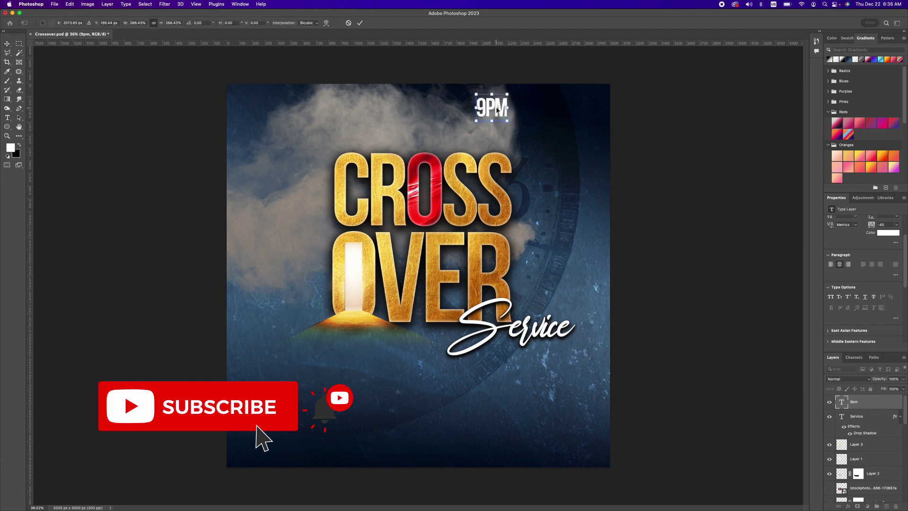
key(Return)
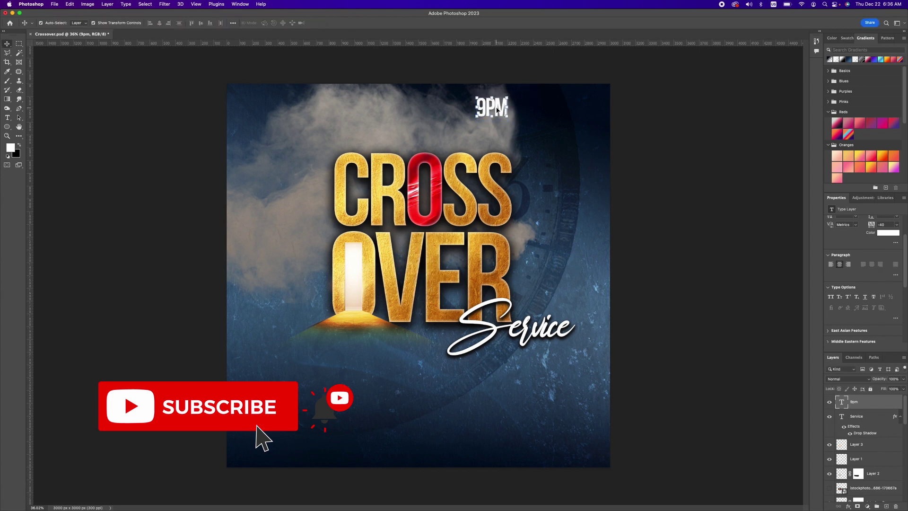
drag(498, 110, 534, 244)
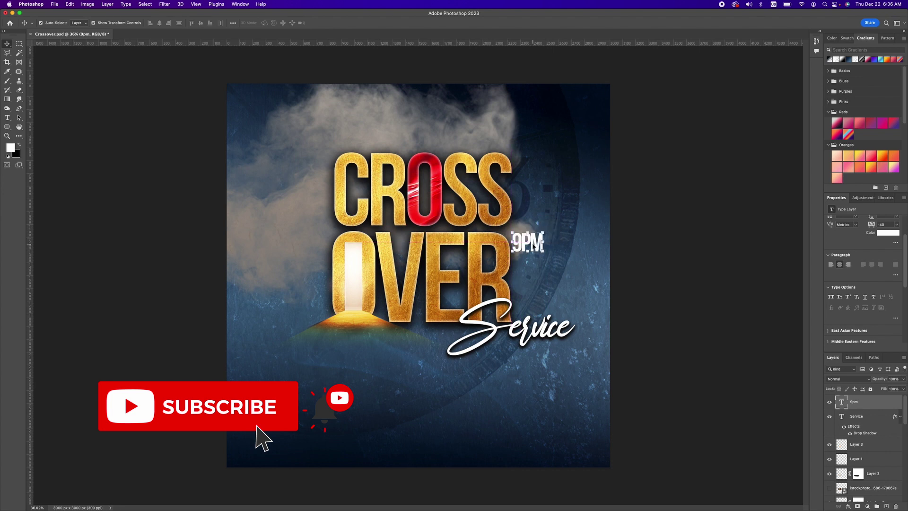
click(557, 289)
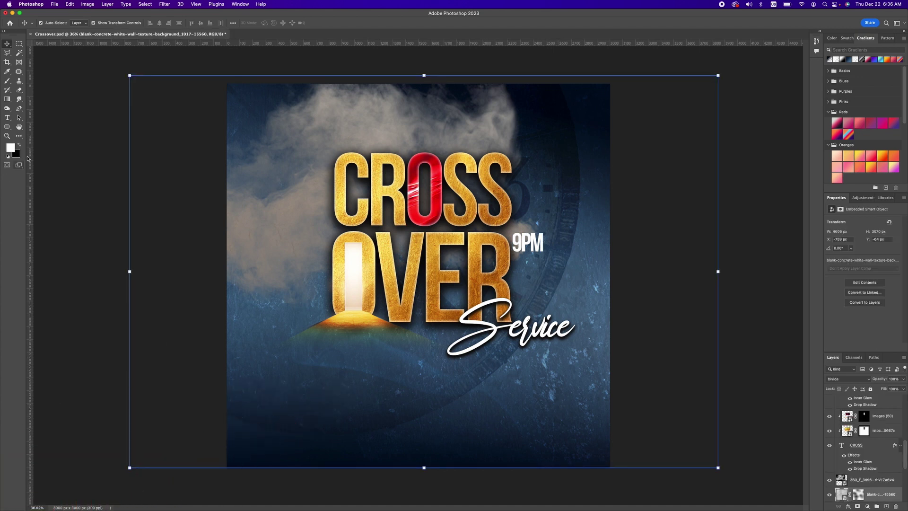
Step: Add a '31' text layer near the poster bottom in the Ethnocentric font
click(7, 118)
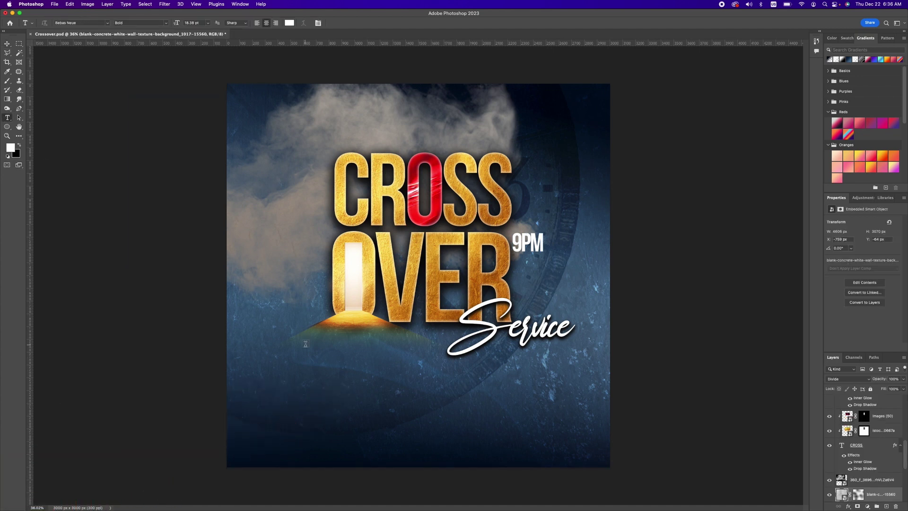
click(108, 22)
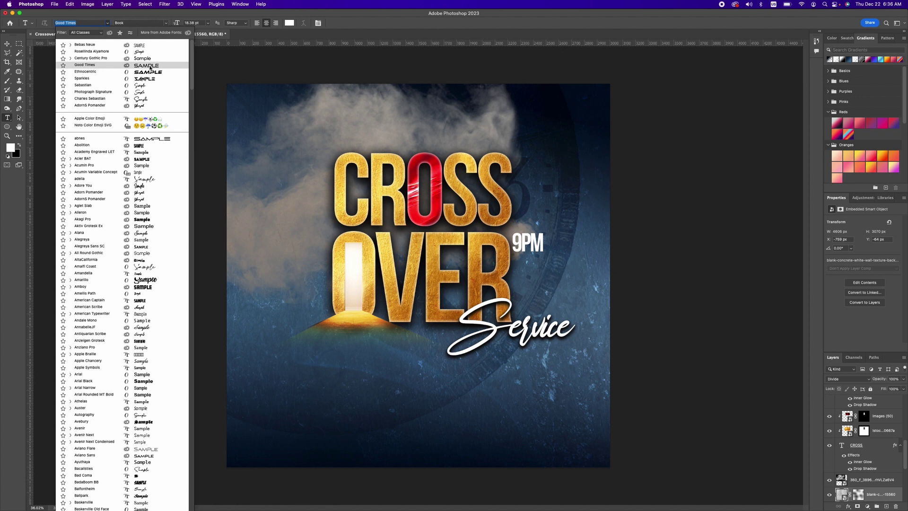
click(150, 67)
click(371, 425)
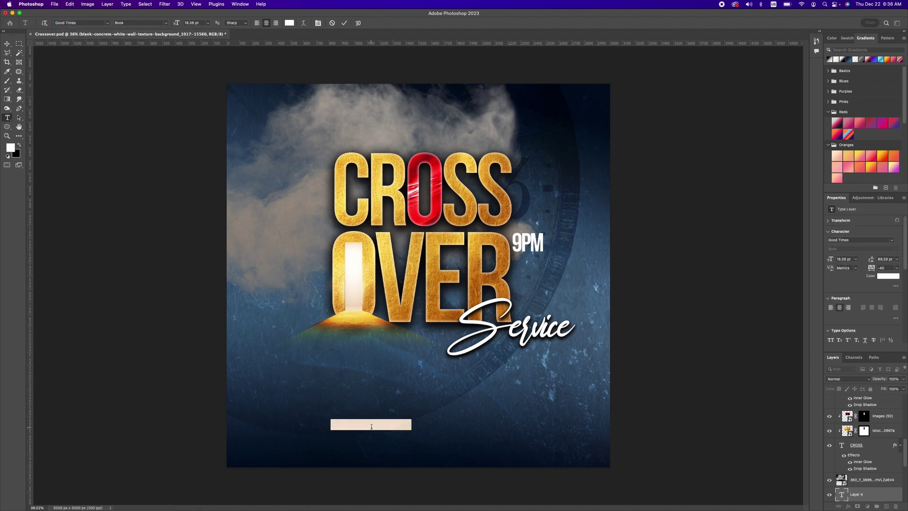
text(31)
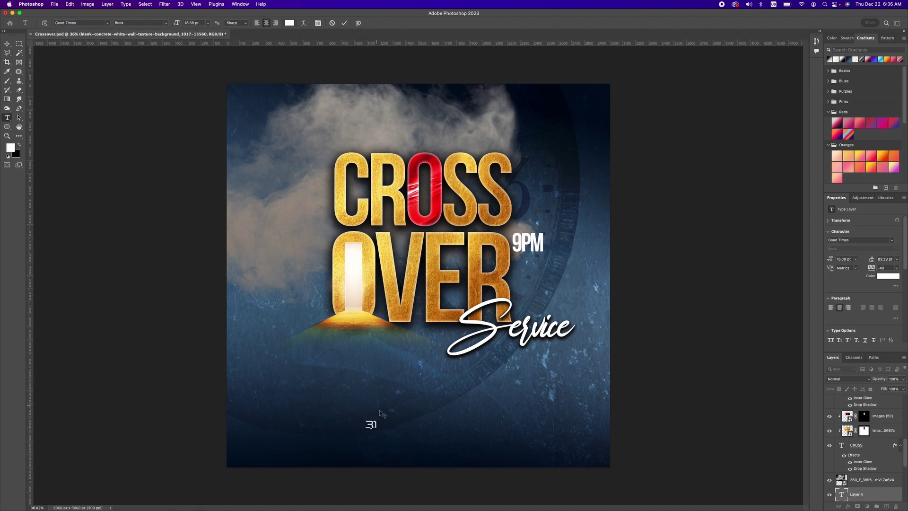
click(107, 23)
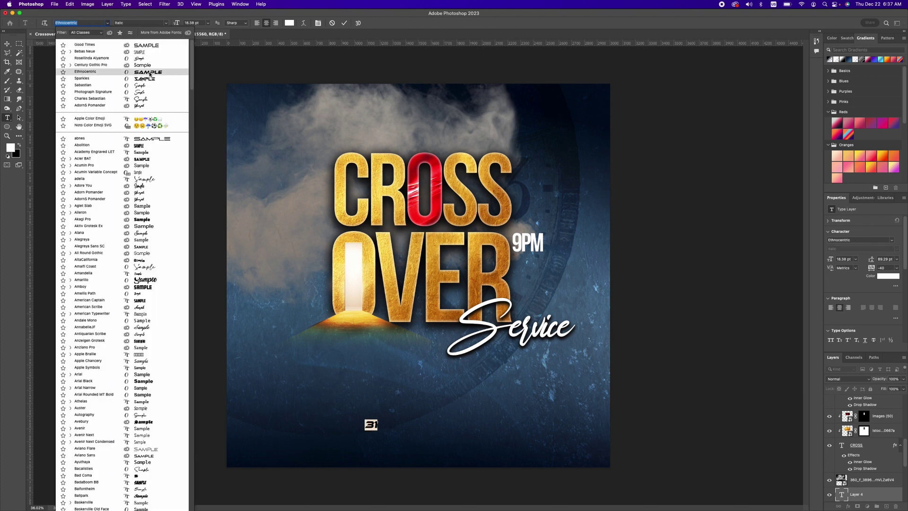
click(150, 74)
click(8, 44)
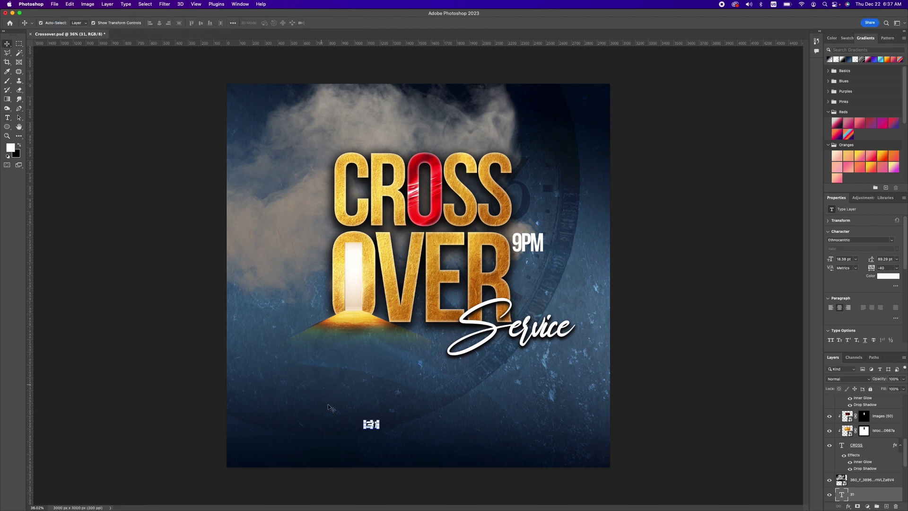
Step: Enlarge the 31, colour it bright red, and move it to the lower right
key(super+t)
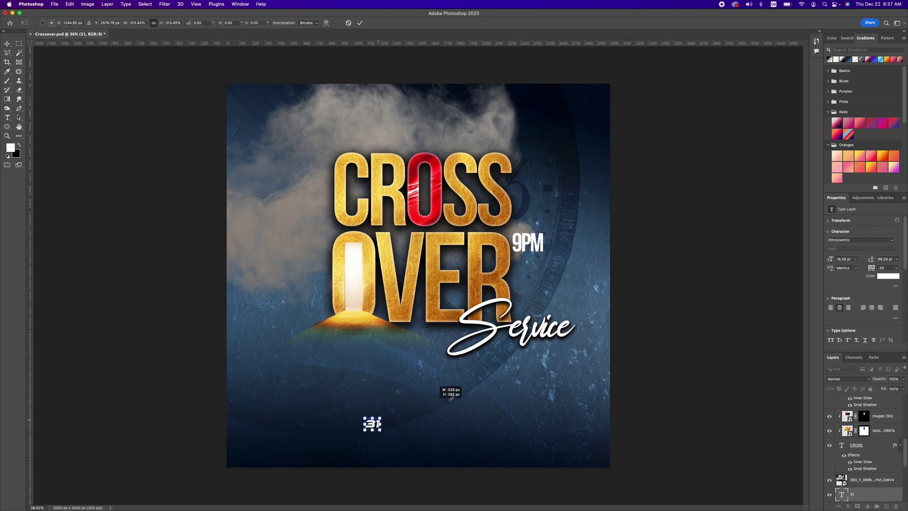
drag(379, 419, 462, 353)
key(Return)
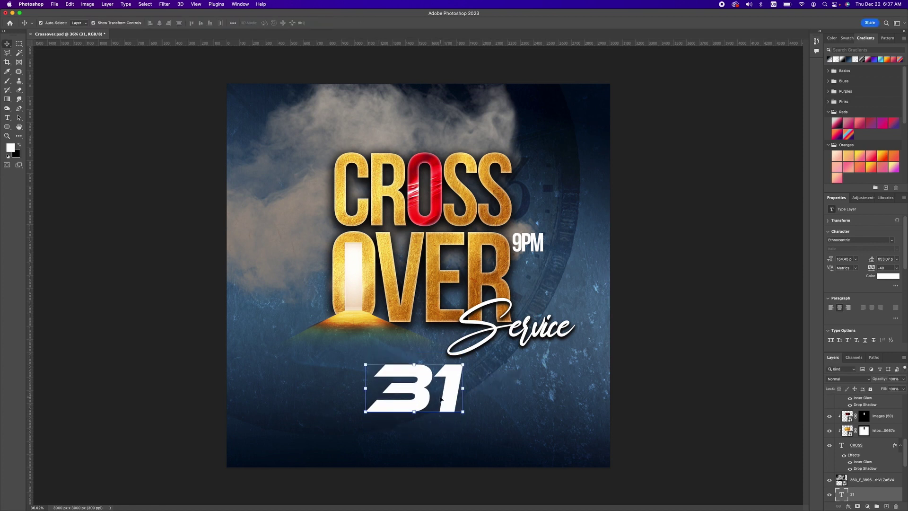
key(Return)
click(10, 148)
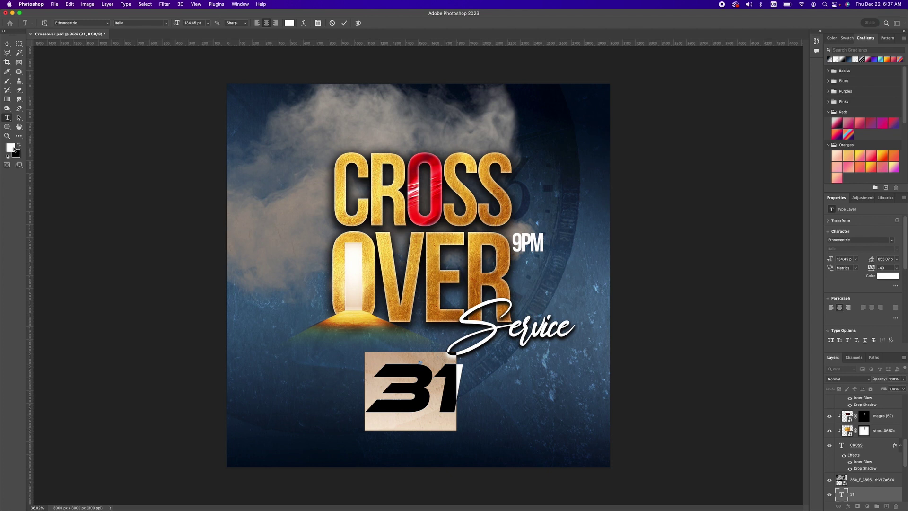
click(438, 84)
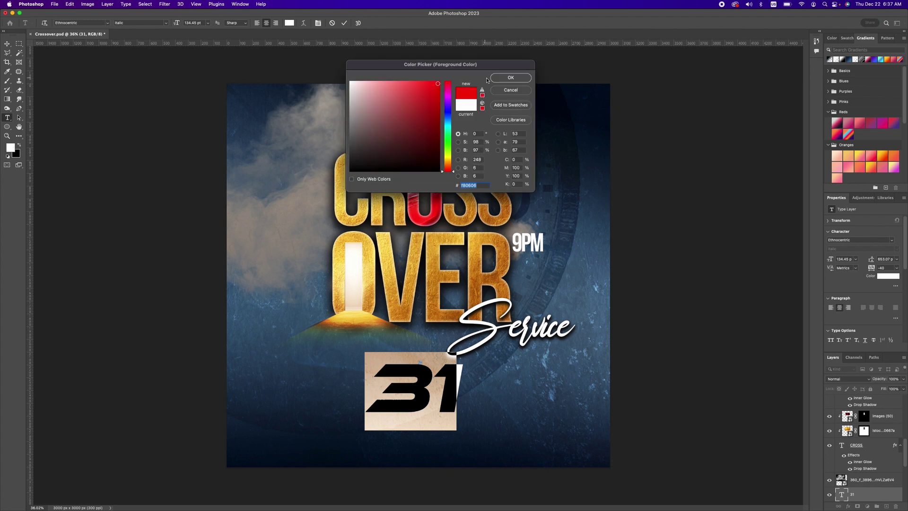
click(511, 77)
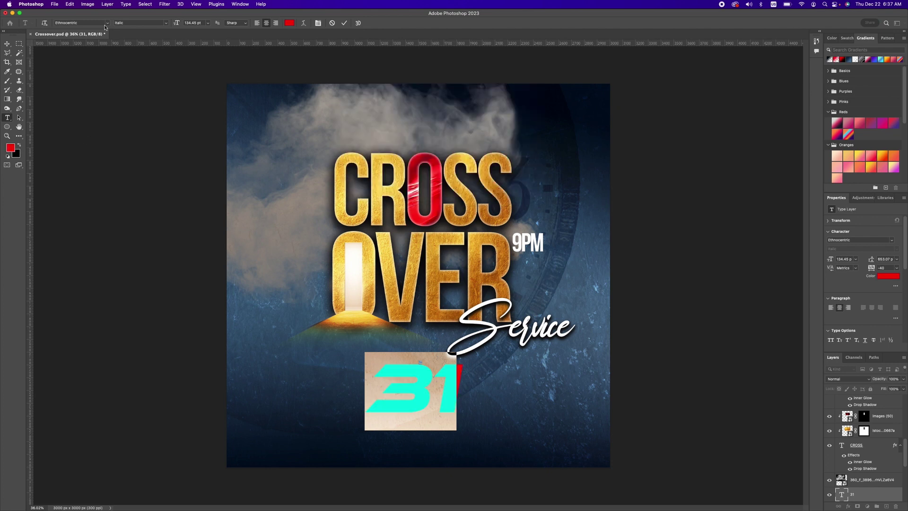
click(7, 43)
drag(420, 390, 557, 424)
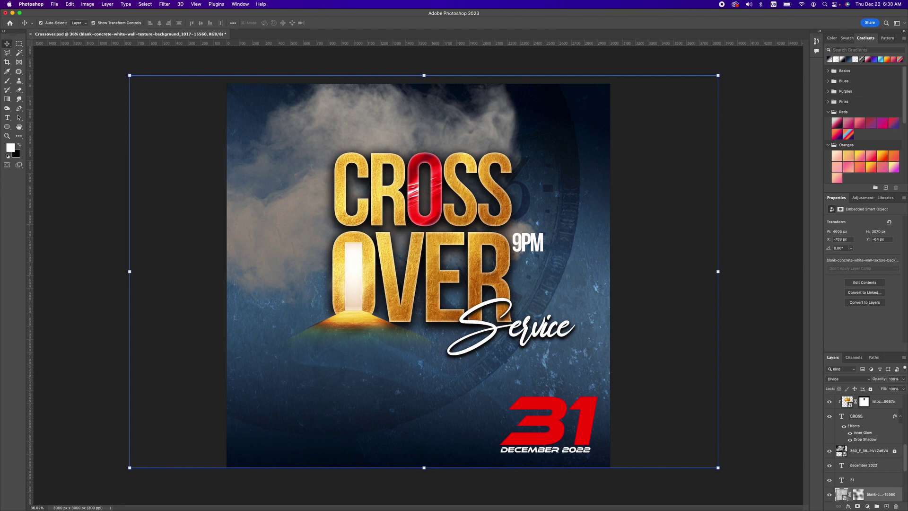
Step: Place the lens flare image in Screen mode, higher in the layer stack
drag(903, 123, 549, 334)
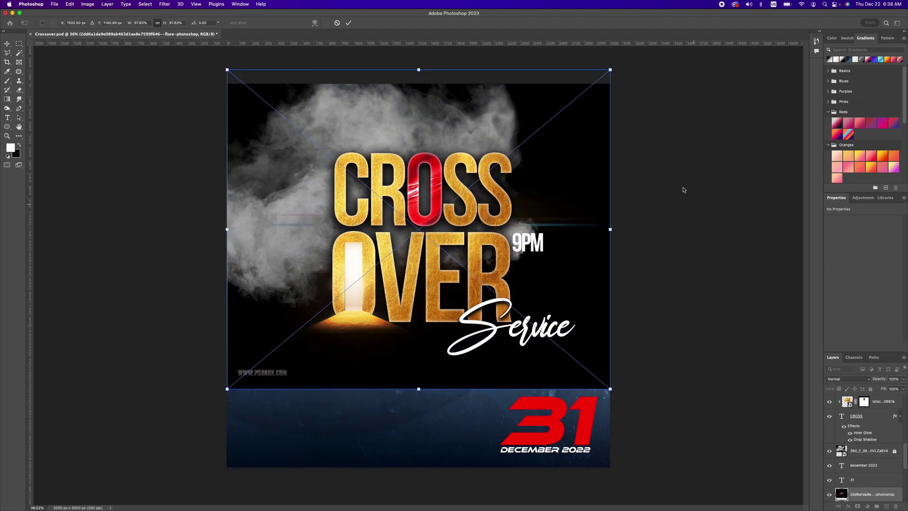
click(856, 379)
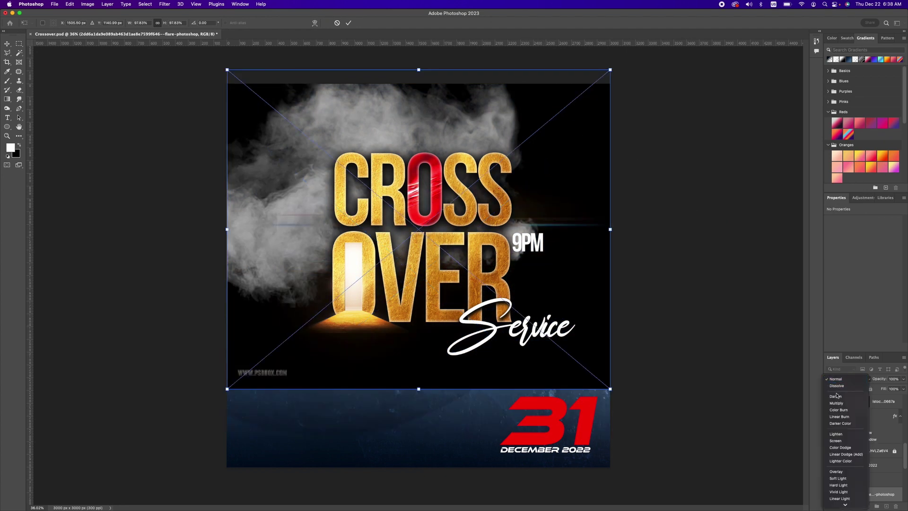
click(840, 441)
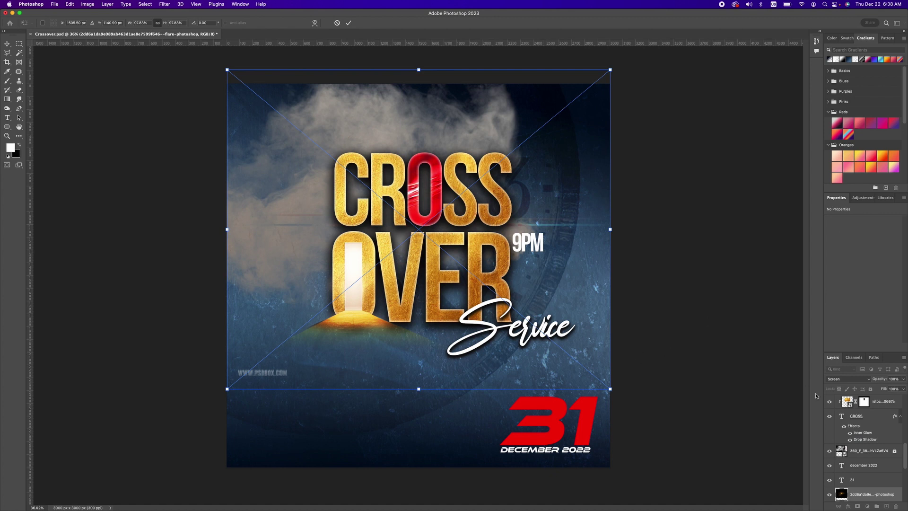
drag(861, 495, 863, 398)
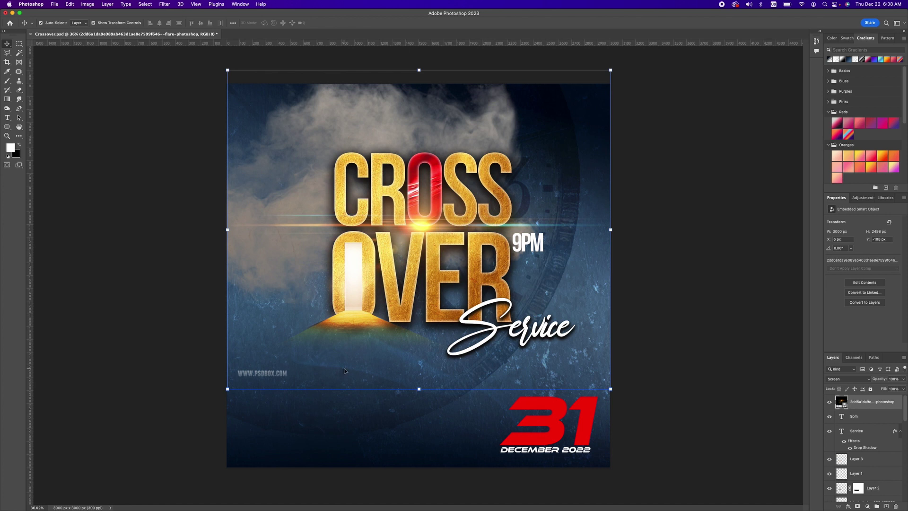
click(20, 89)
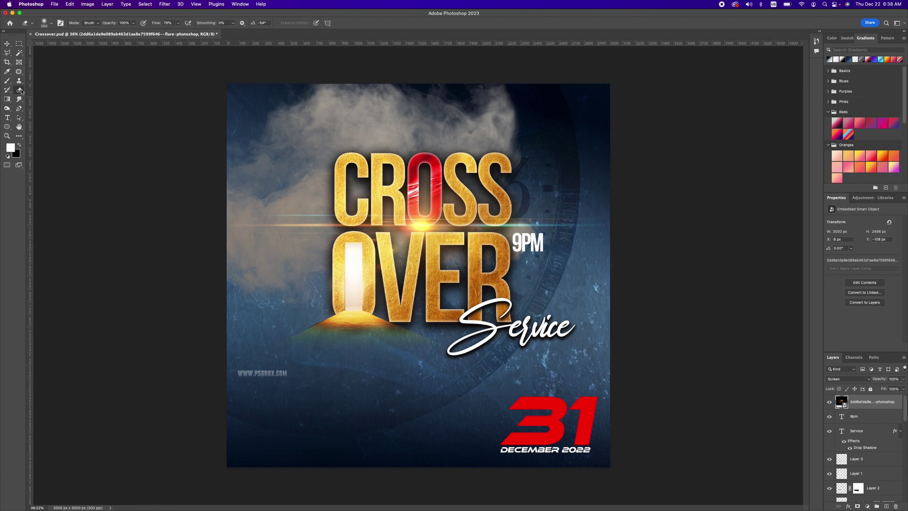
click(278, 379)
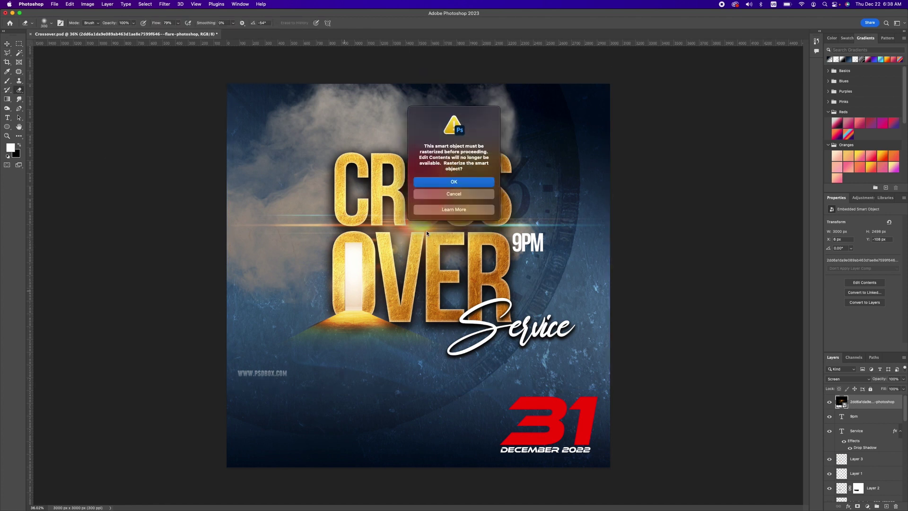
click(457, 182)
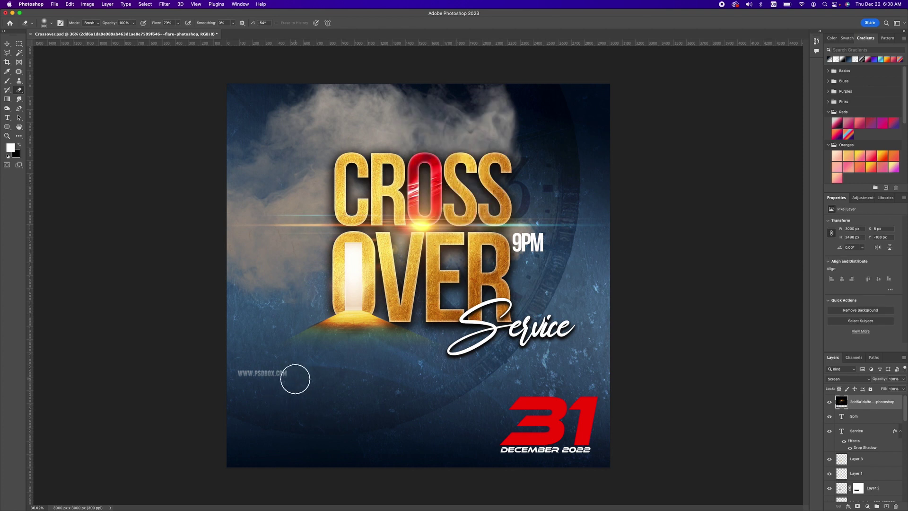
drag(295, 378, 208, 362)
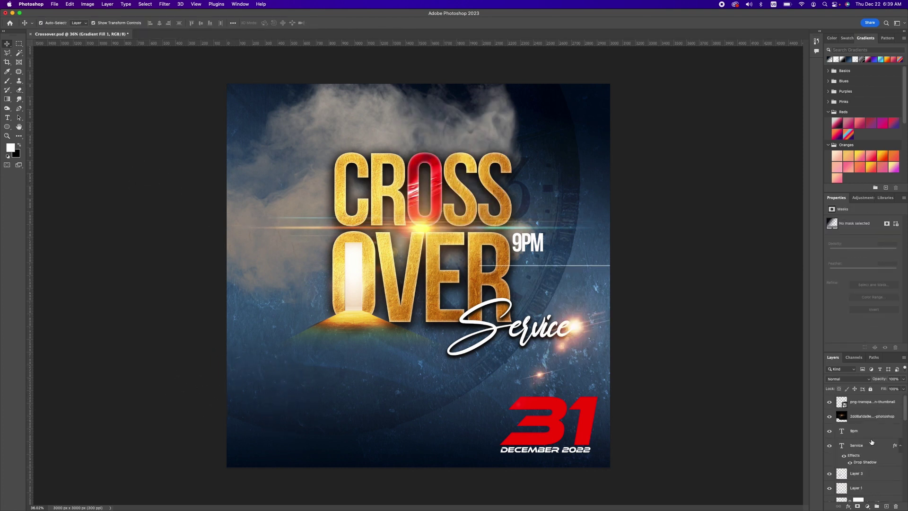
Step: Paint soft black shading over Service and the red 31 on a new layer, moved lower
click(870, 402)
click(887, 505)
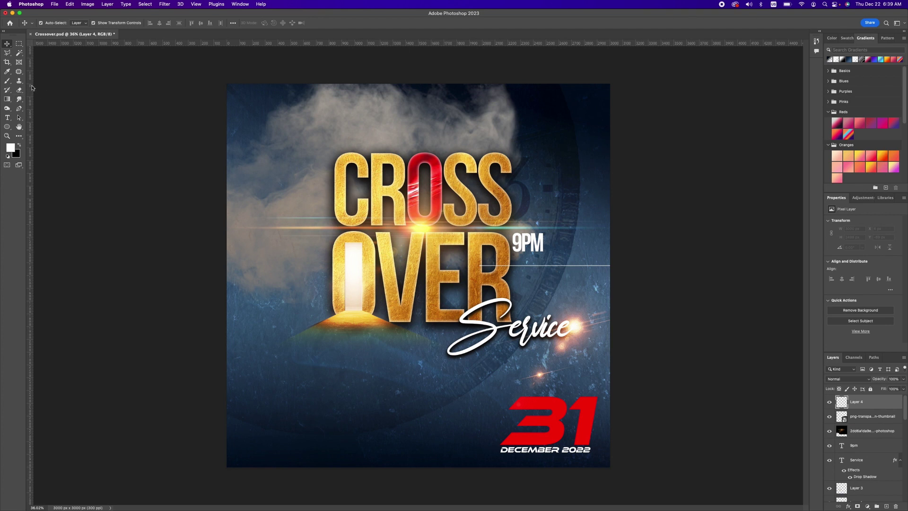
click(8, 82)
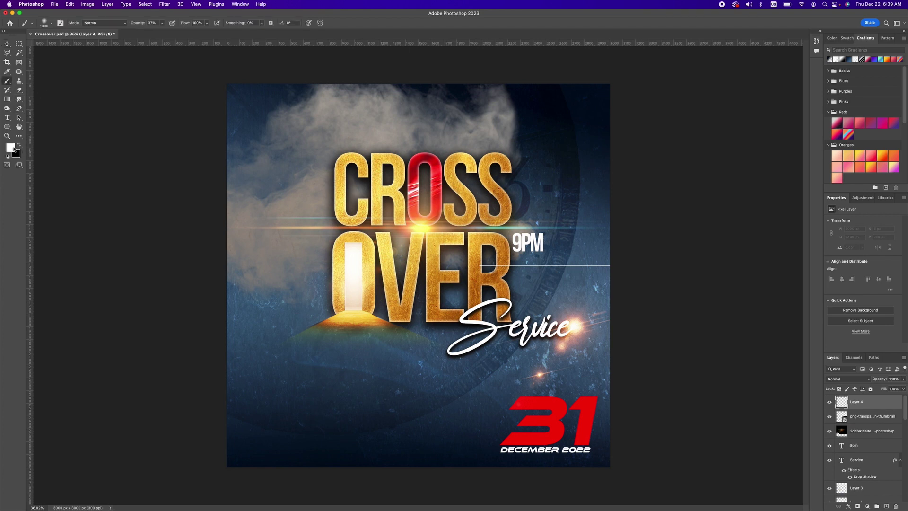
click(14, 149)
key(Return)
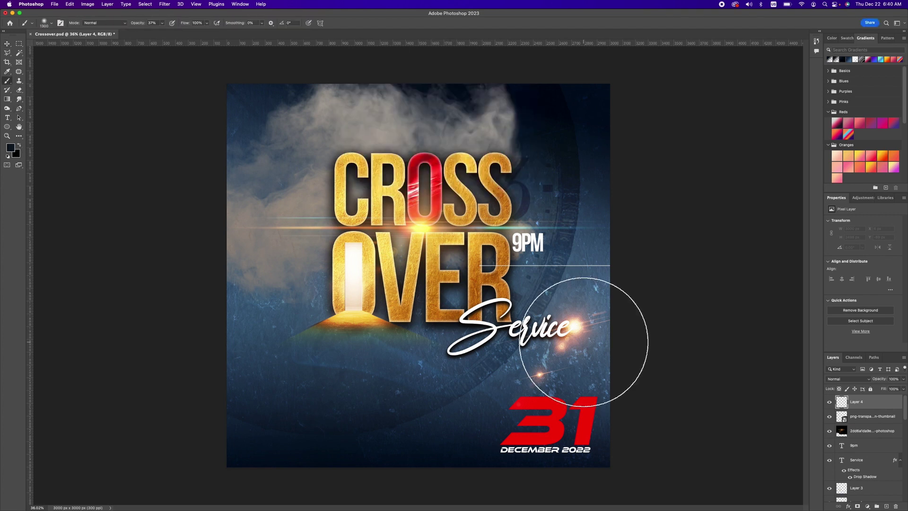
click(578, 341)
click(563, 339)
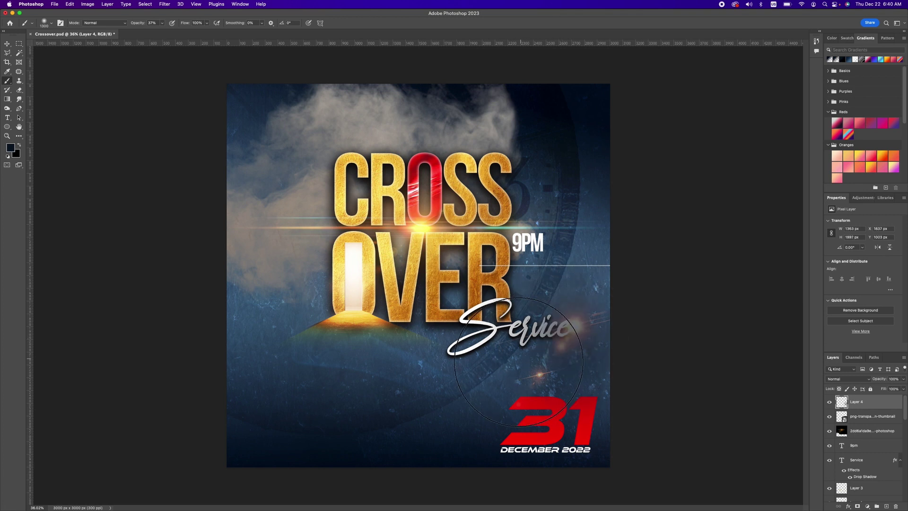
click(508, 370)
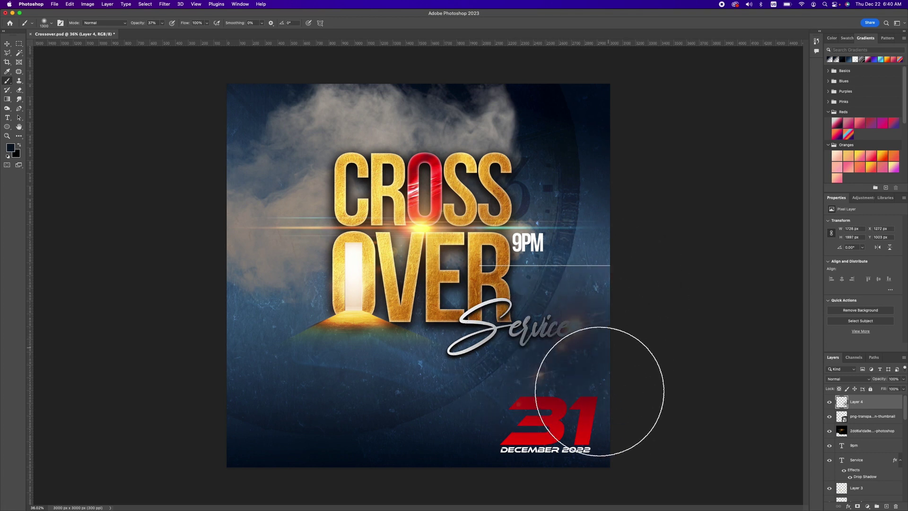
click(544, 406)
click(531, 428)
click(532, 426)
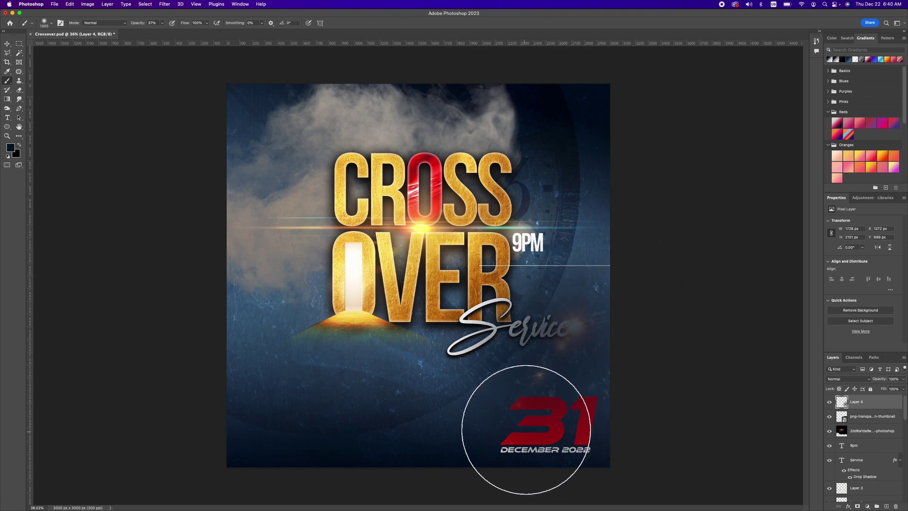
drag(862, 405, 836, 508)
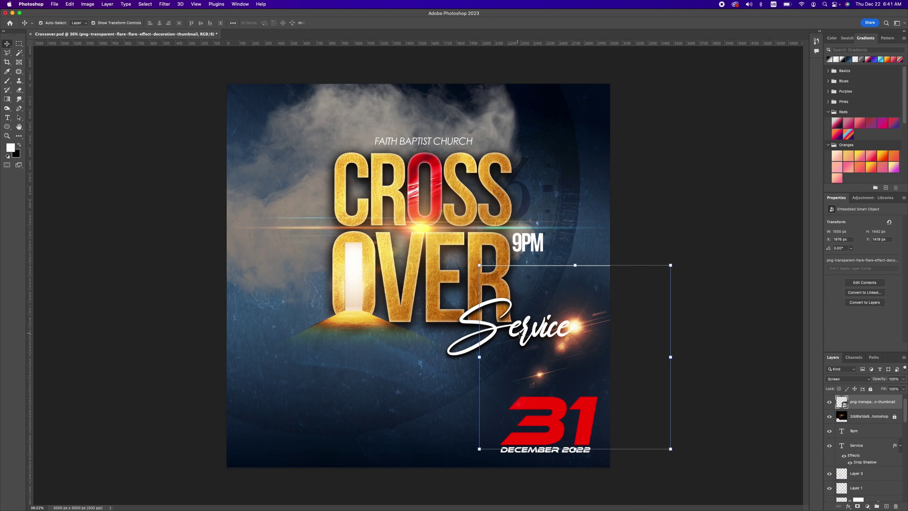
Step: Rasterize the second flare and erase its thin streak right of OVER
click(19, 90)
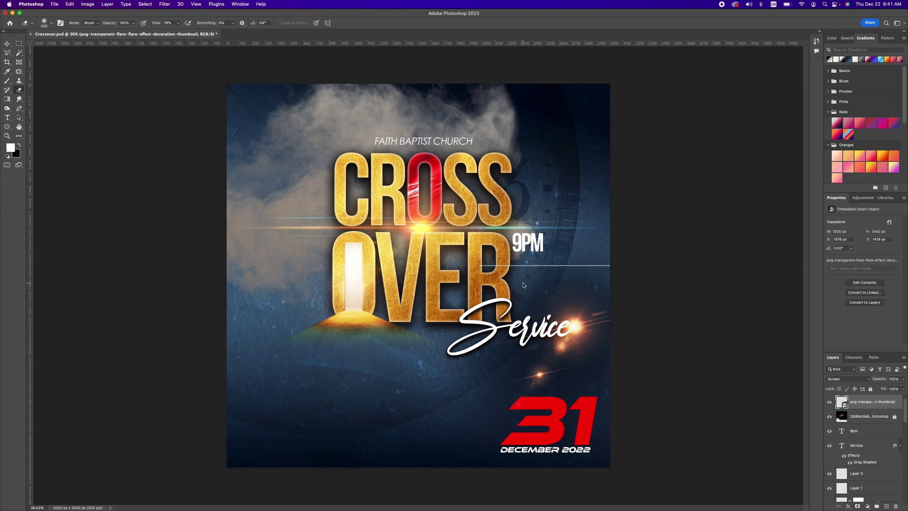
click(510, 221)
click(478, 181)
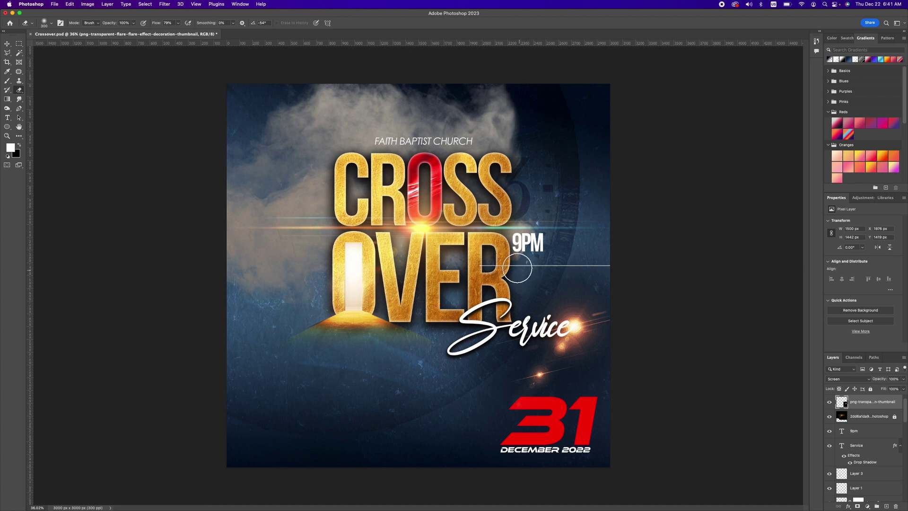
drag(481, 261, 623, 258)
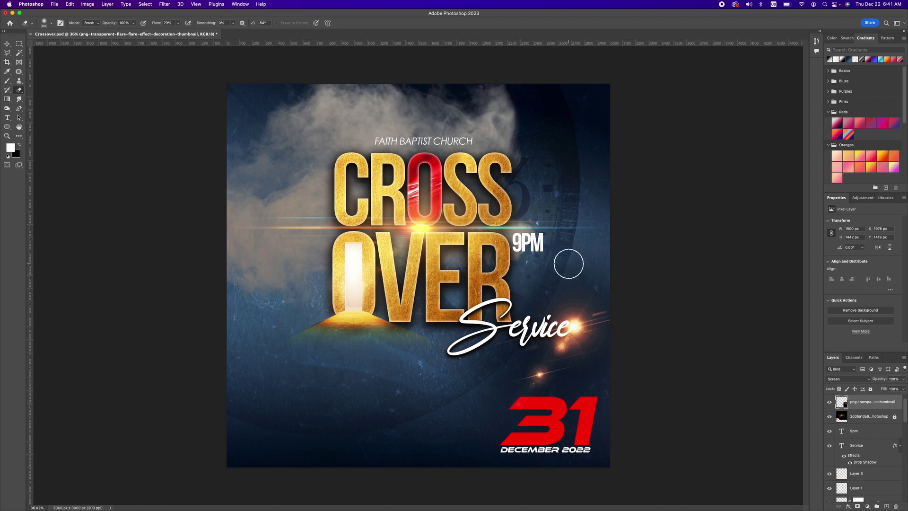
scroll(860, 425, up, 1)
click(861, 402)
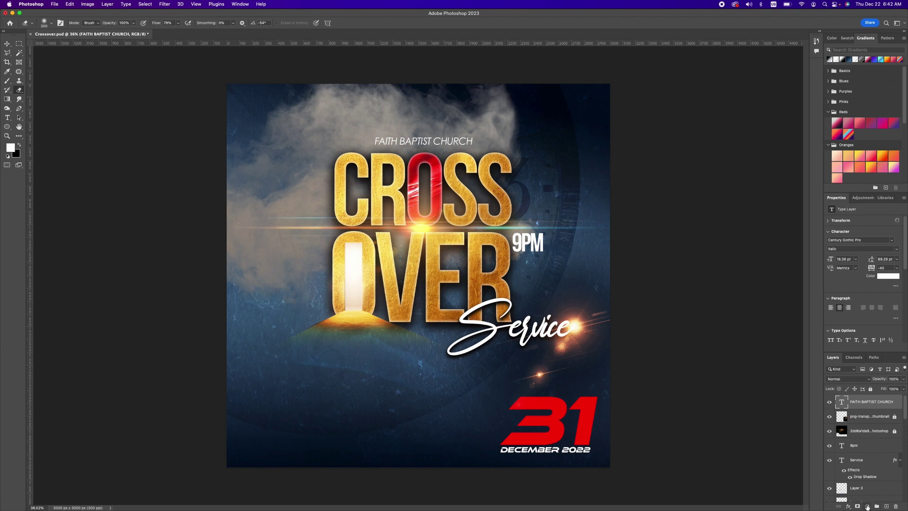
Step: Add a Color Lookup layer using Fuji ETERNA 250D Fuji 3510 at 57% opacity
click(867, 507)
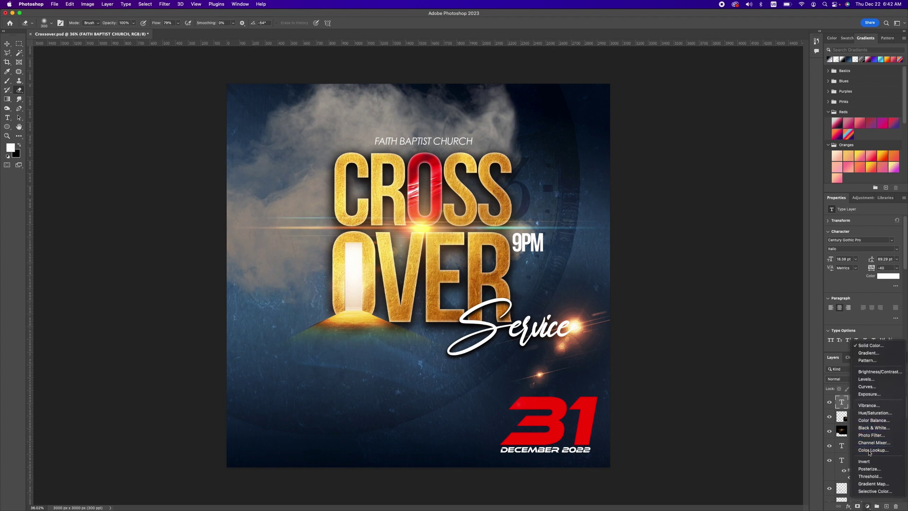
click(869, 452)
click(876, 221)
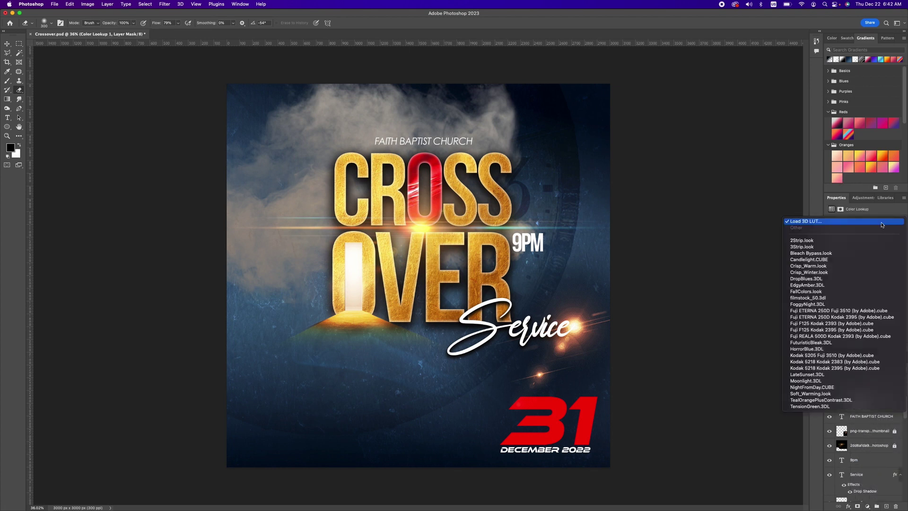
click(829, 311)
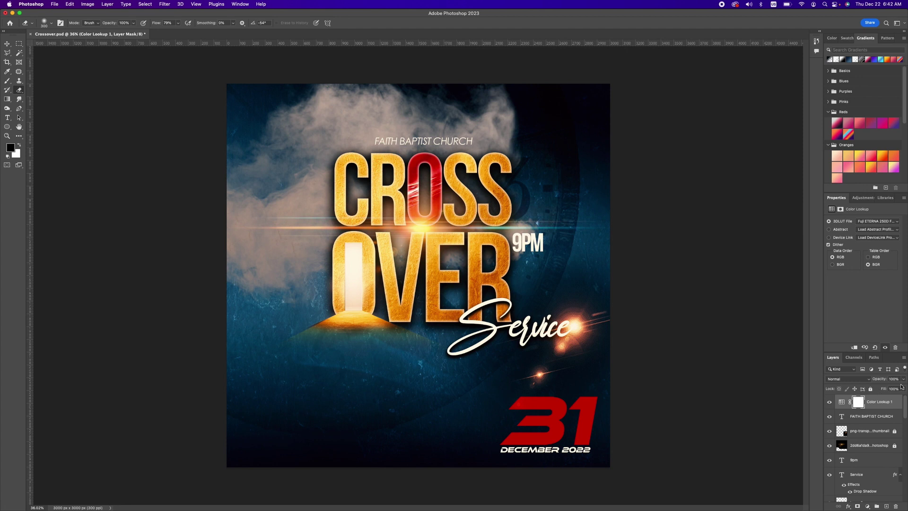
drag(903, 378, 889, 388)
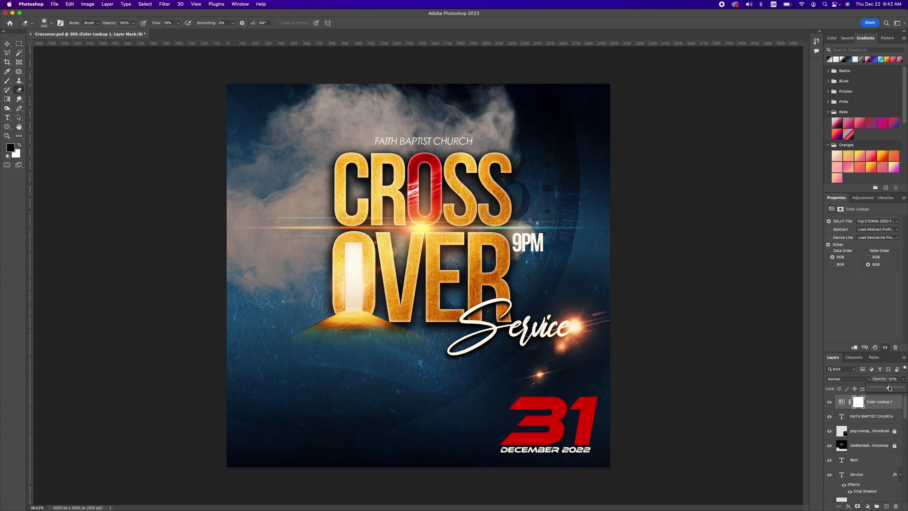